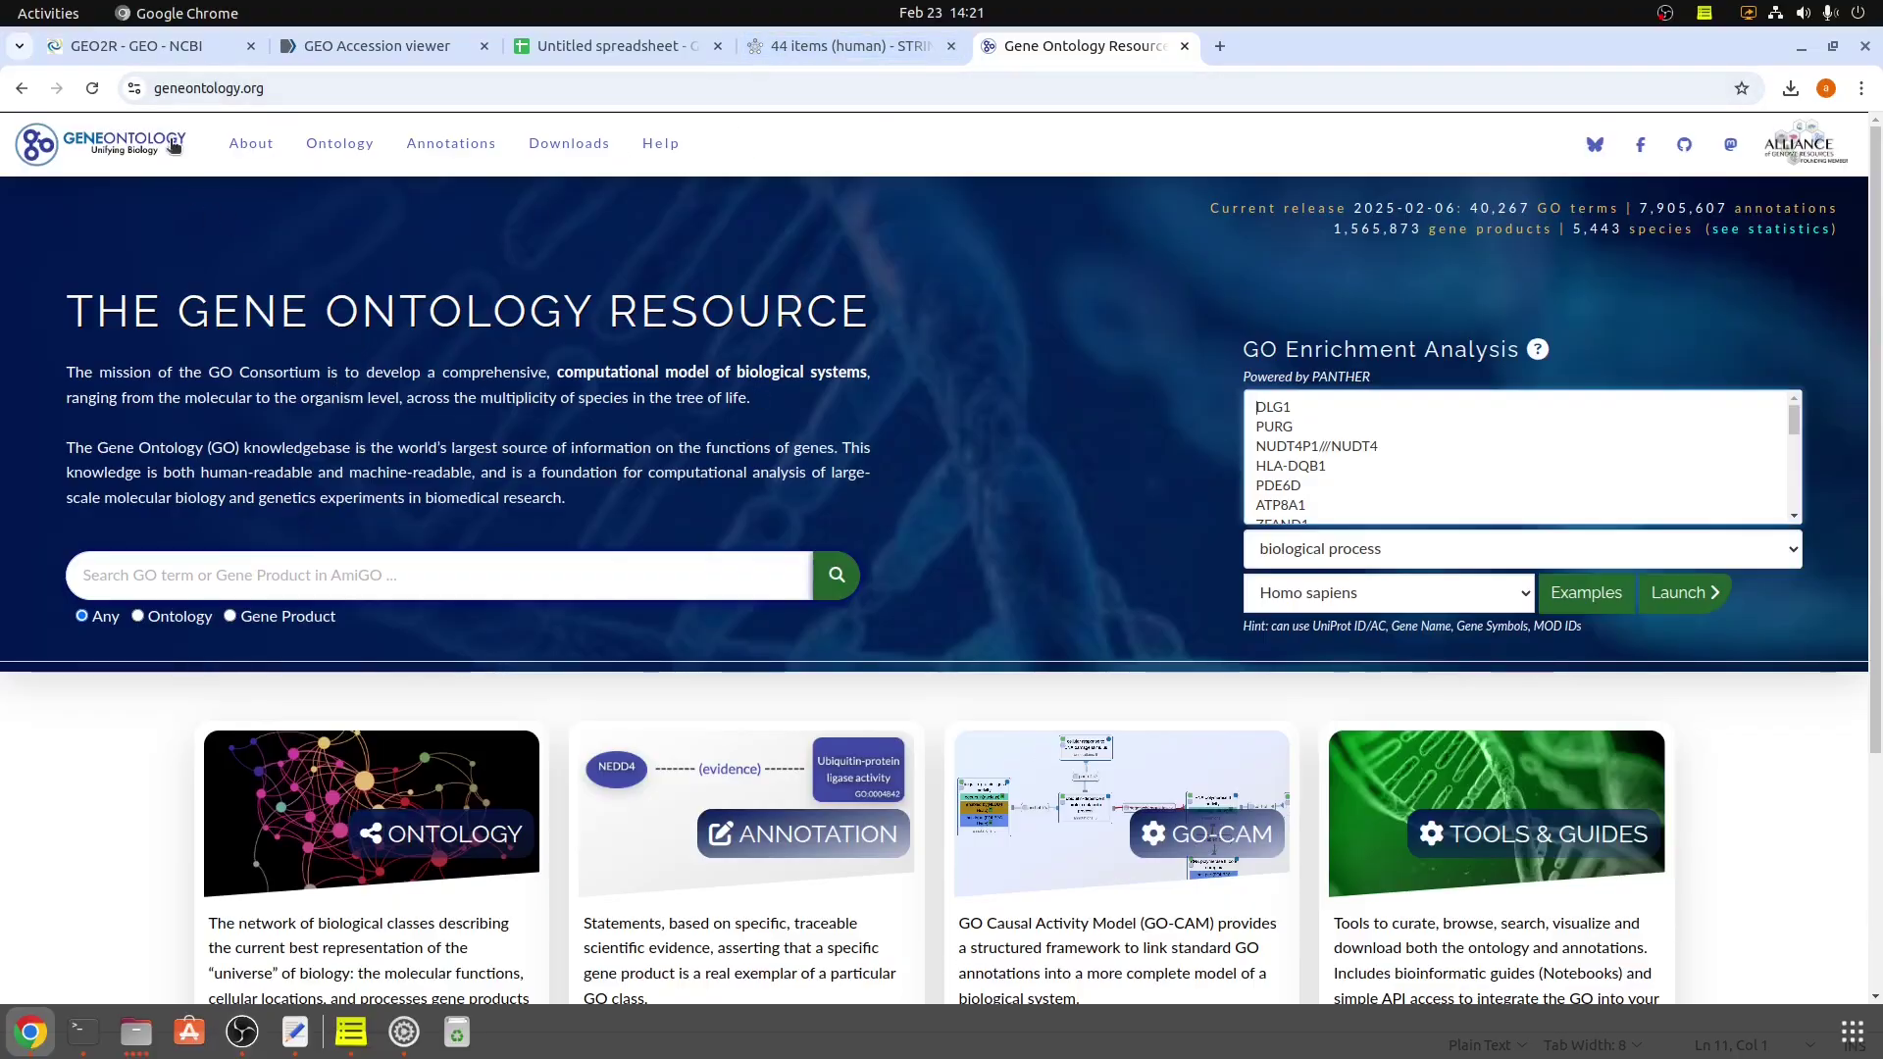
Examine the network stats and functional enrichment tables of the human protein network in STRING.
left_click(185, 90)
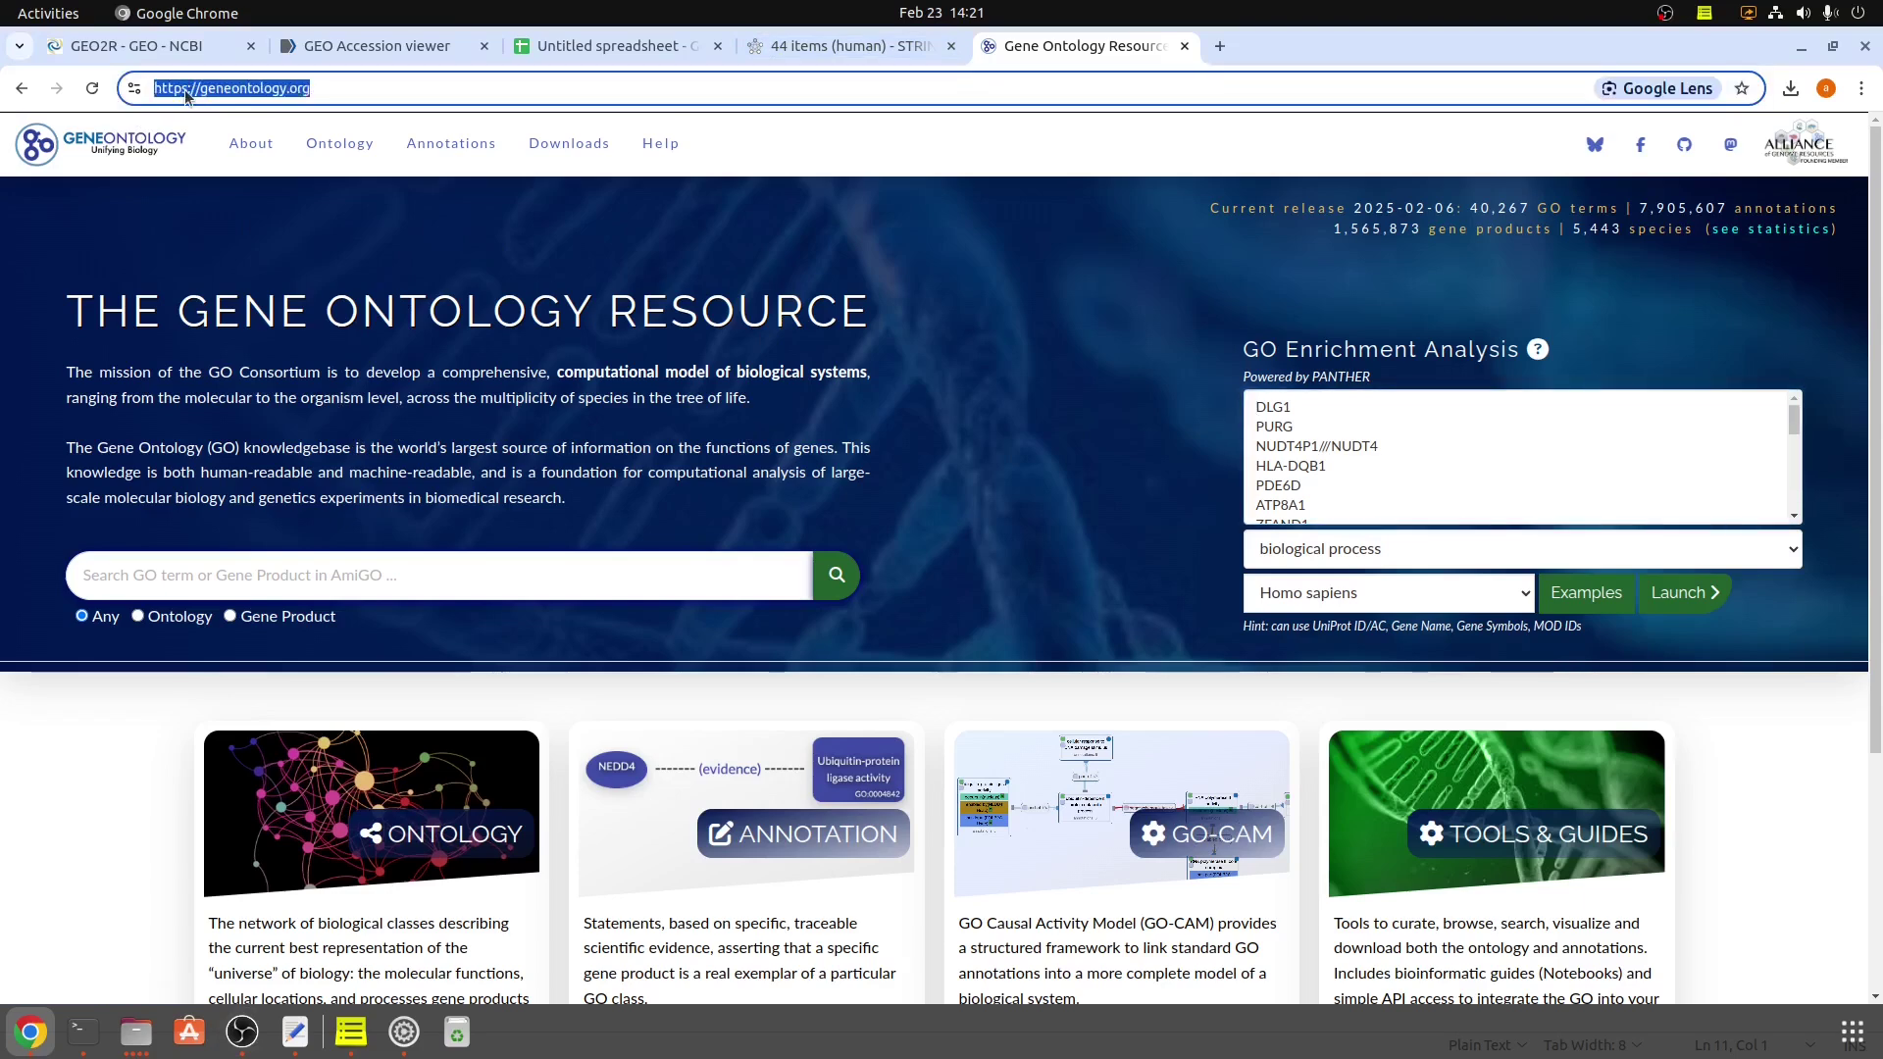
left_click(260, 447)
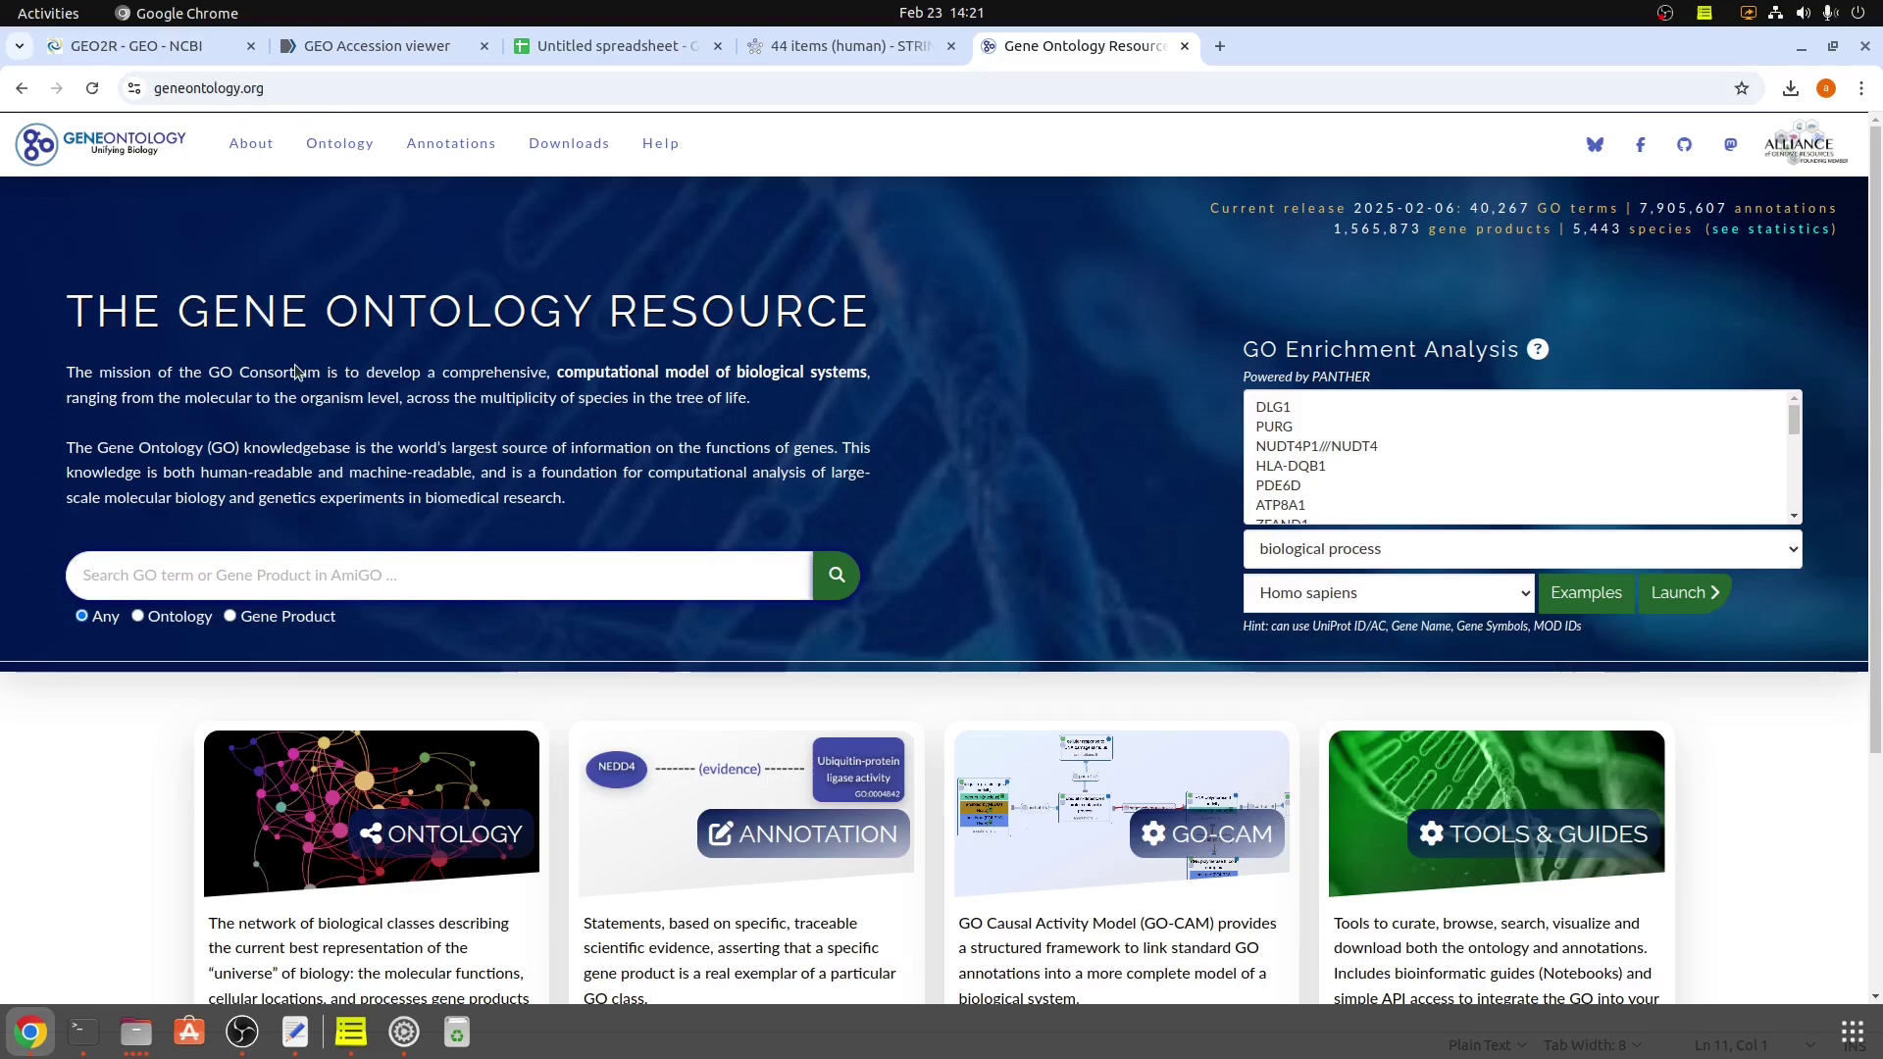
left_click(833, 44)
scroll(455, 471, "down", 5)
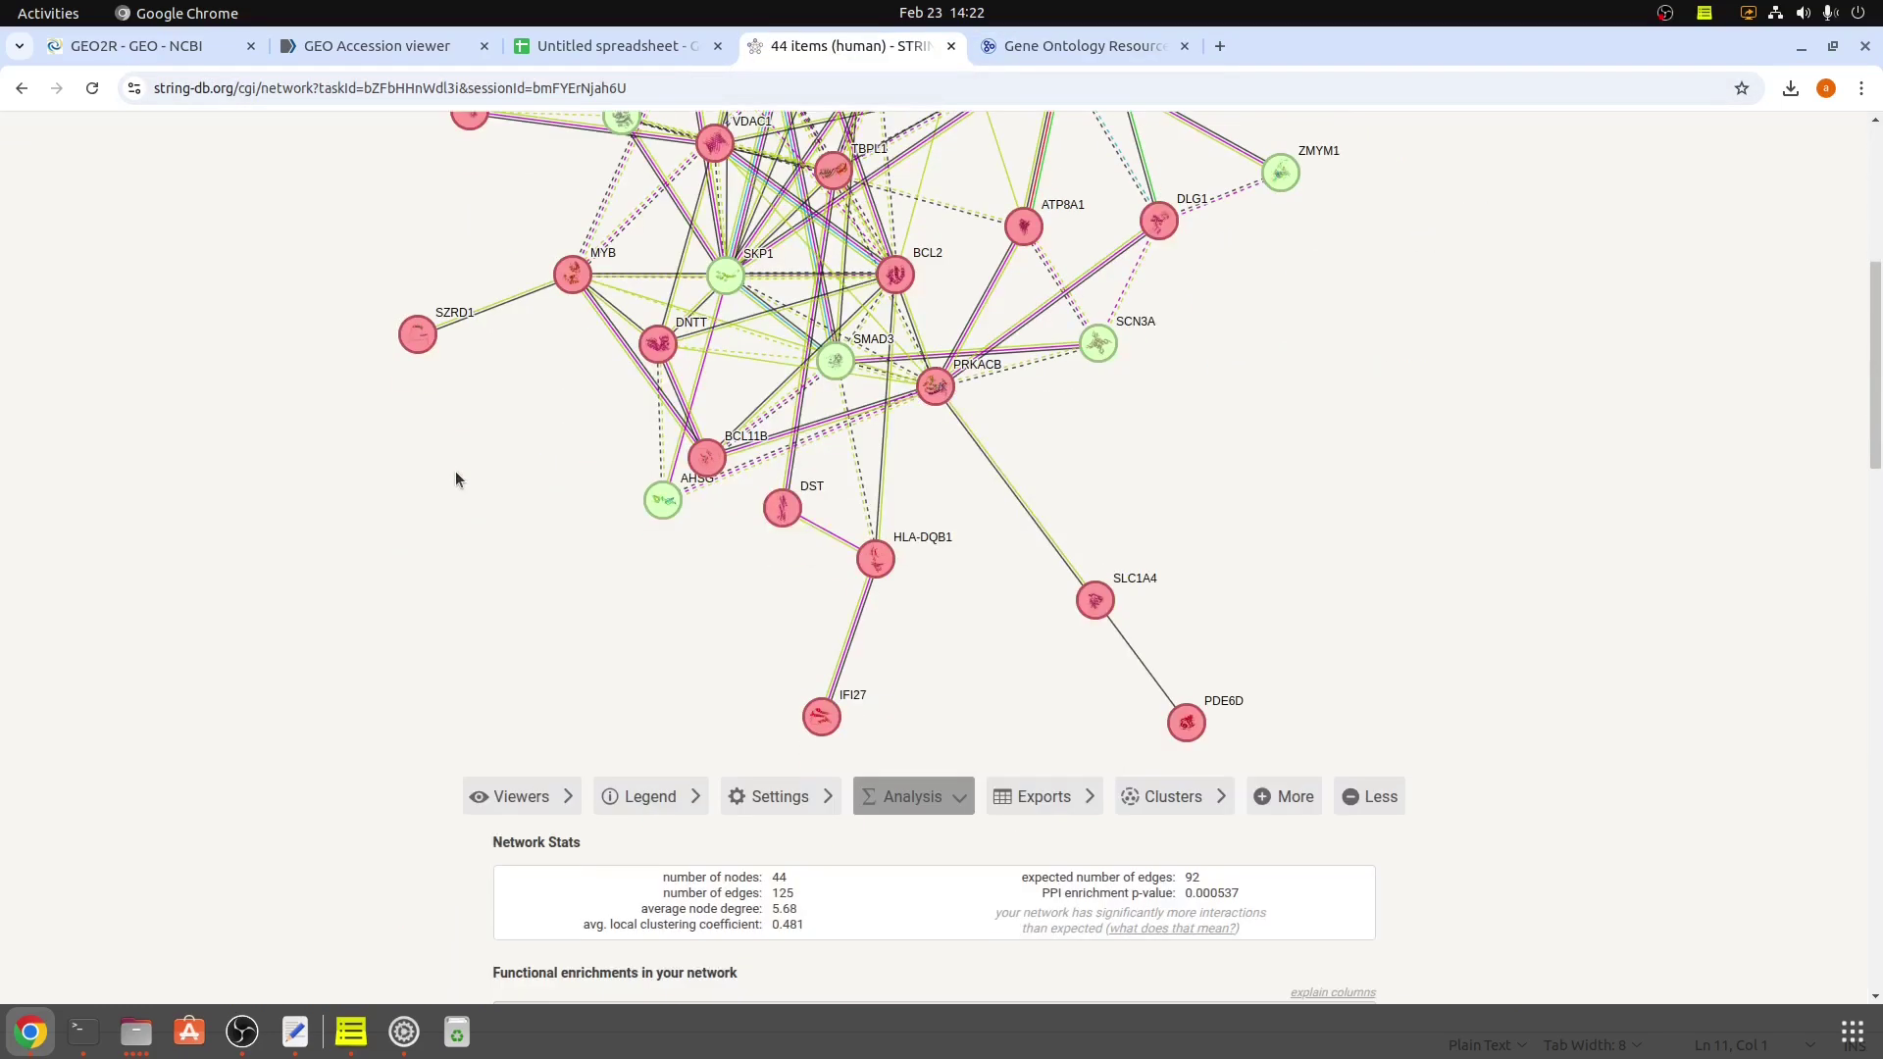
scroll(529, 461, "down", 5)
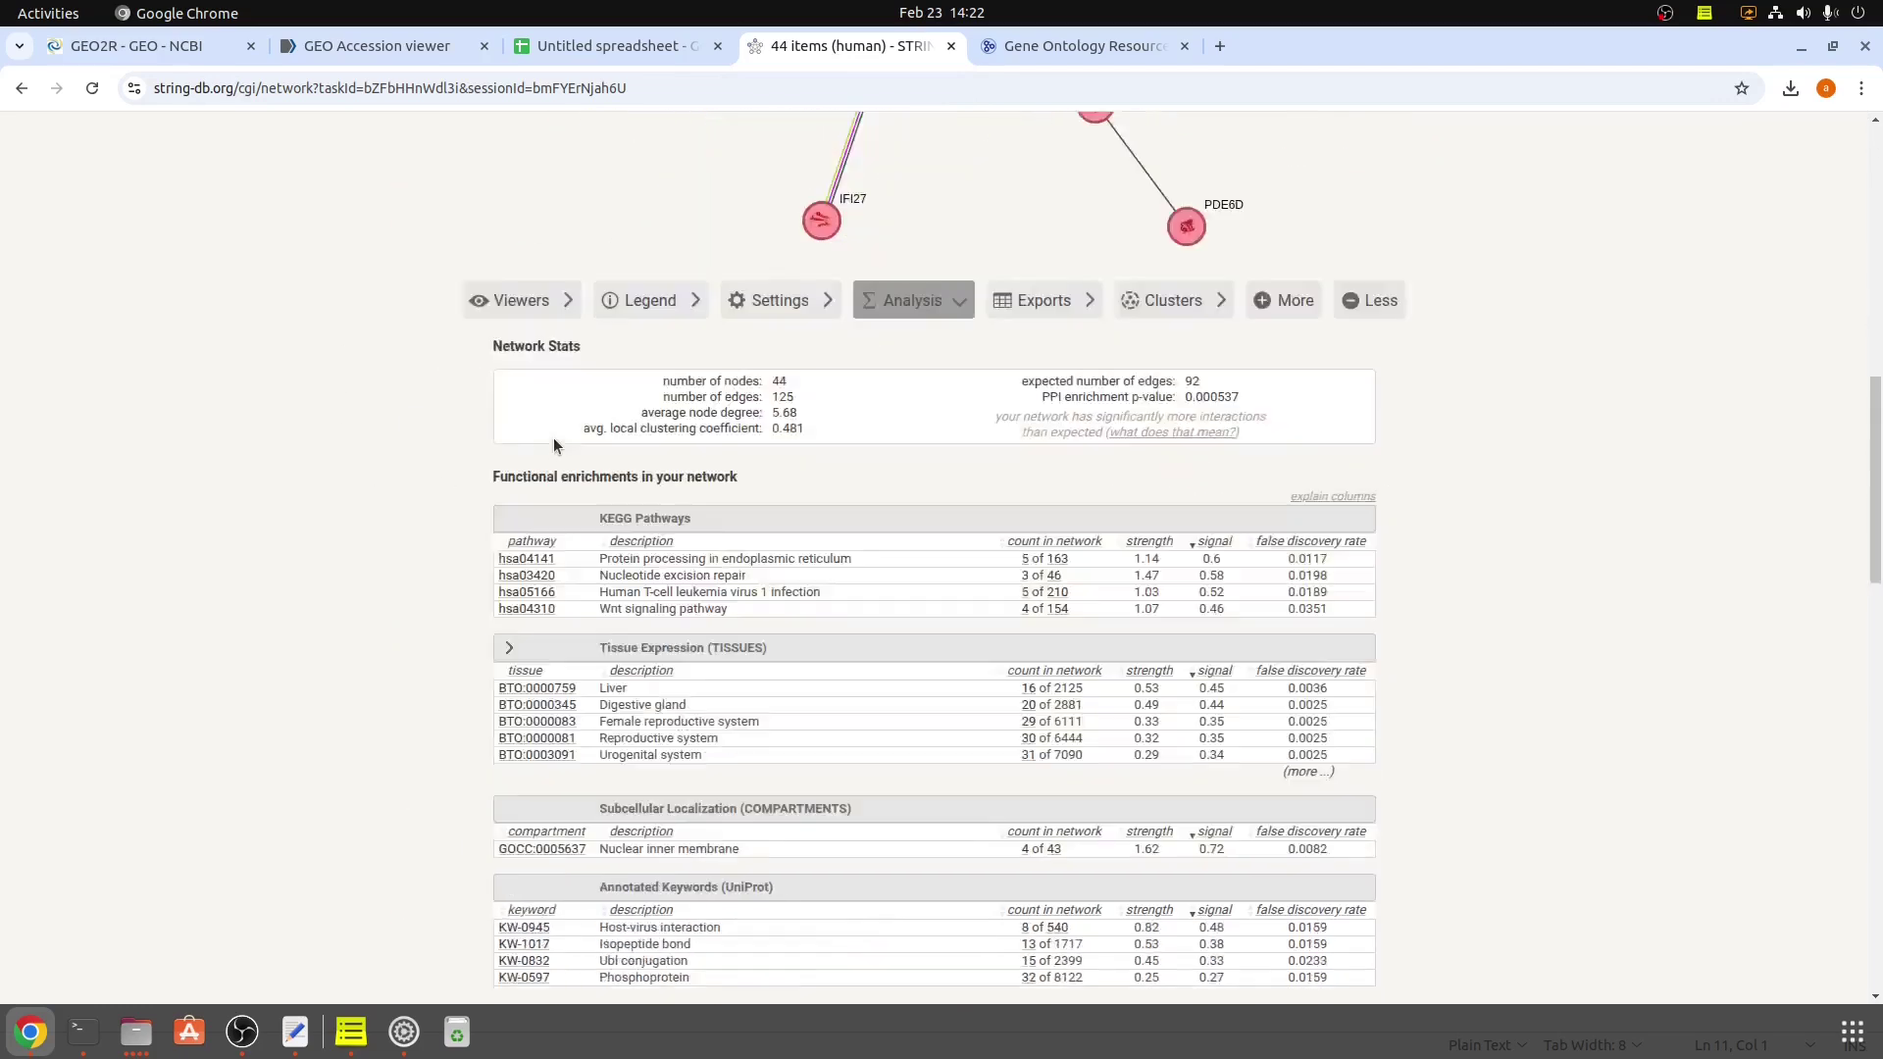
scroll(553, 446, "up", 3)
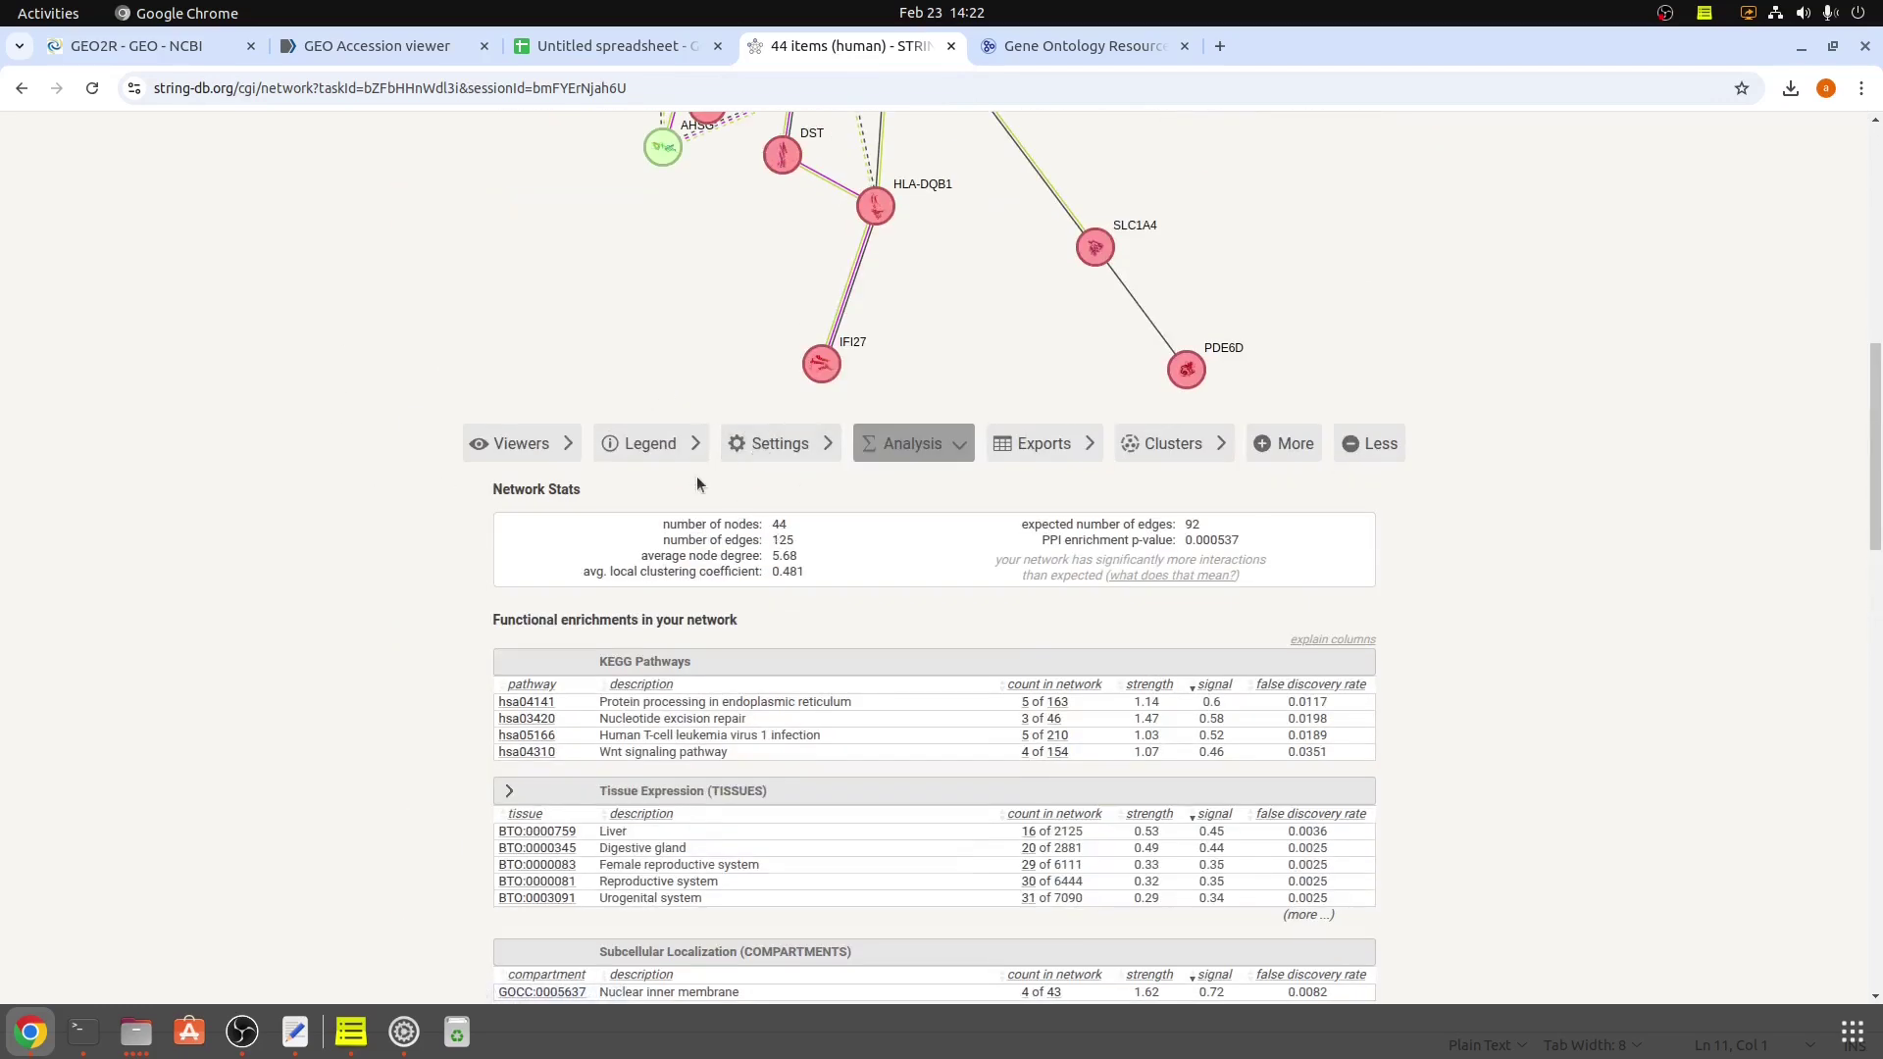
triple_click(728, 526)
scroll(727, 530, "down", 6)
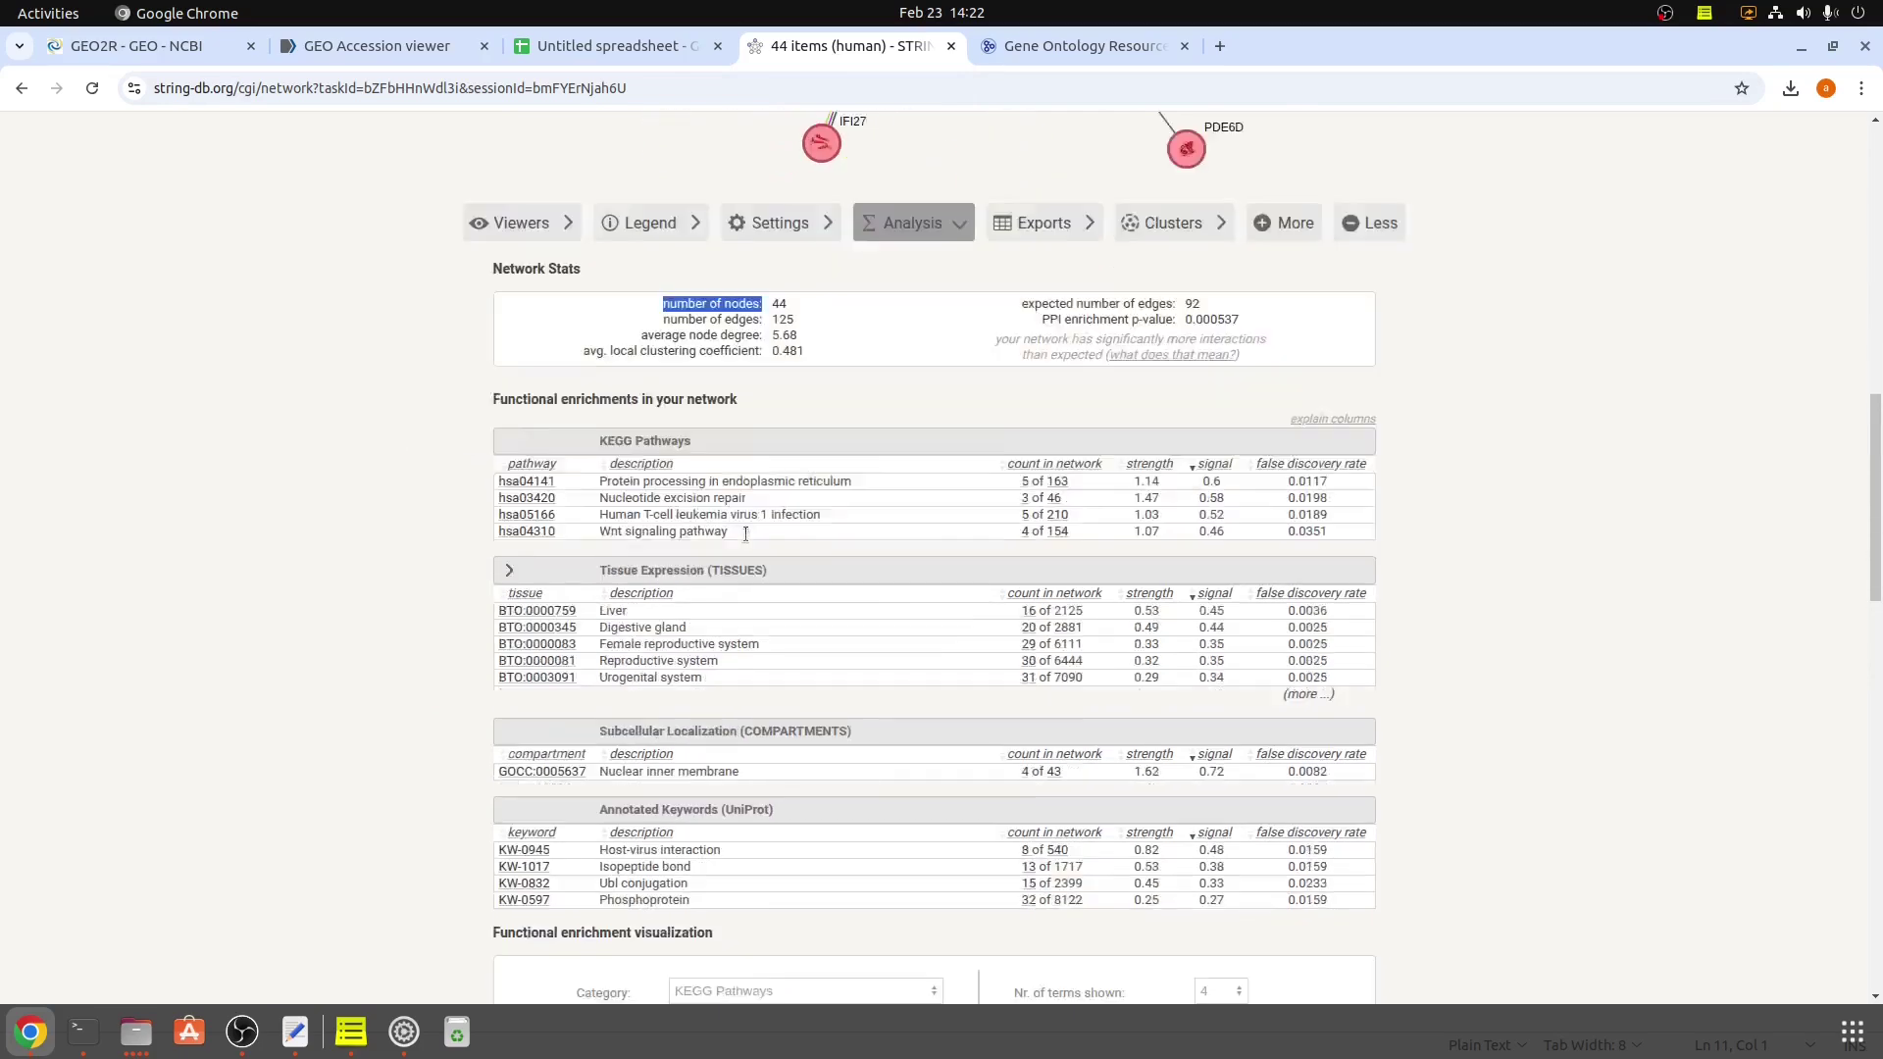
Search Google for gene ontology in a new browser tab and open the Gene Ontology Resource site.
left_click(1020, 47)
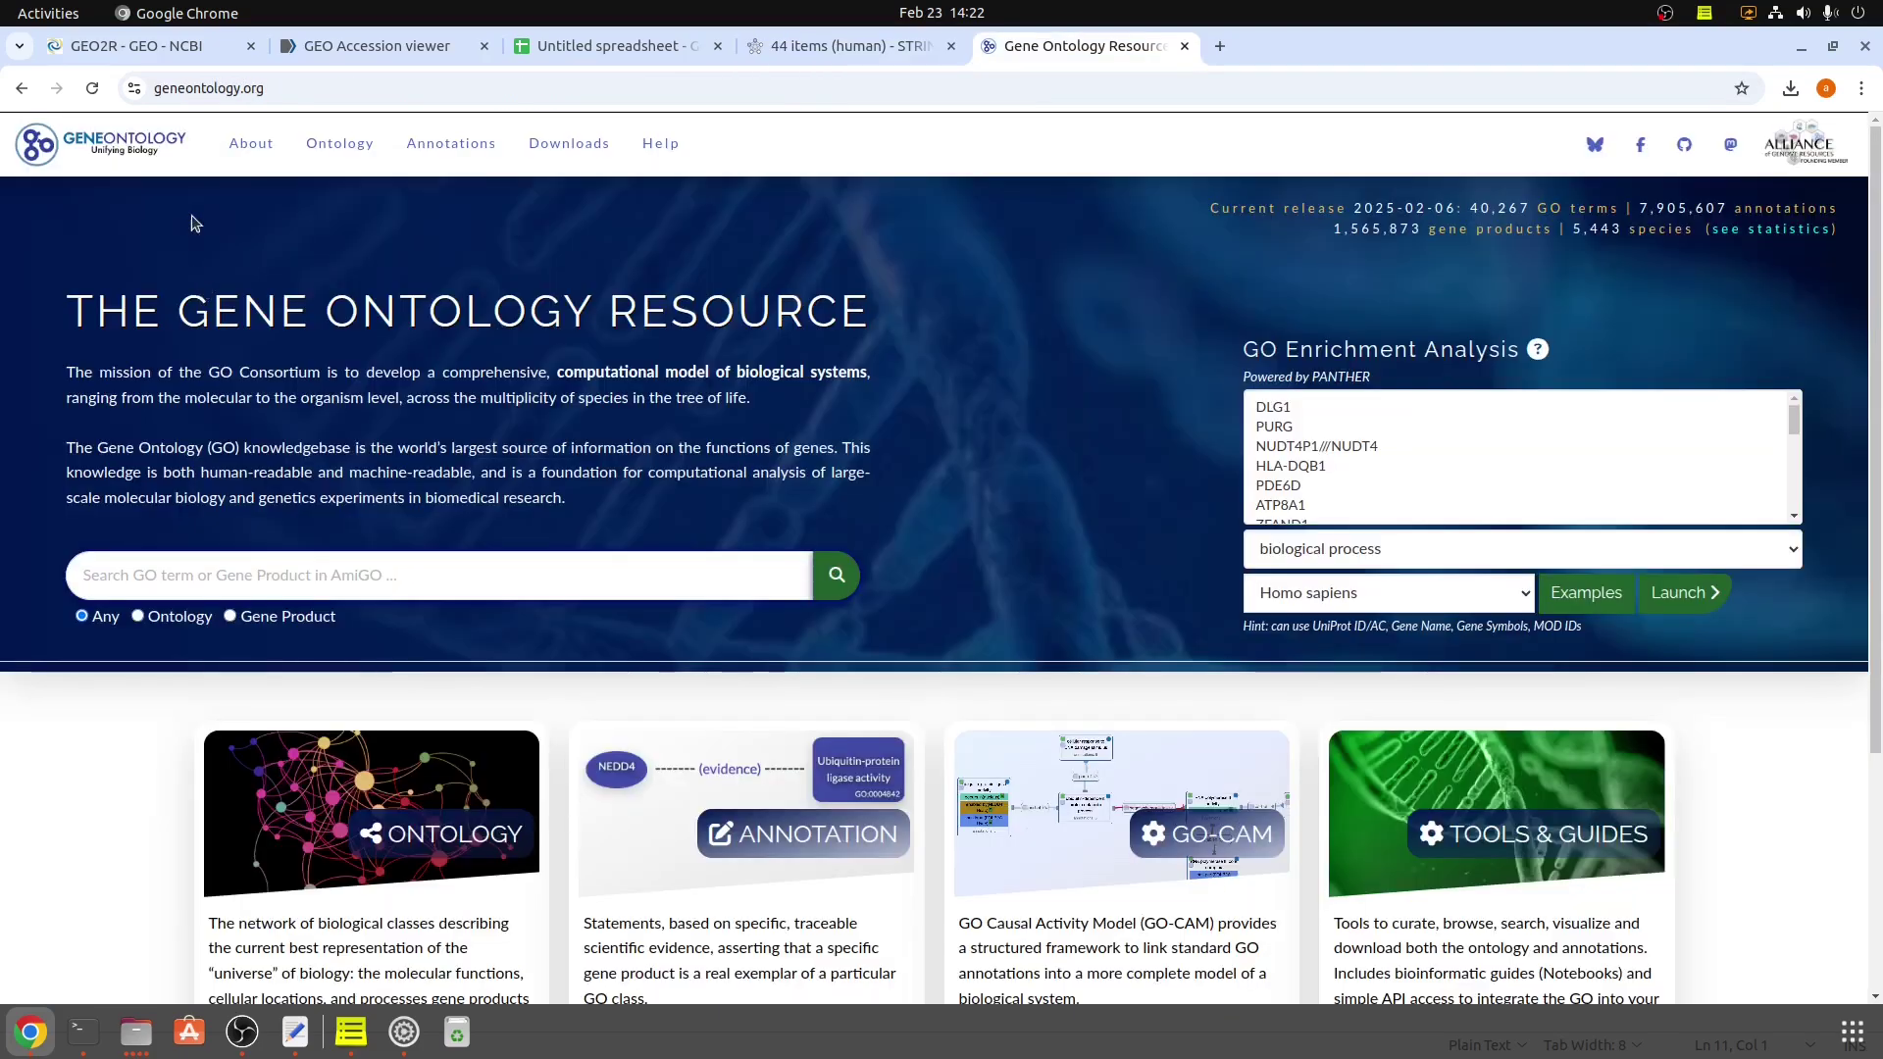
left_click(1219, 46)
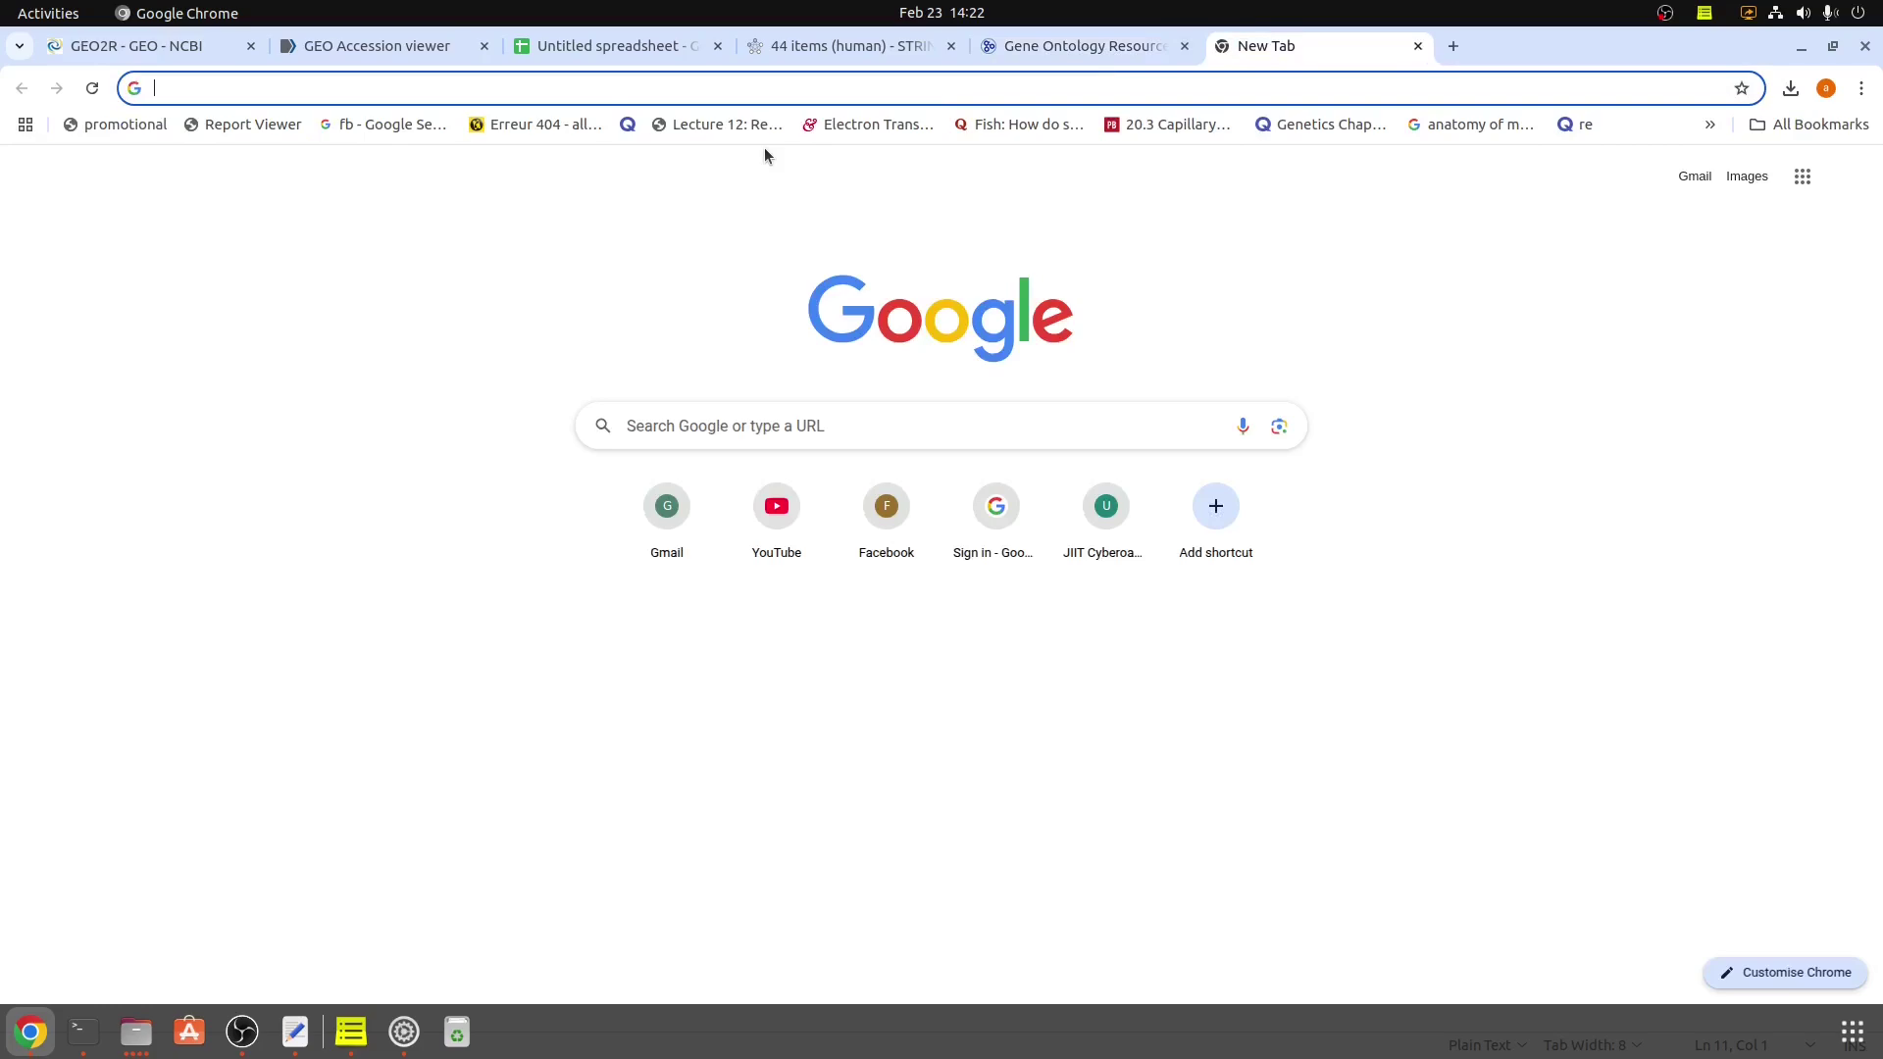
type("gene expression omnibus")
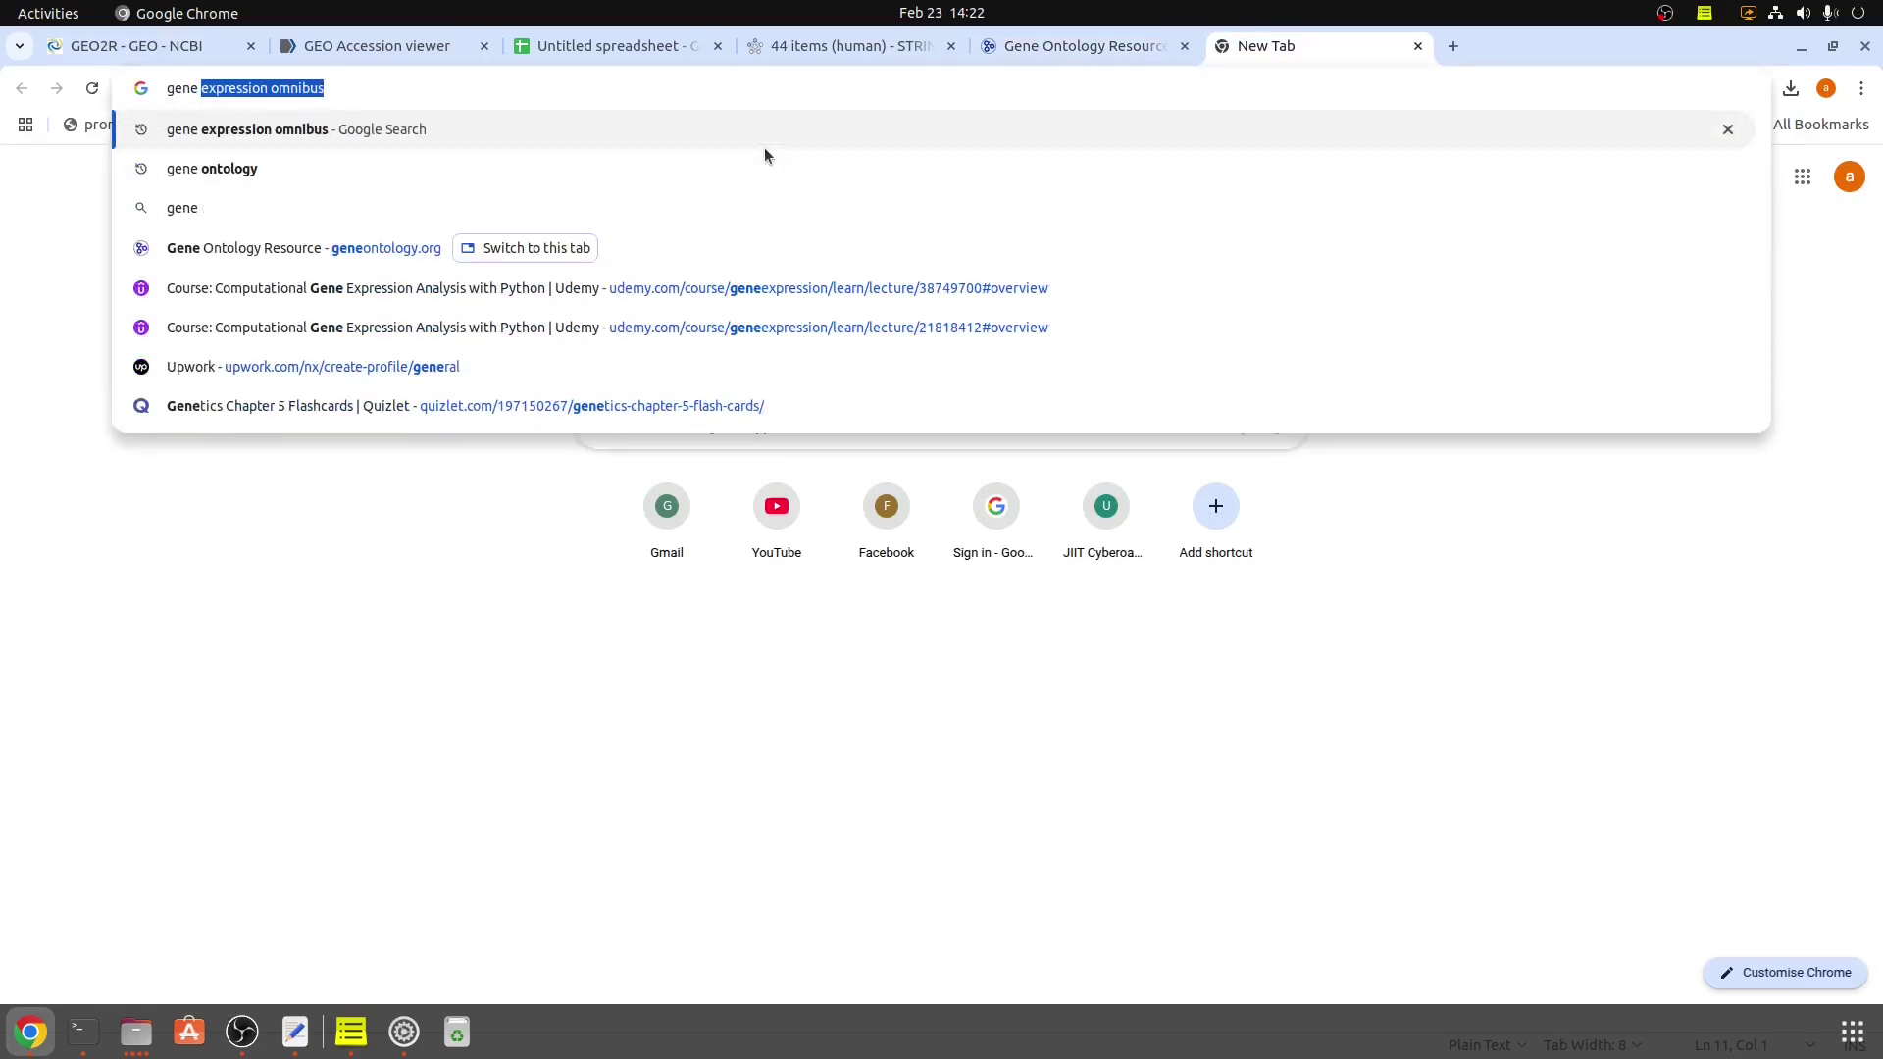
key("Down")
key("Return")
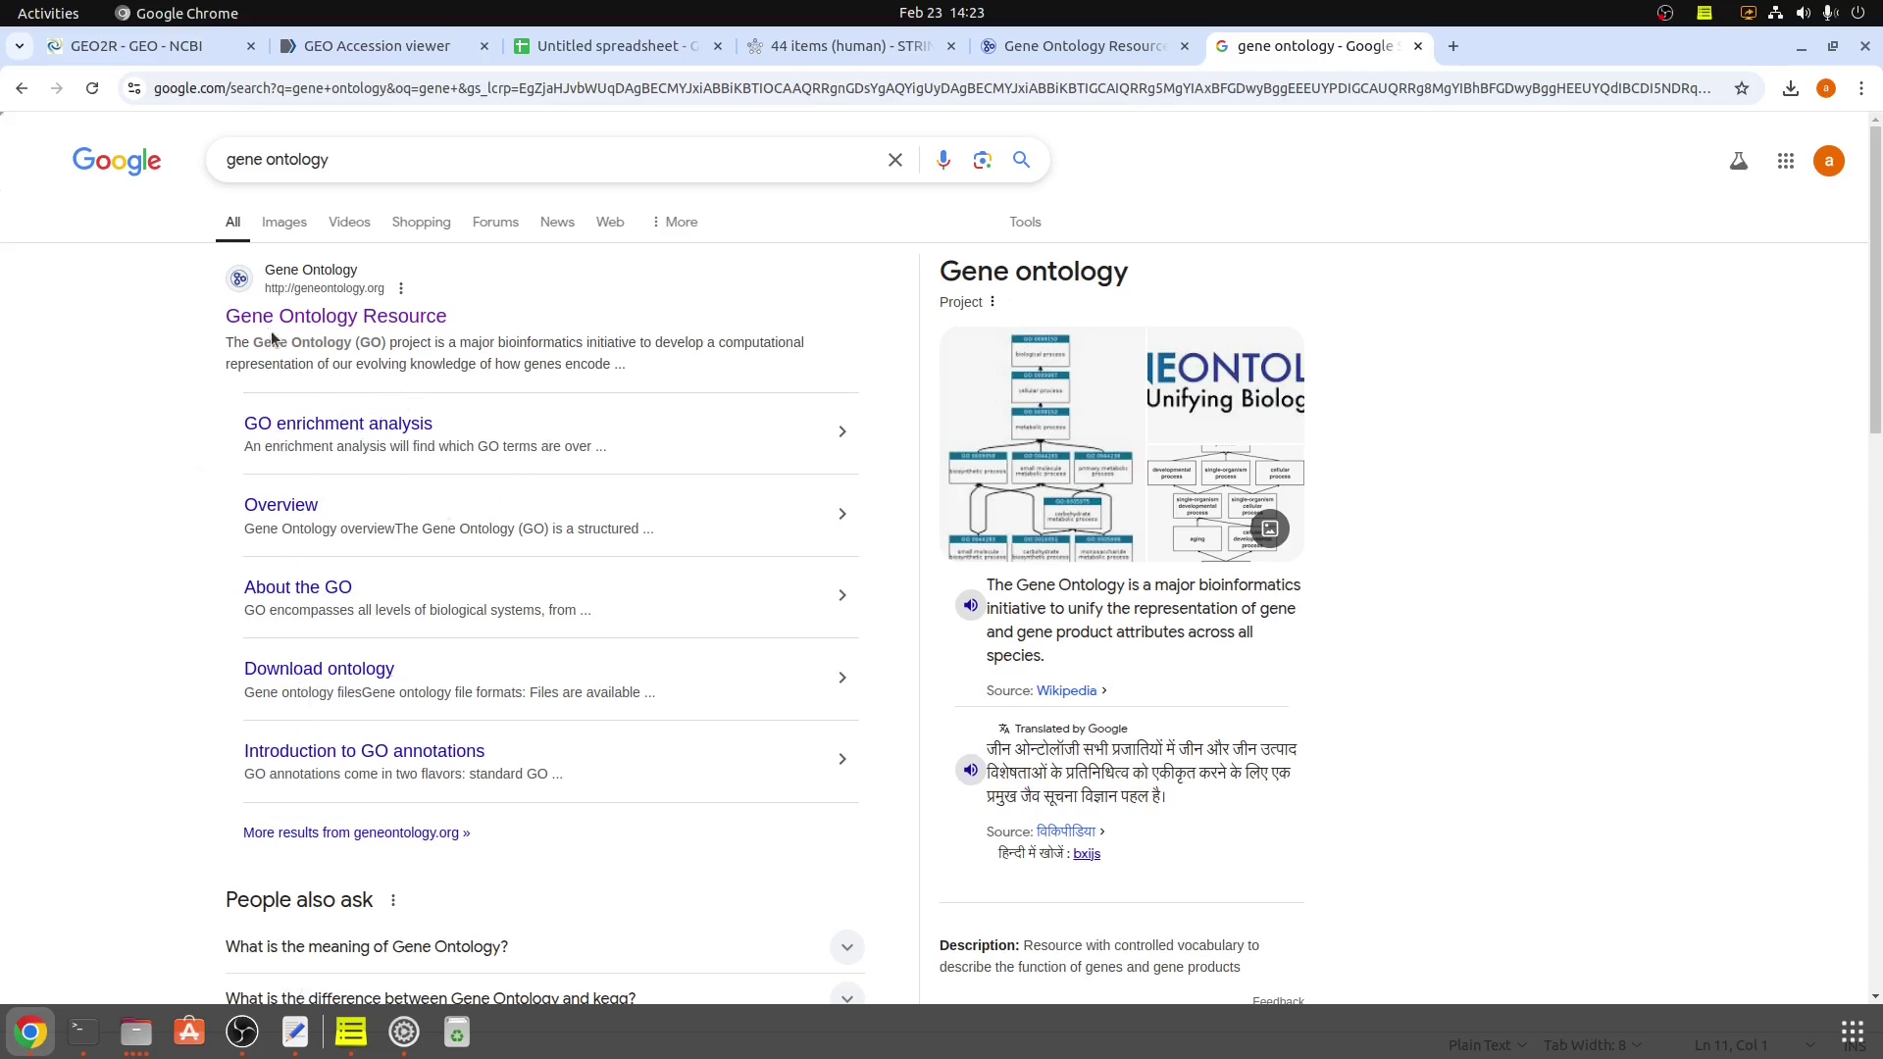
left_click(295, 314)
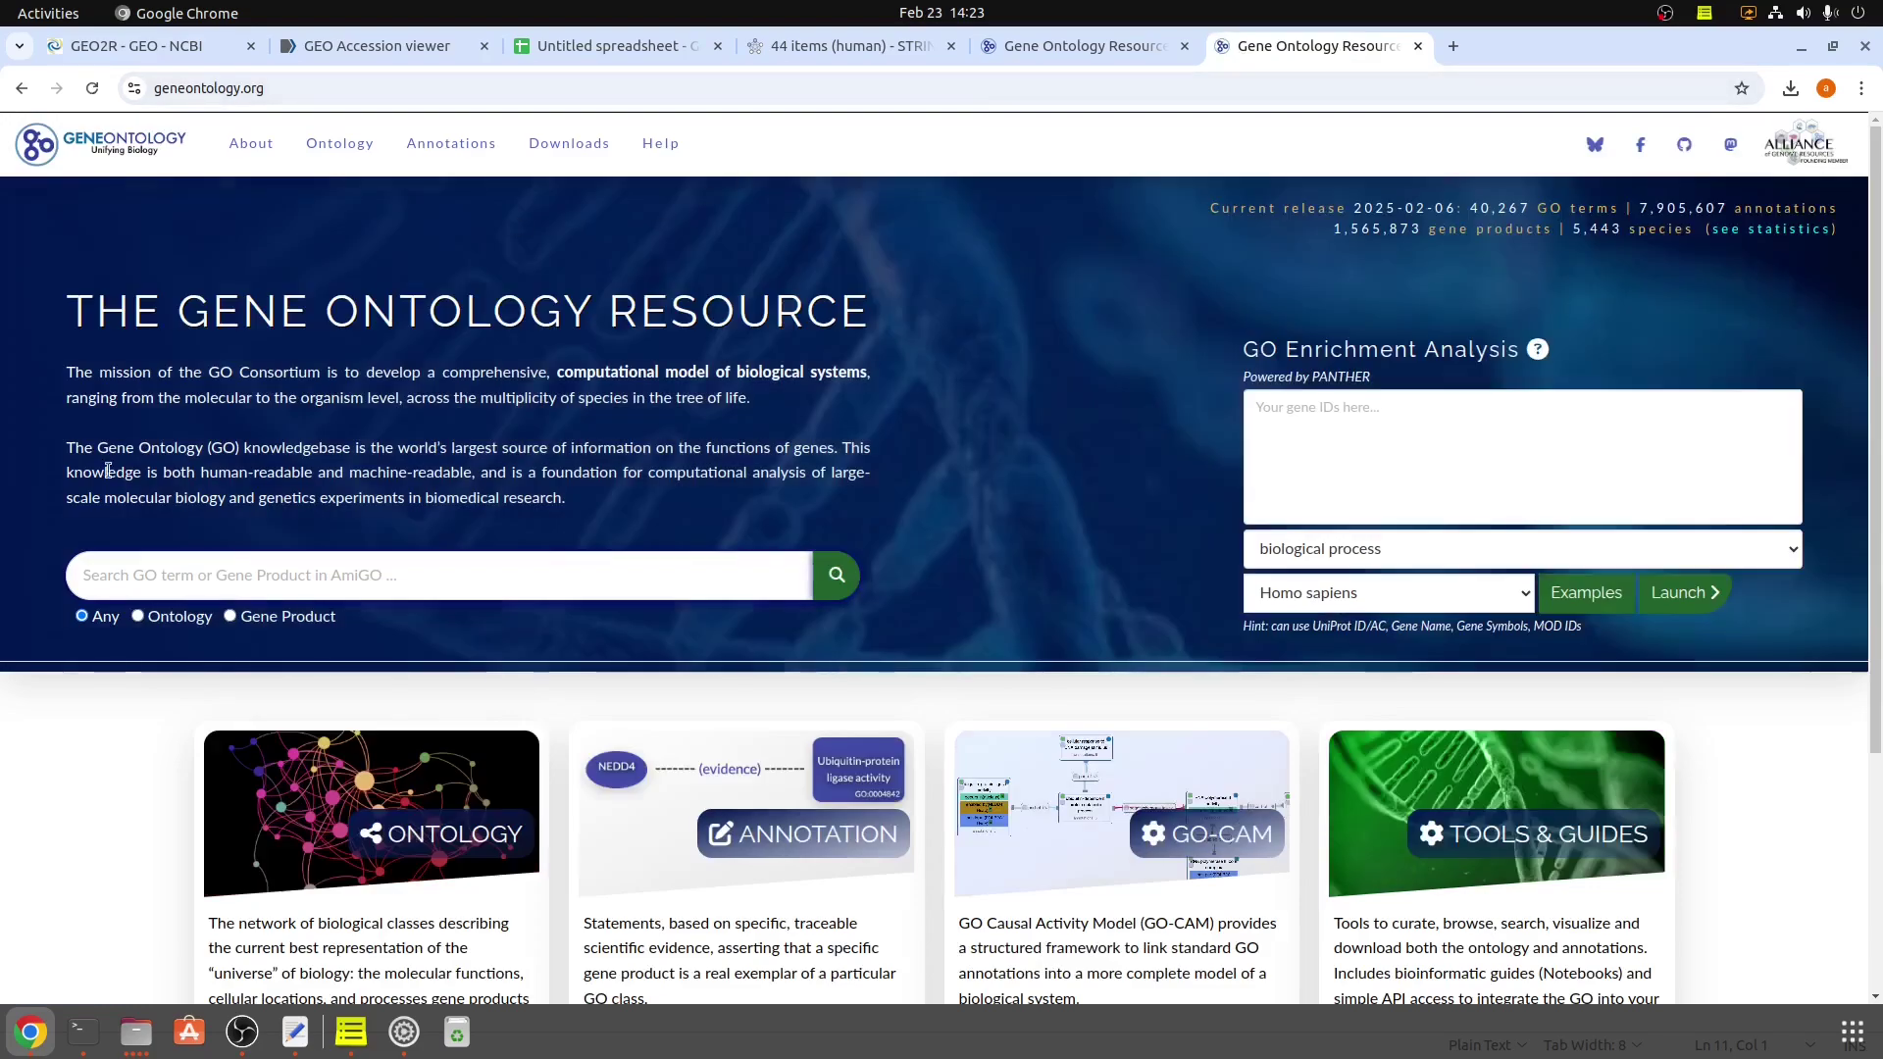
scroll(322, 676, "down", 5)
scroll(322, 677, "up", 5)
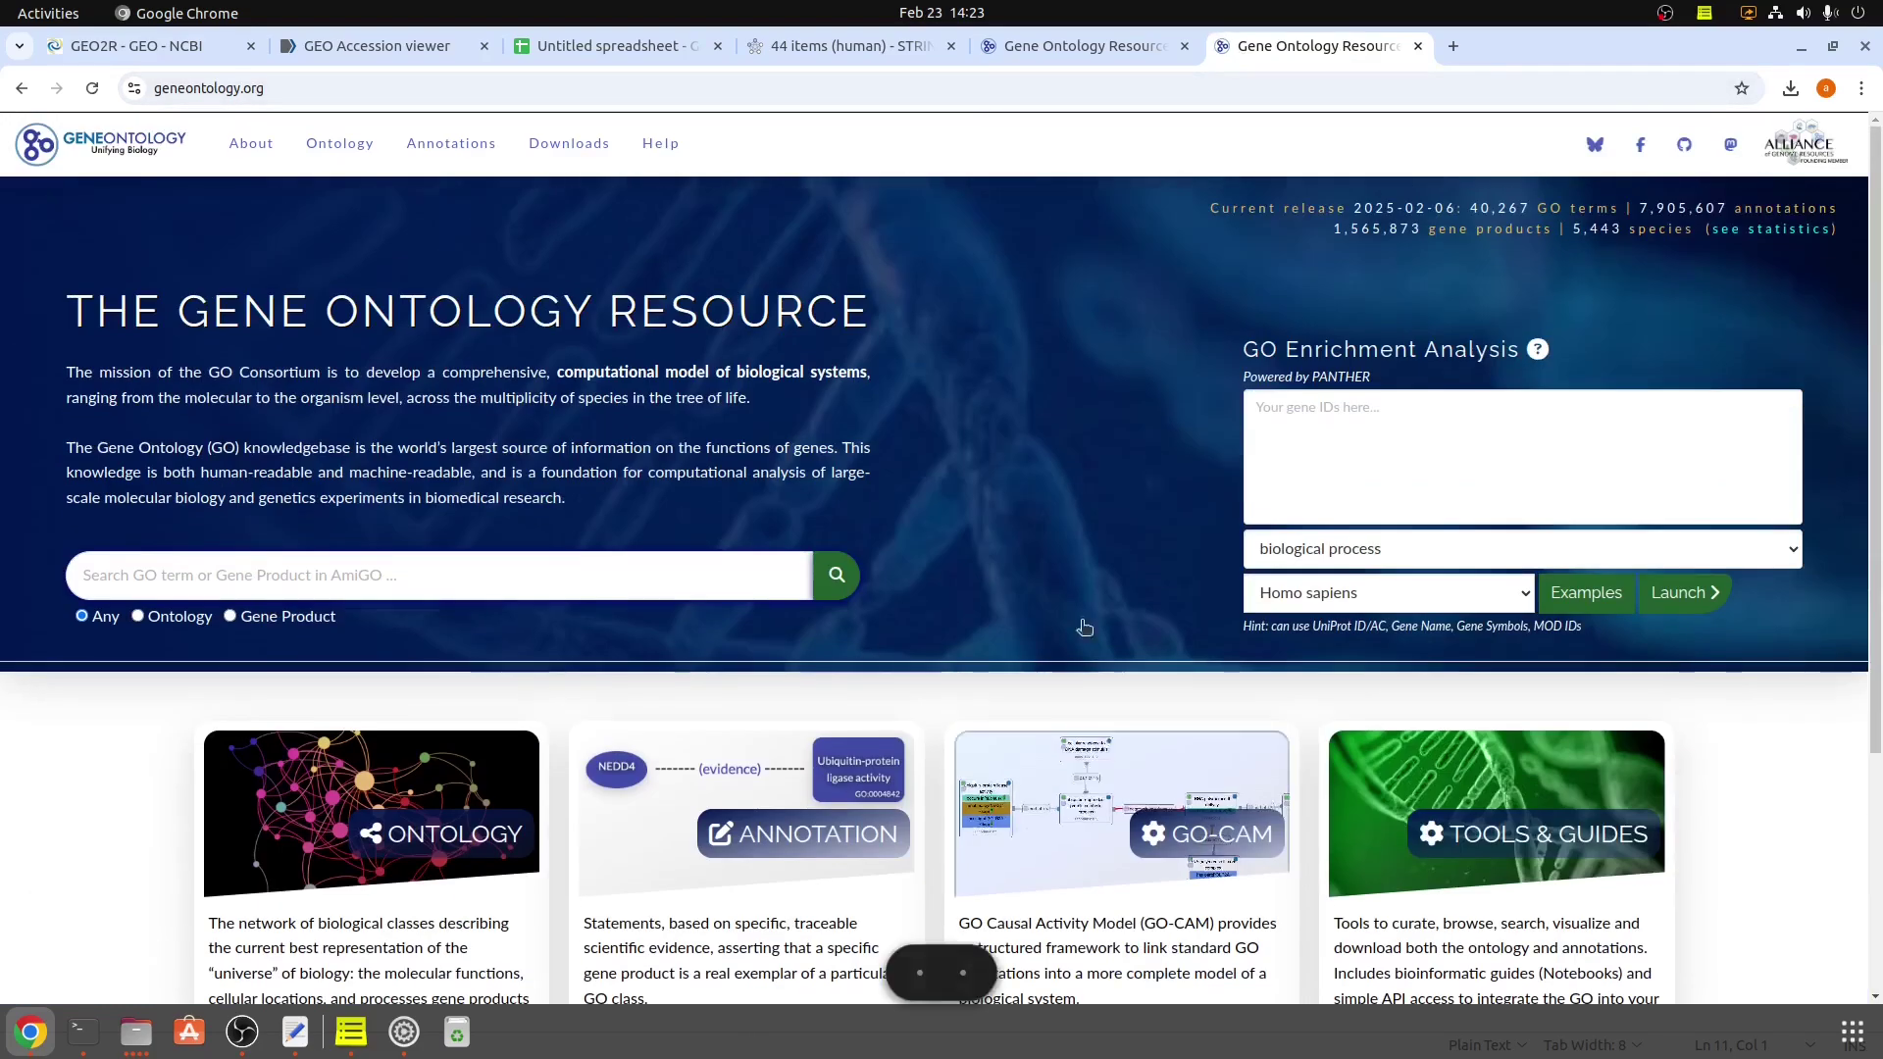
Review the Gene.symbol column in the GSE6613.top.table spreadsheet.
left_click(639, 47)
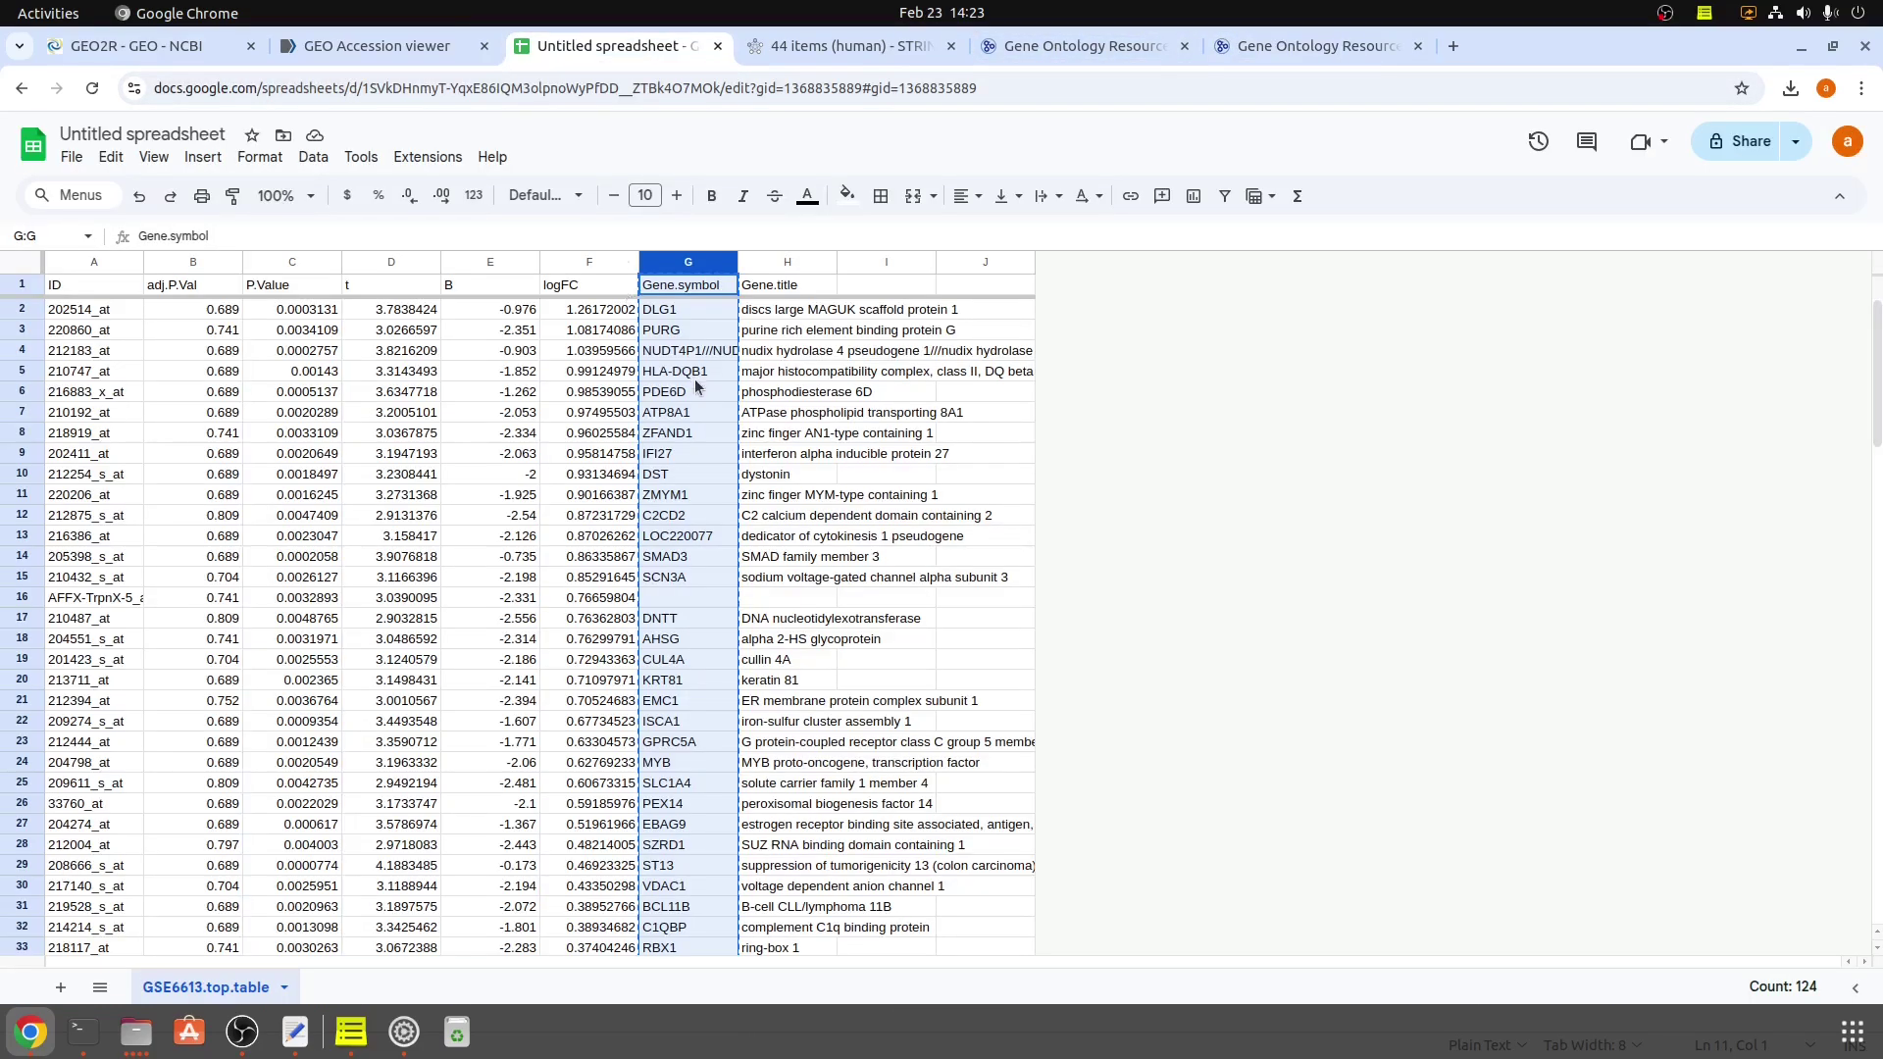
scroll(1326, 529, "down", 7)
scroll(1290, 514, "up", 7)
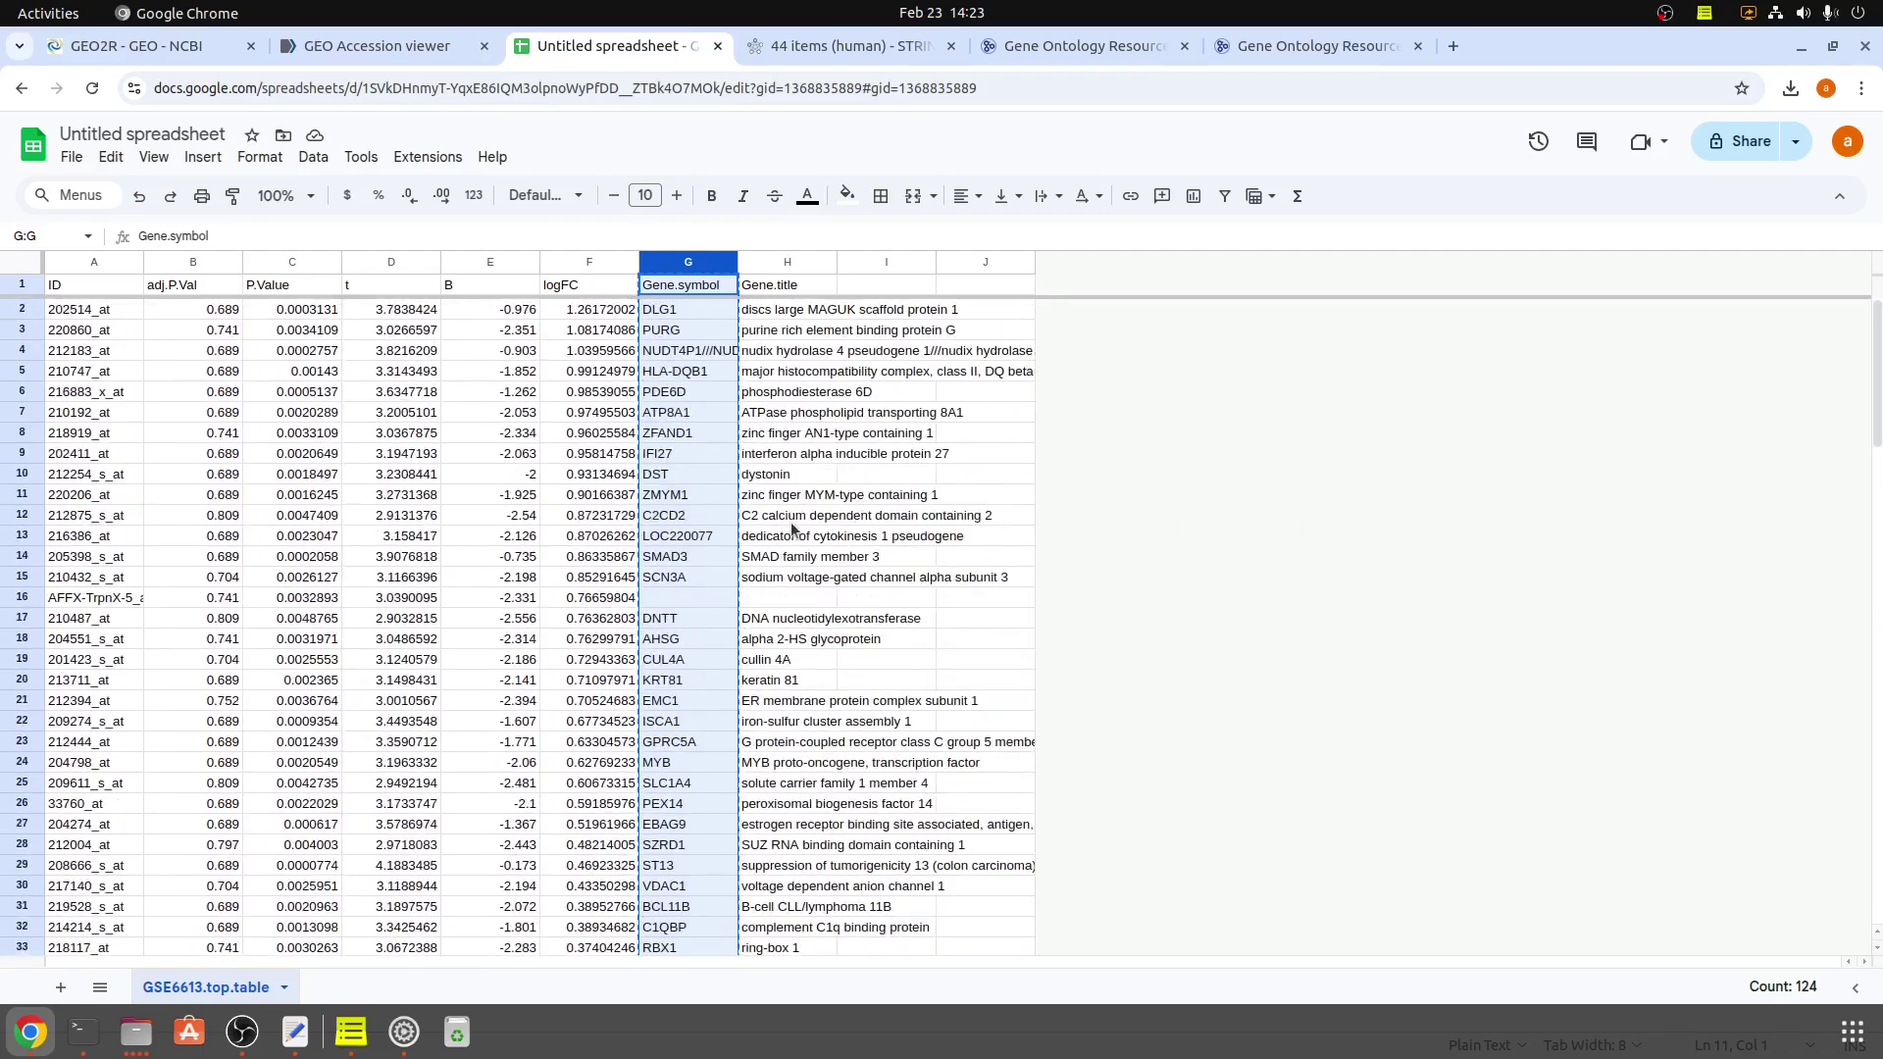
left_click_drag(1876, 412, 1775, 151)
Review the gene list already entered in the GO Enrichment Analysis form of the first Gene Ontology page.
left_click(1089, 46)
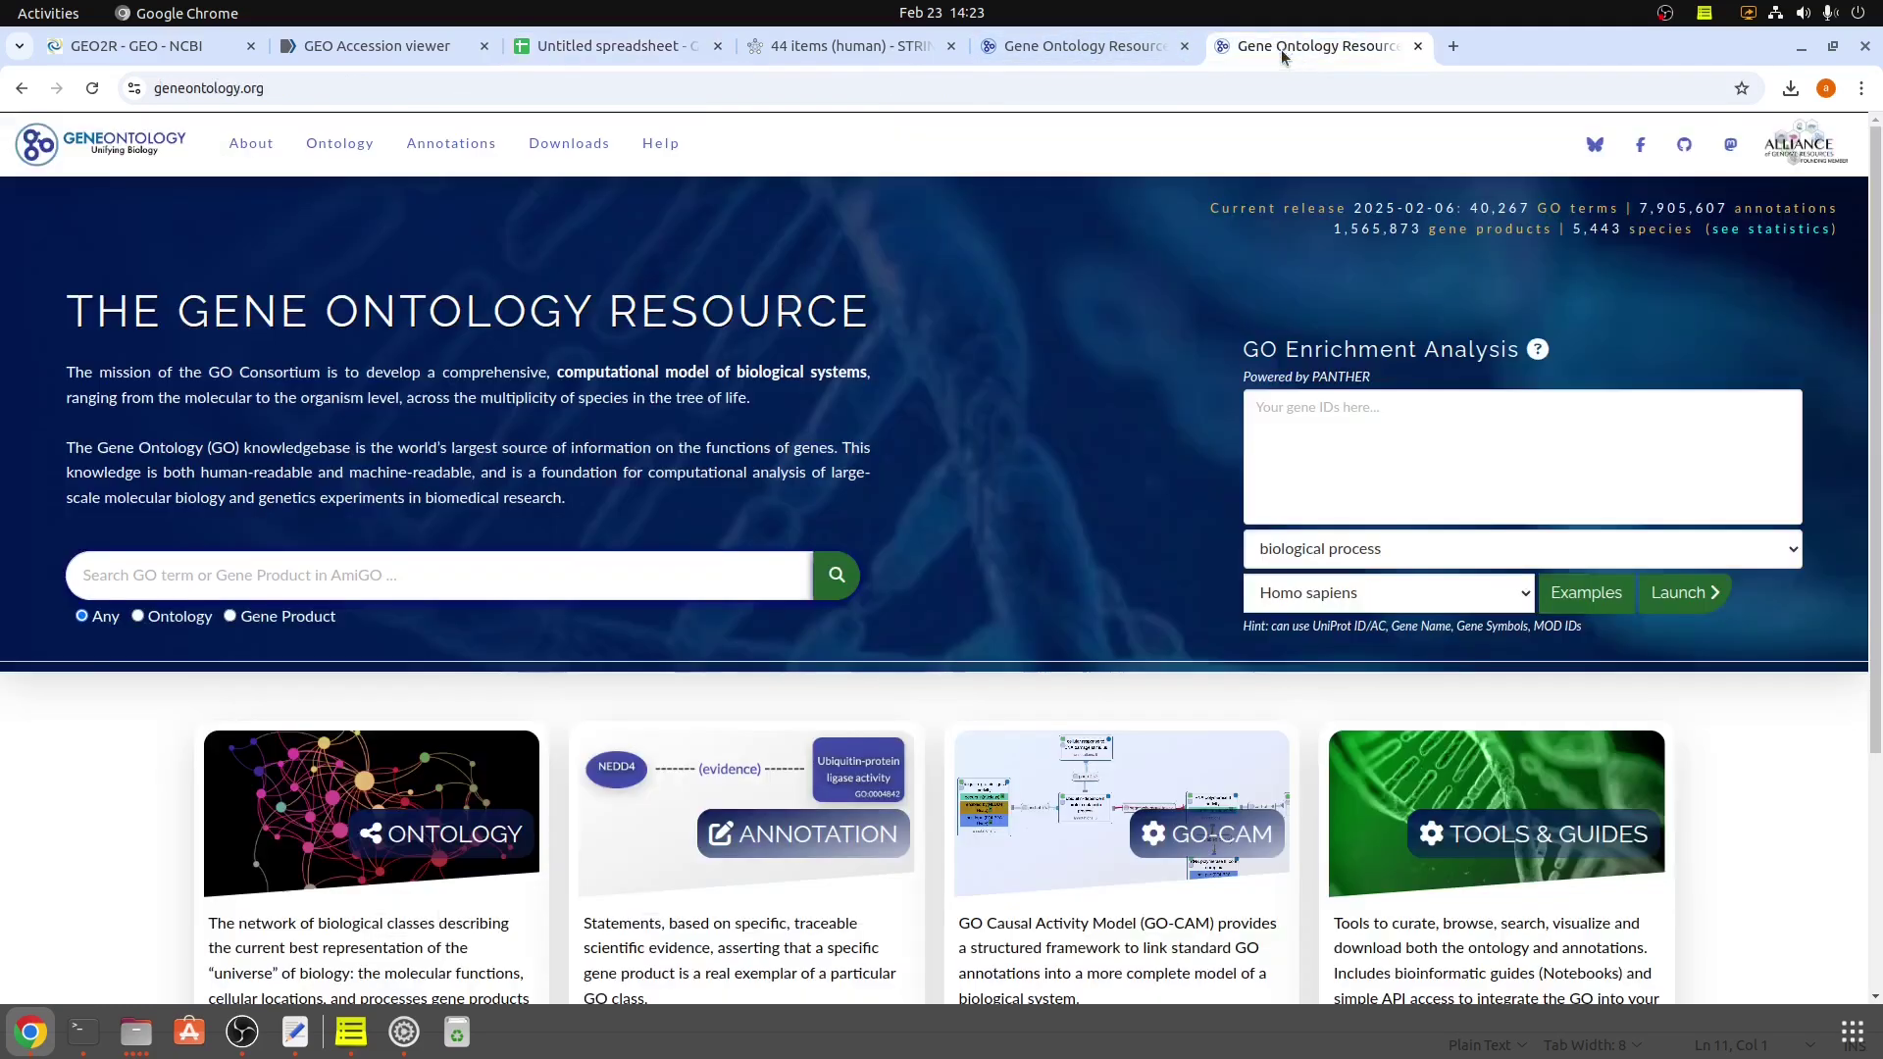
scroll(1394, 460, "down", 2)
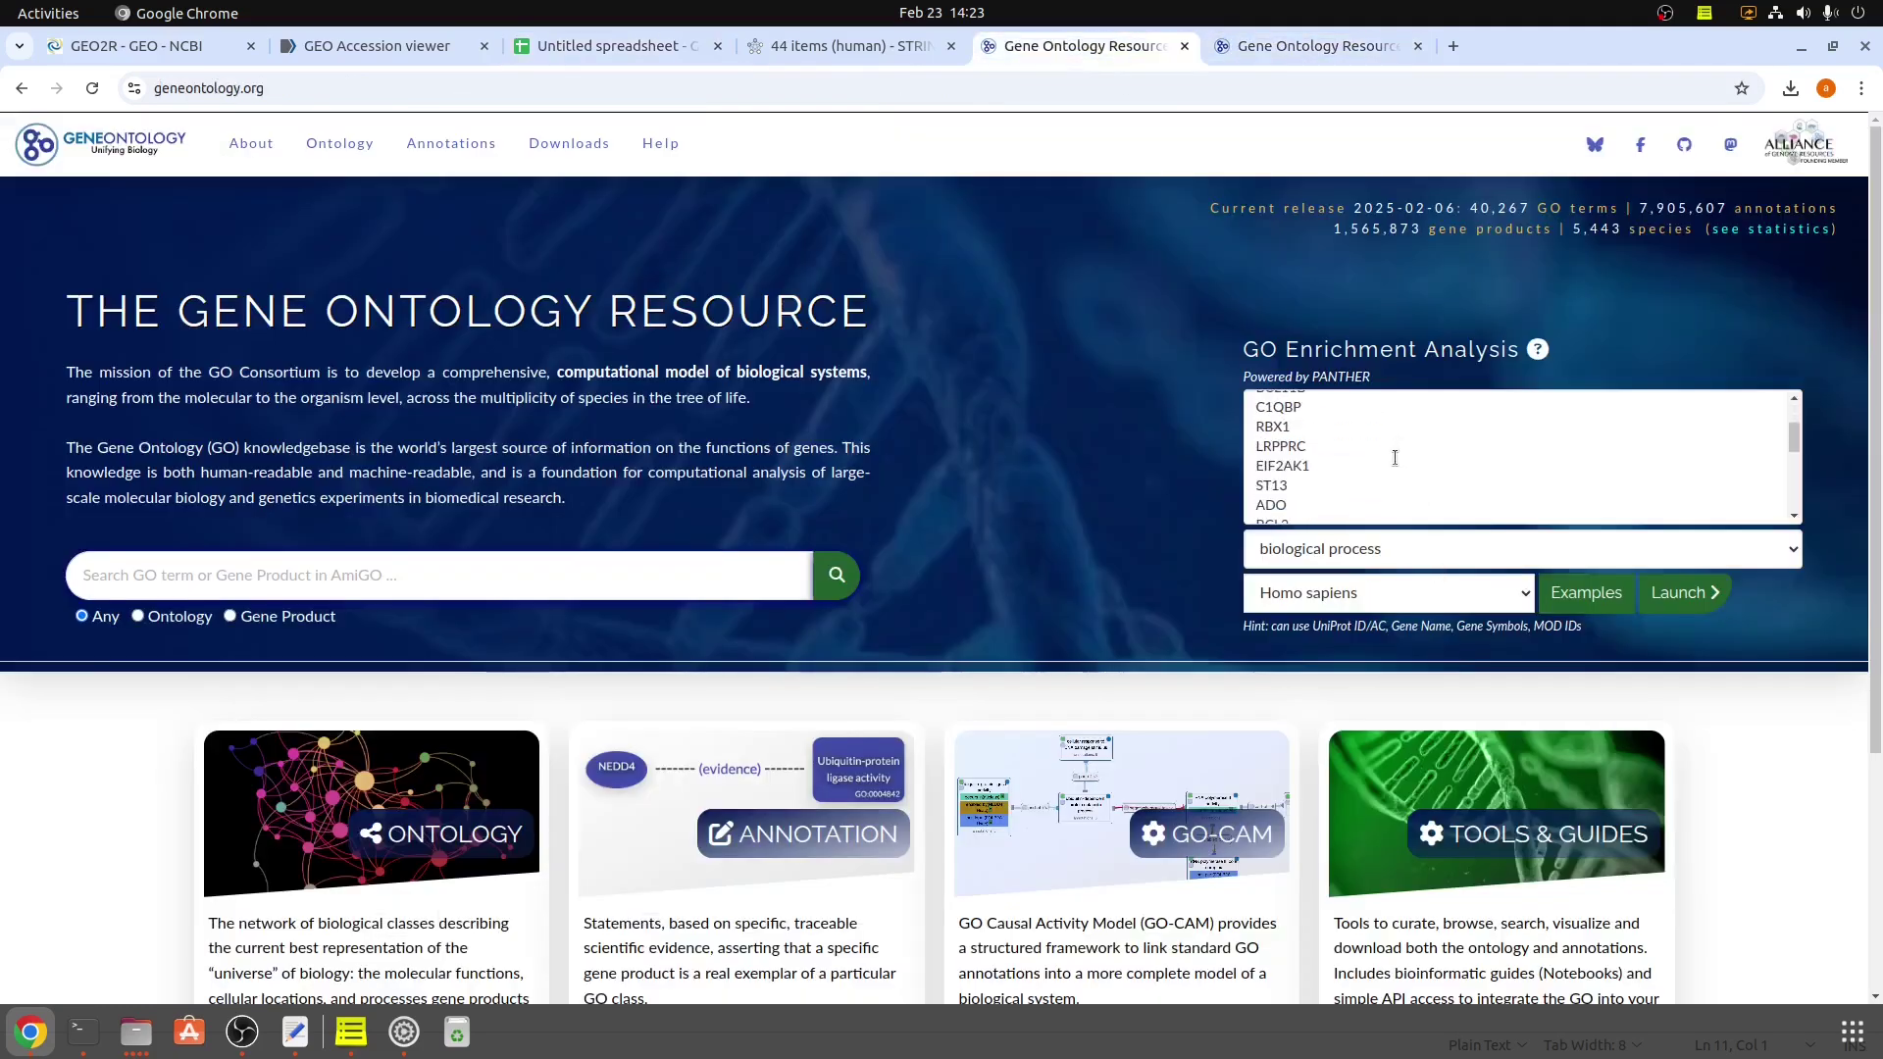
scroll(1395, 460, "up", 2)
Try molecular function and cellular component as the enrichment category, and set it back to biological process.
left_click(1362, 547)
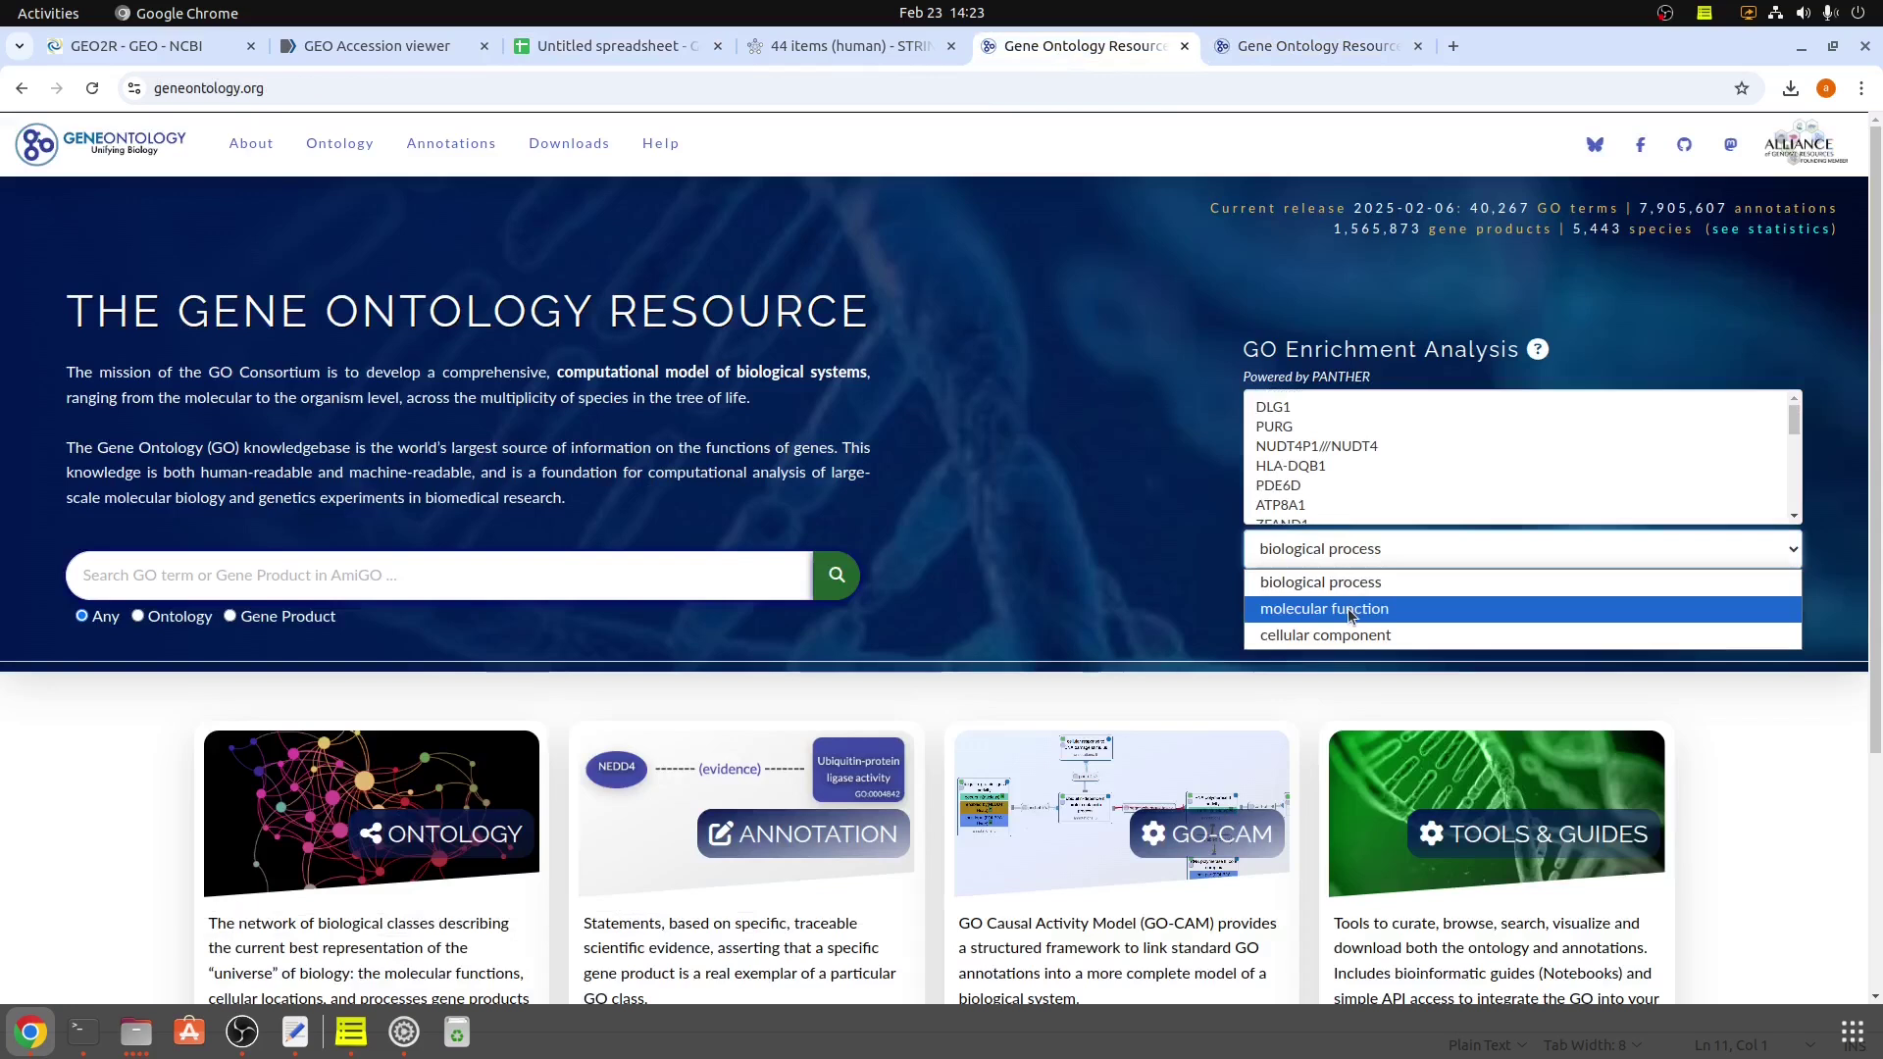
left_click(1352, 605)
left_click(1329, 559)
left_click(1324, 632)
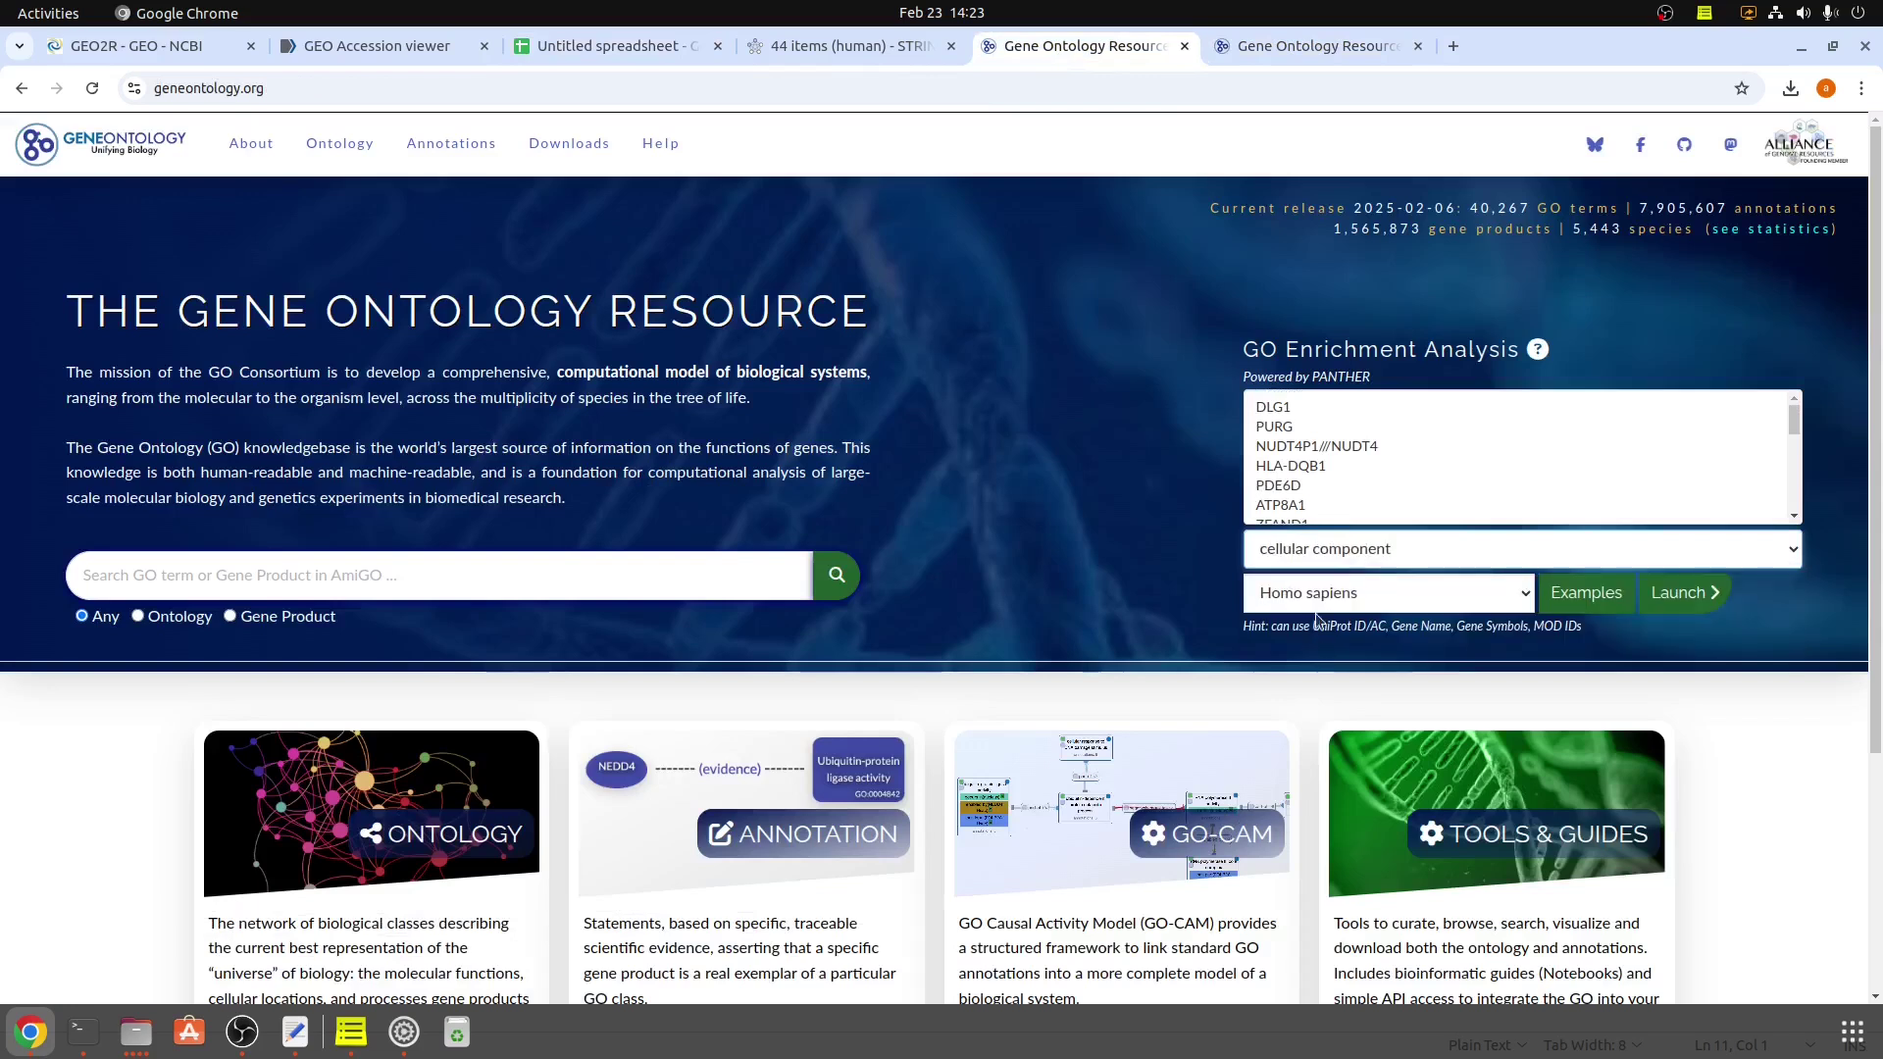
left_click(1323, 558)
left_click(1324, 586)
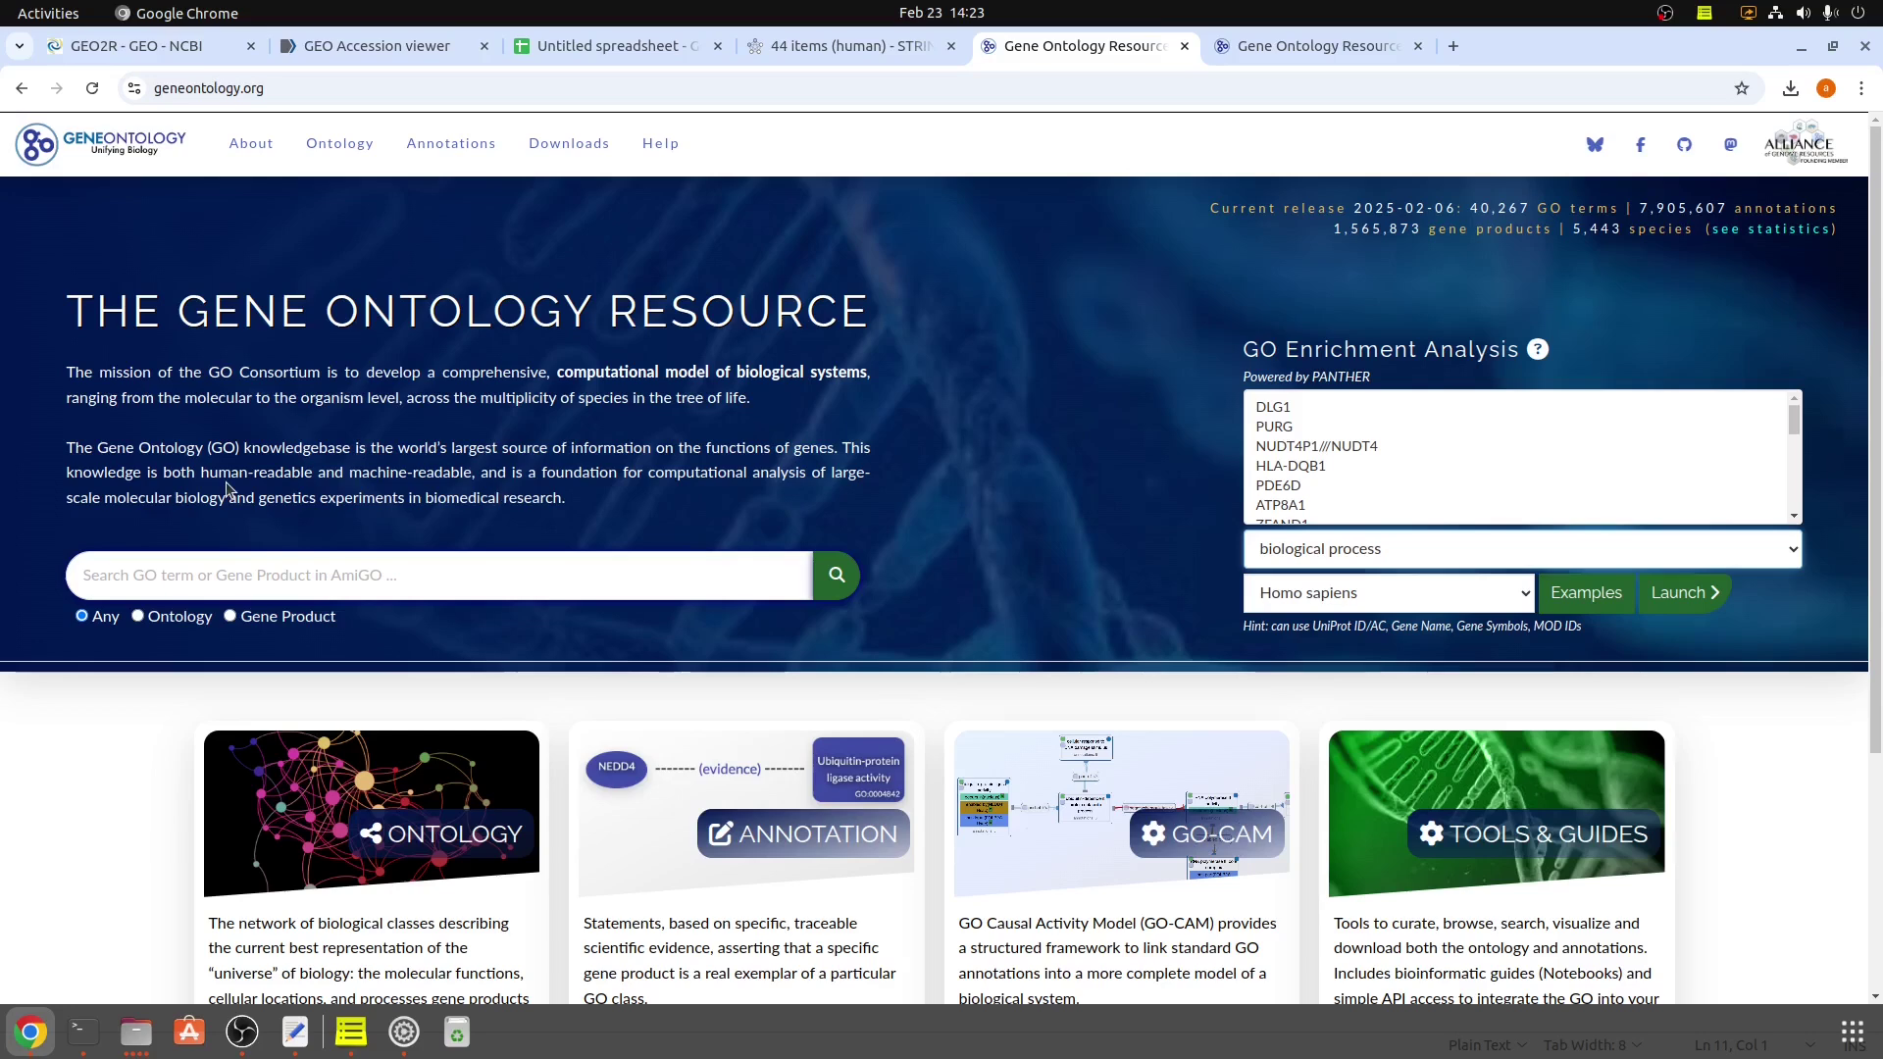
Launch the GO enrichment analysis for biological process in Homo sapiens and review the PANTHER results and available annotation data sets.
left_click(1678, 594)
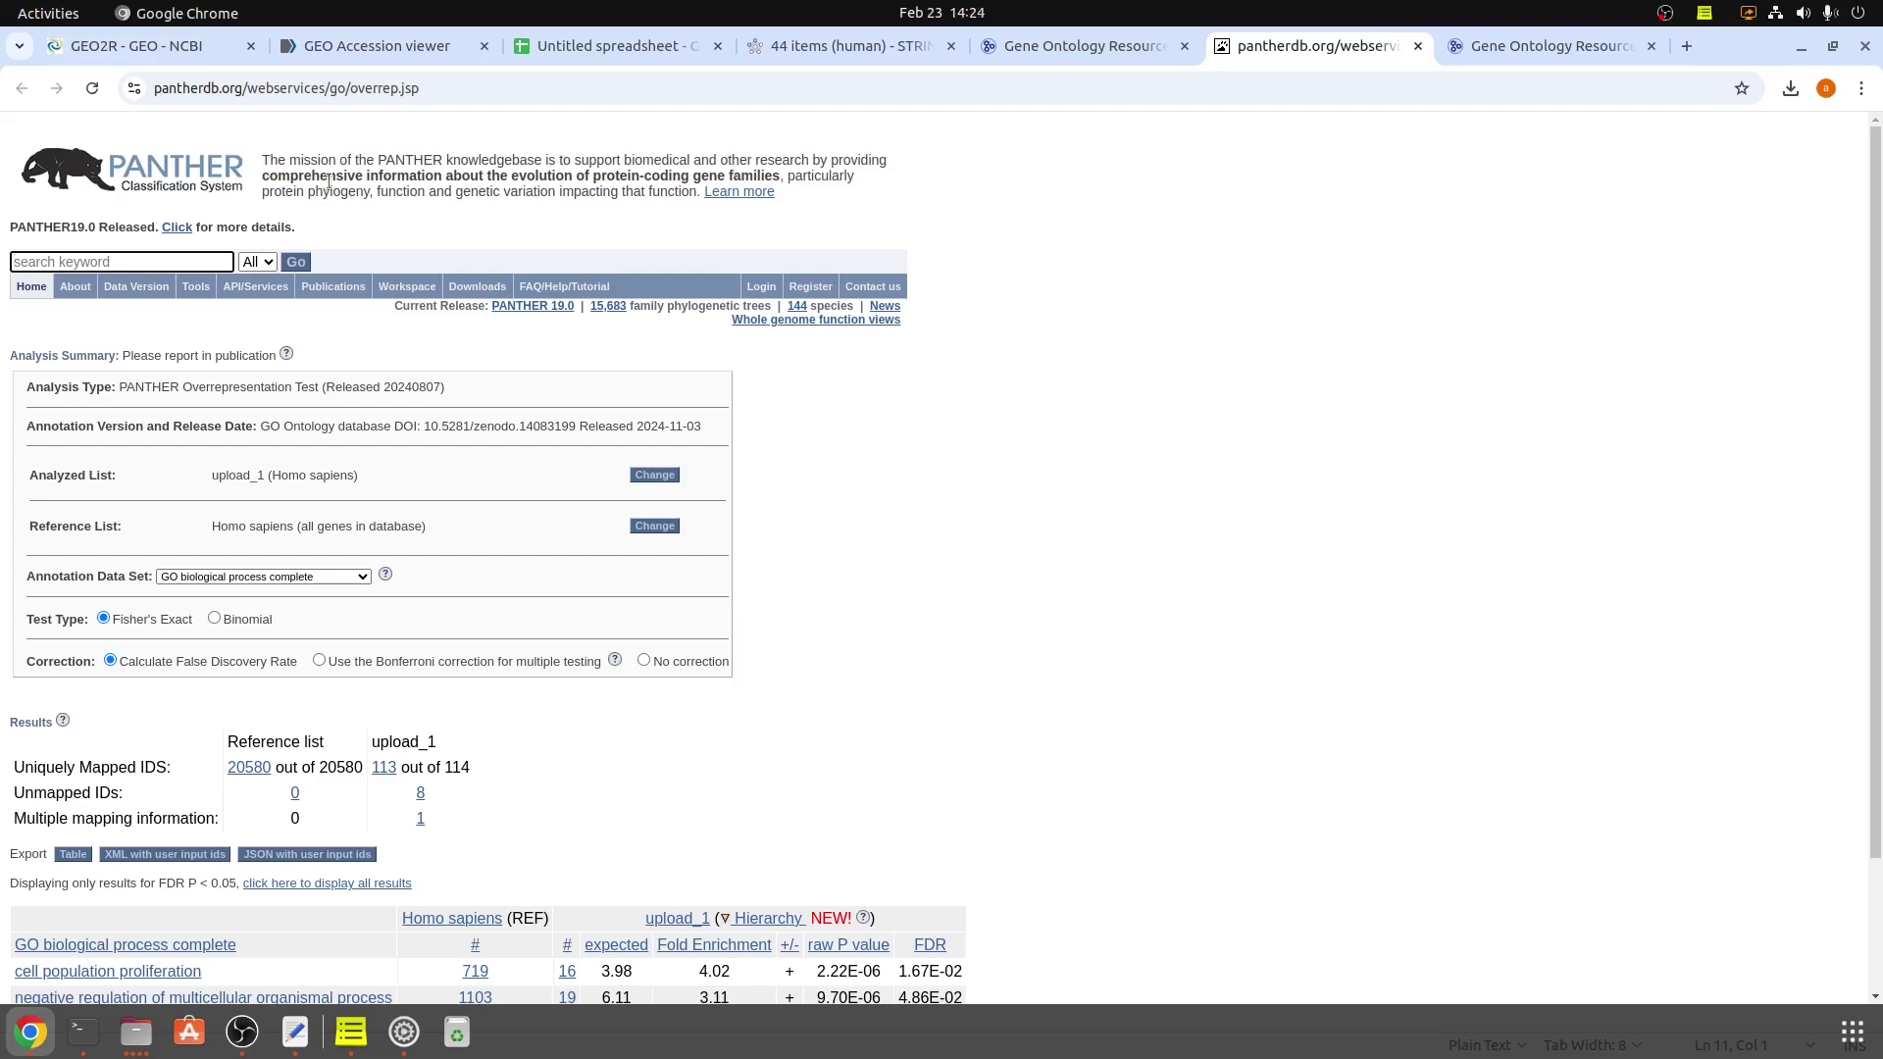
scroll(828, 521, "down", 3)
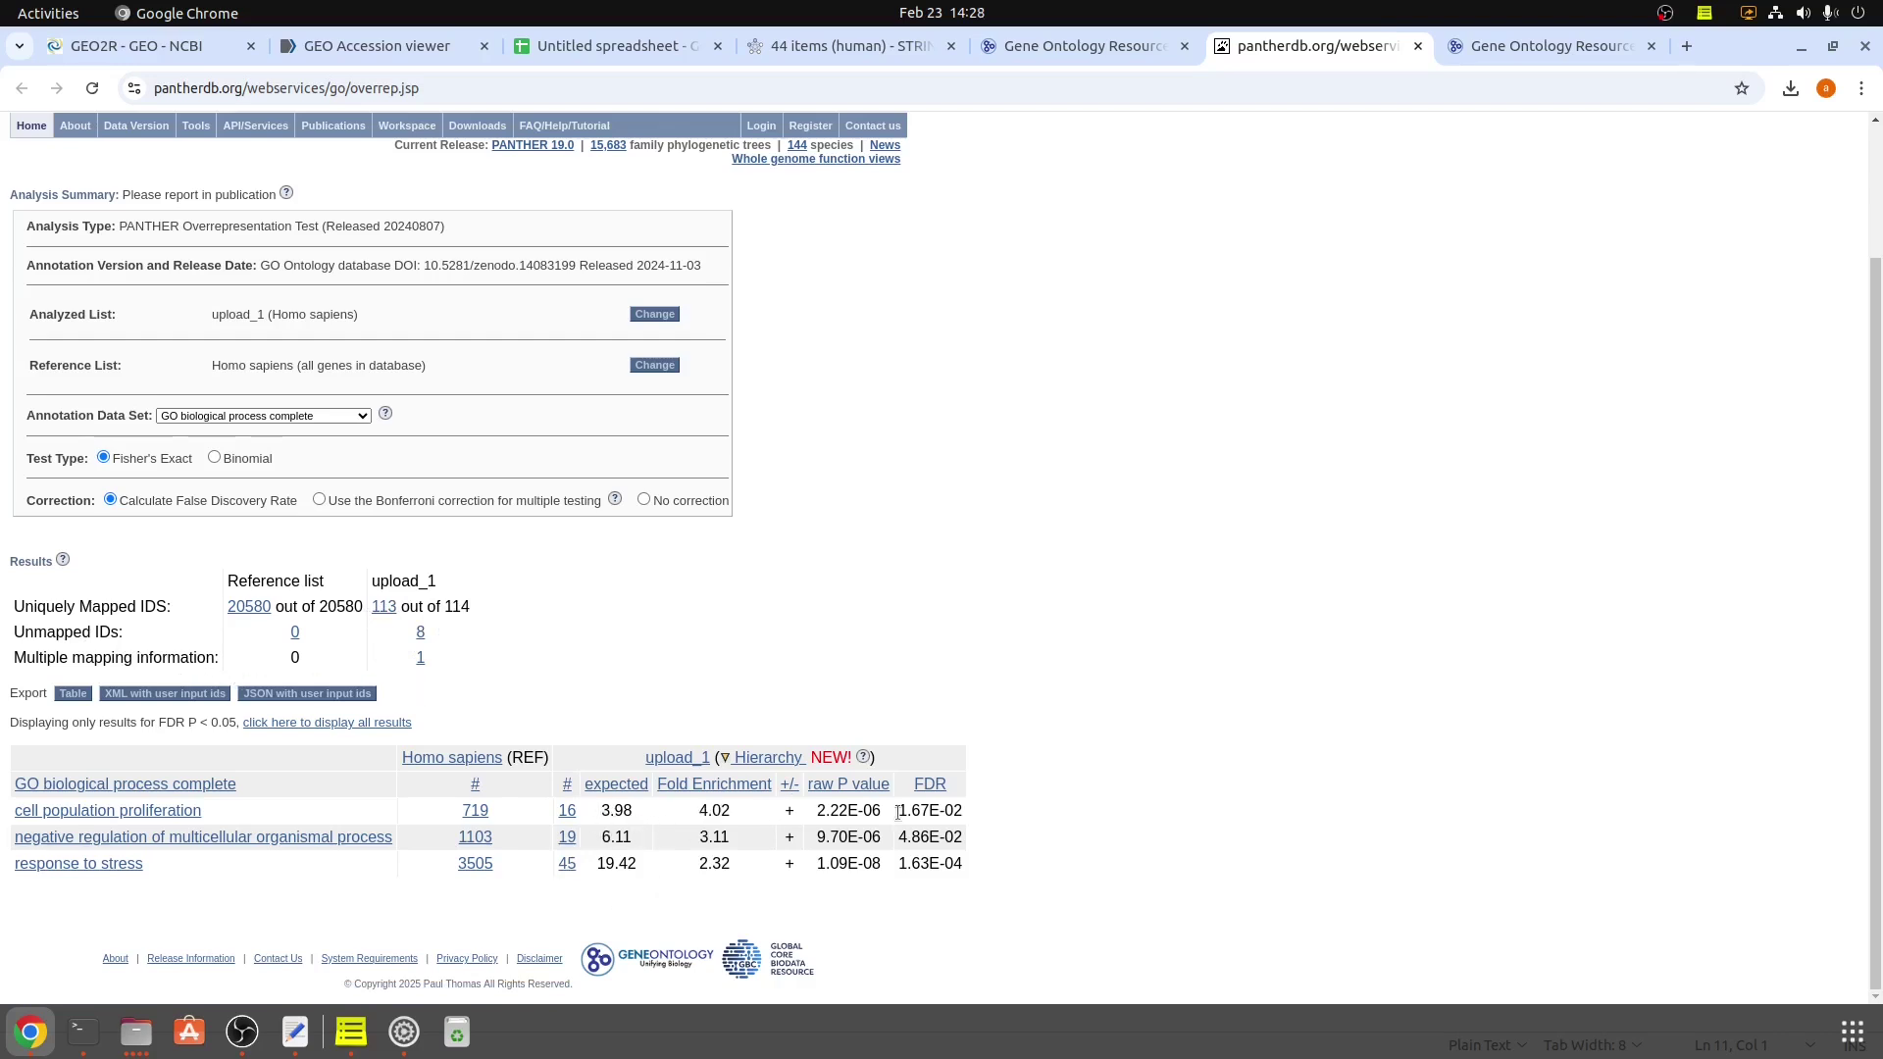
scroll(507, 827, "up", 3)
left_click(253, 578)
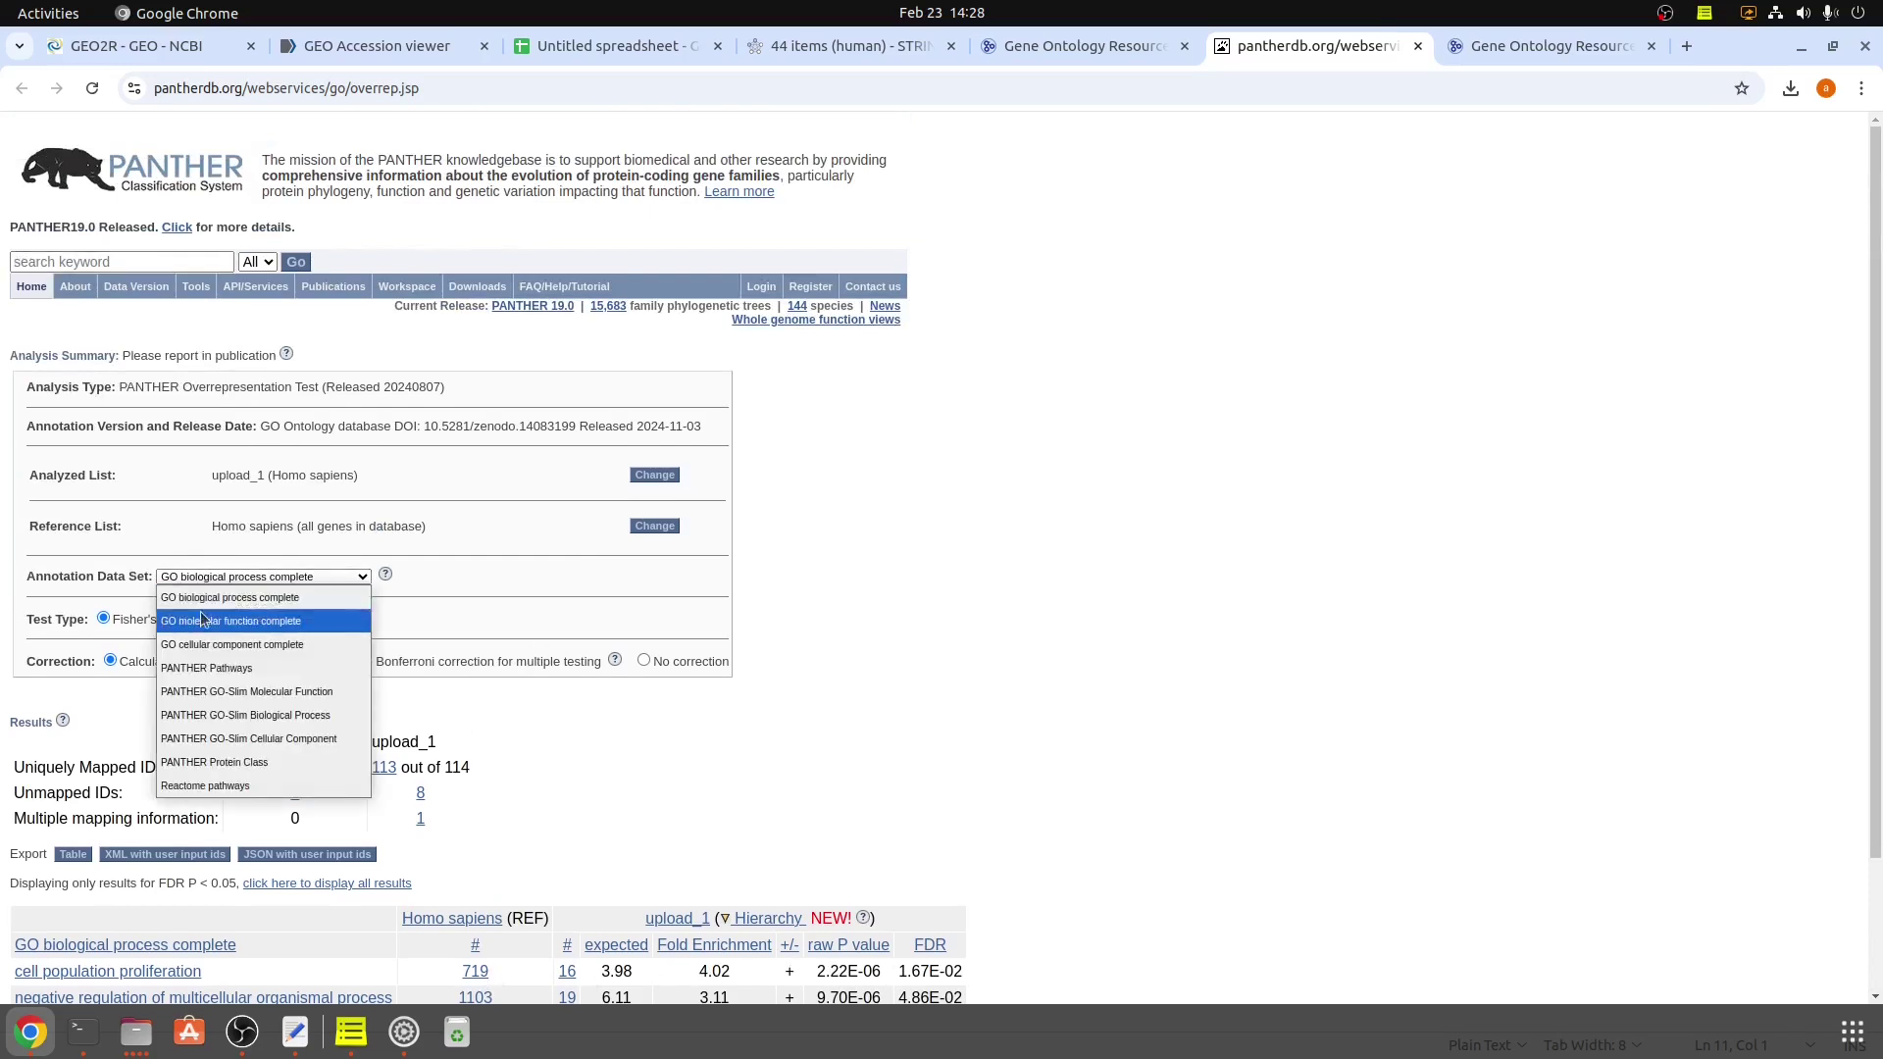
left_click(82, 578)
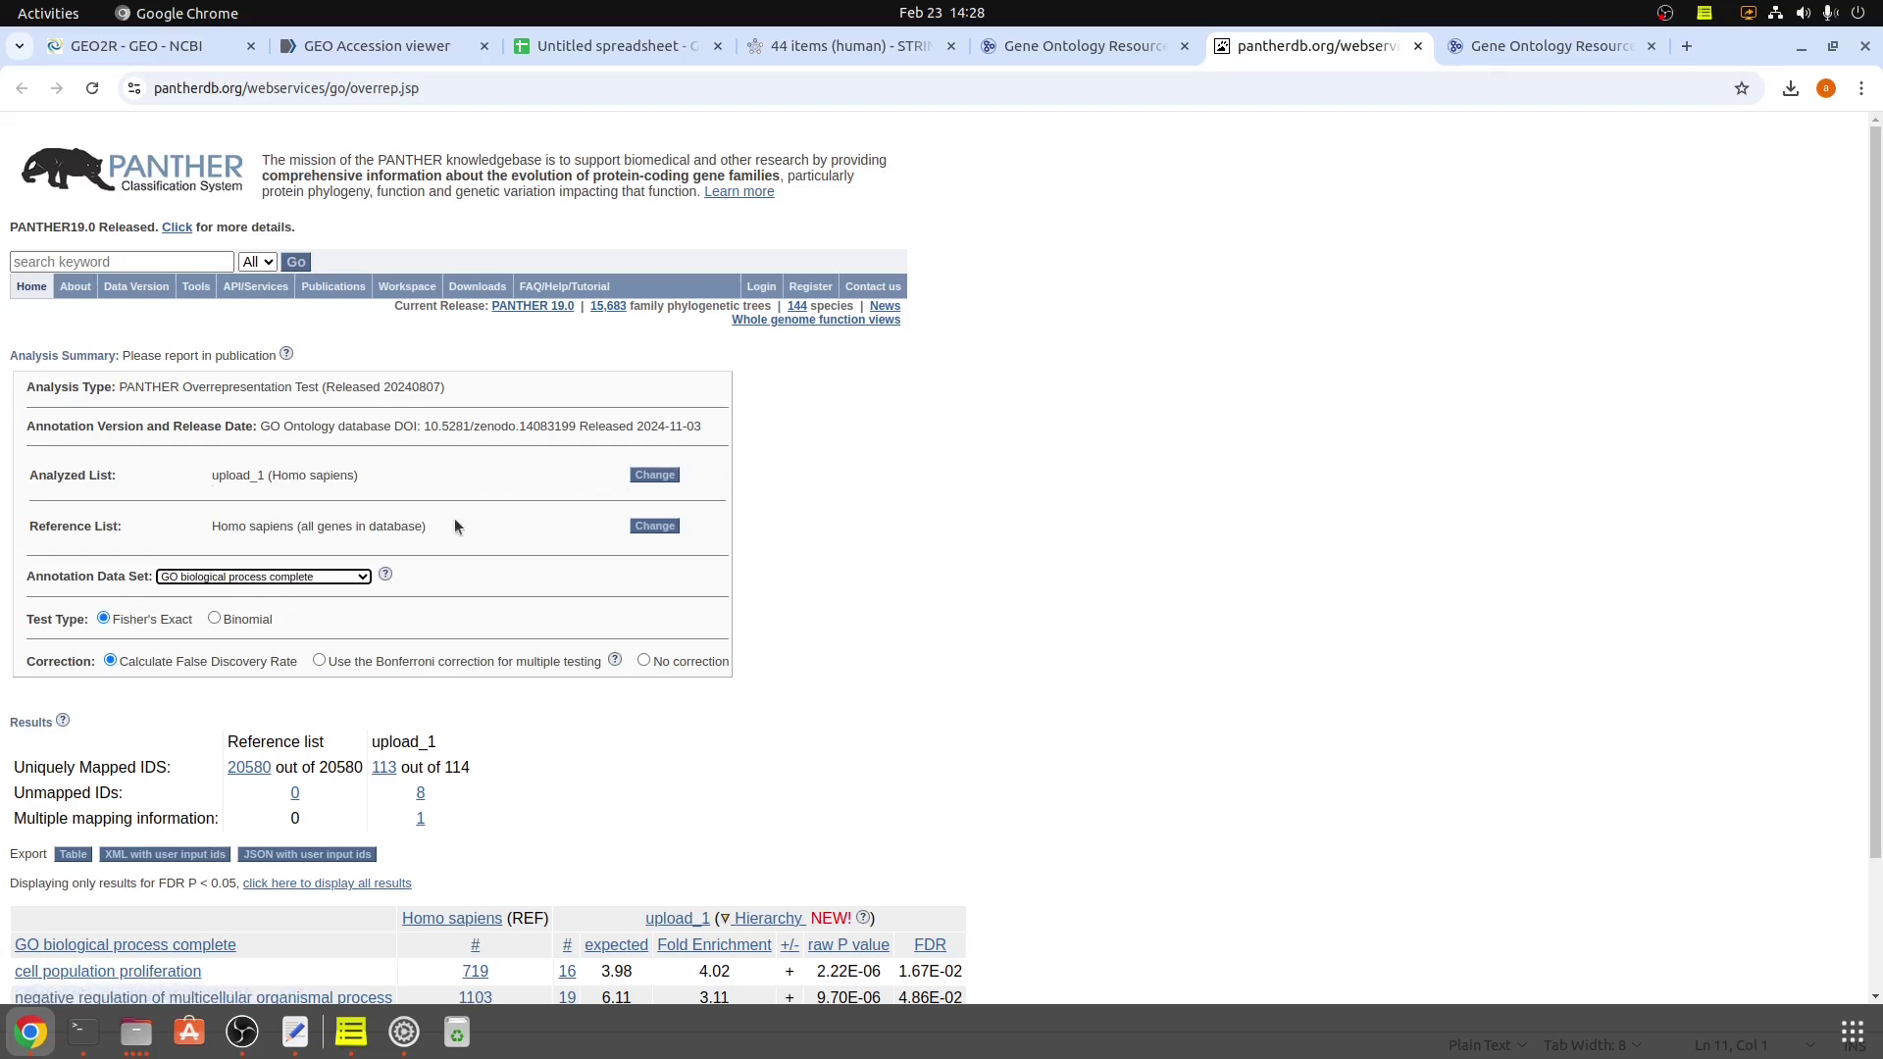
Rerun the PANTHER overrepresentation test with PANTHER Pathways as the annotation data set.
left_click(247, 576)
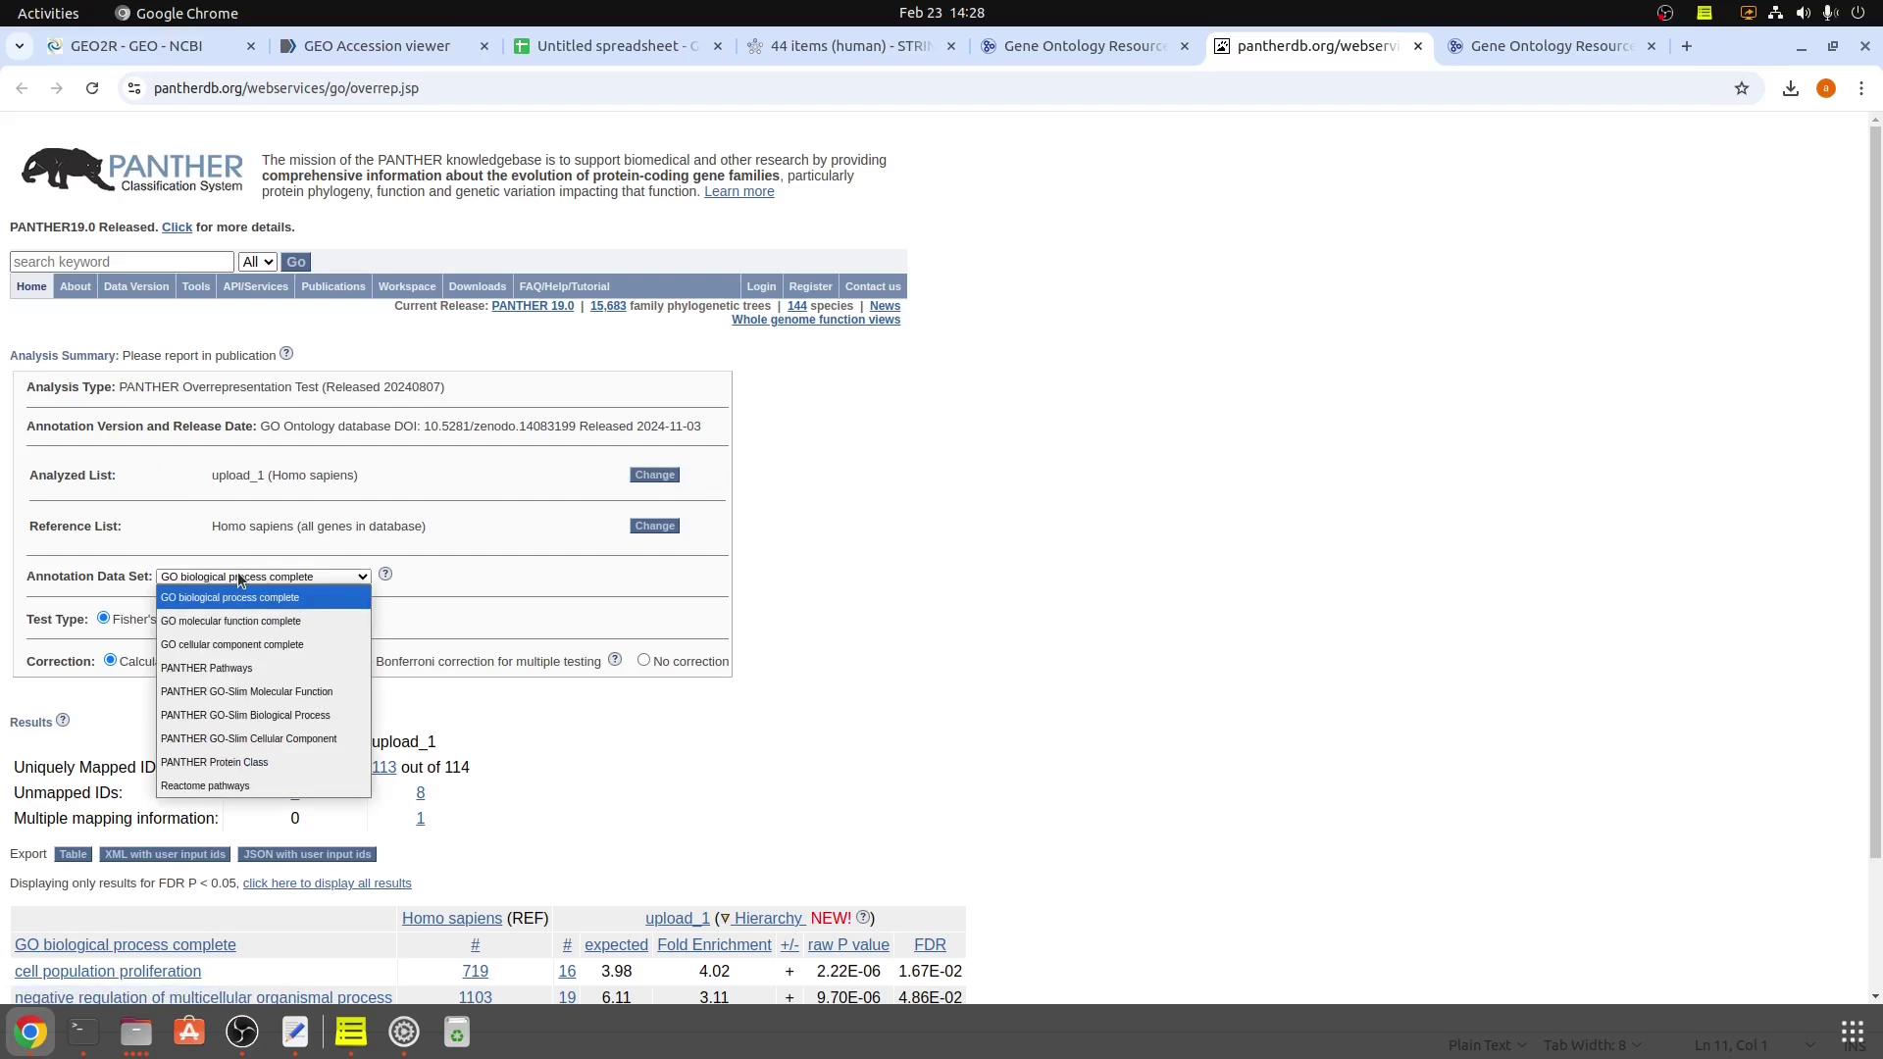
left_click(224, 663)
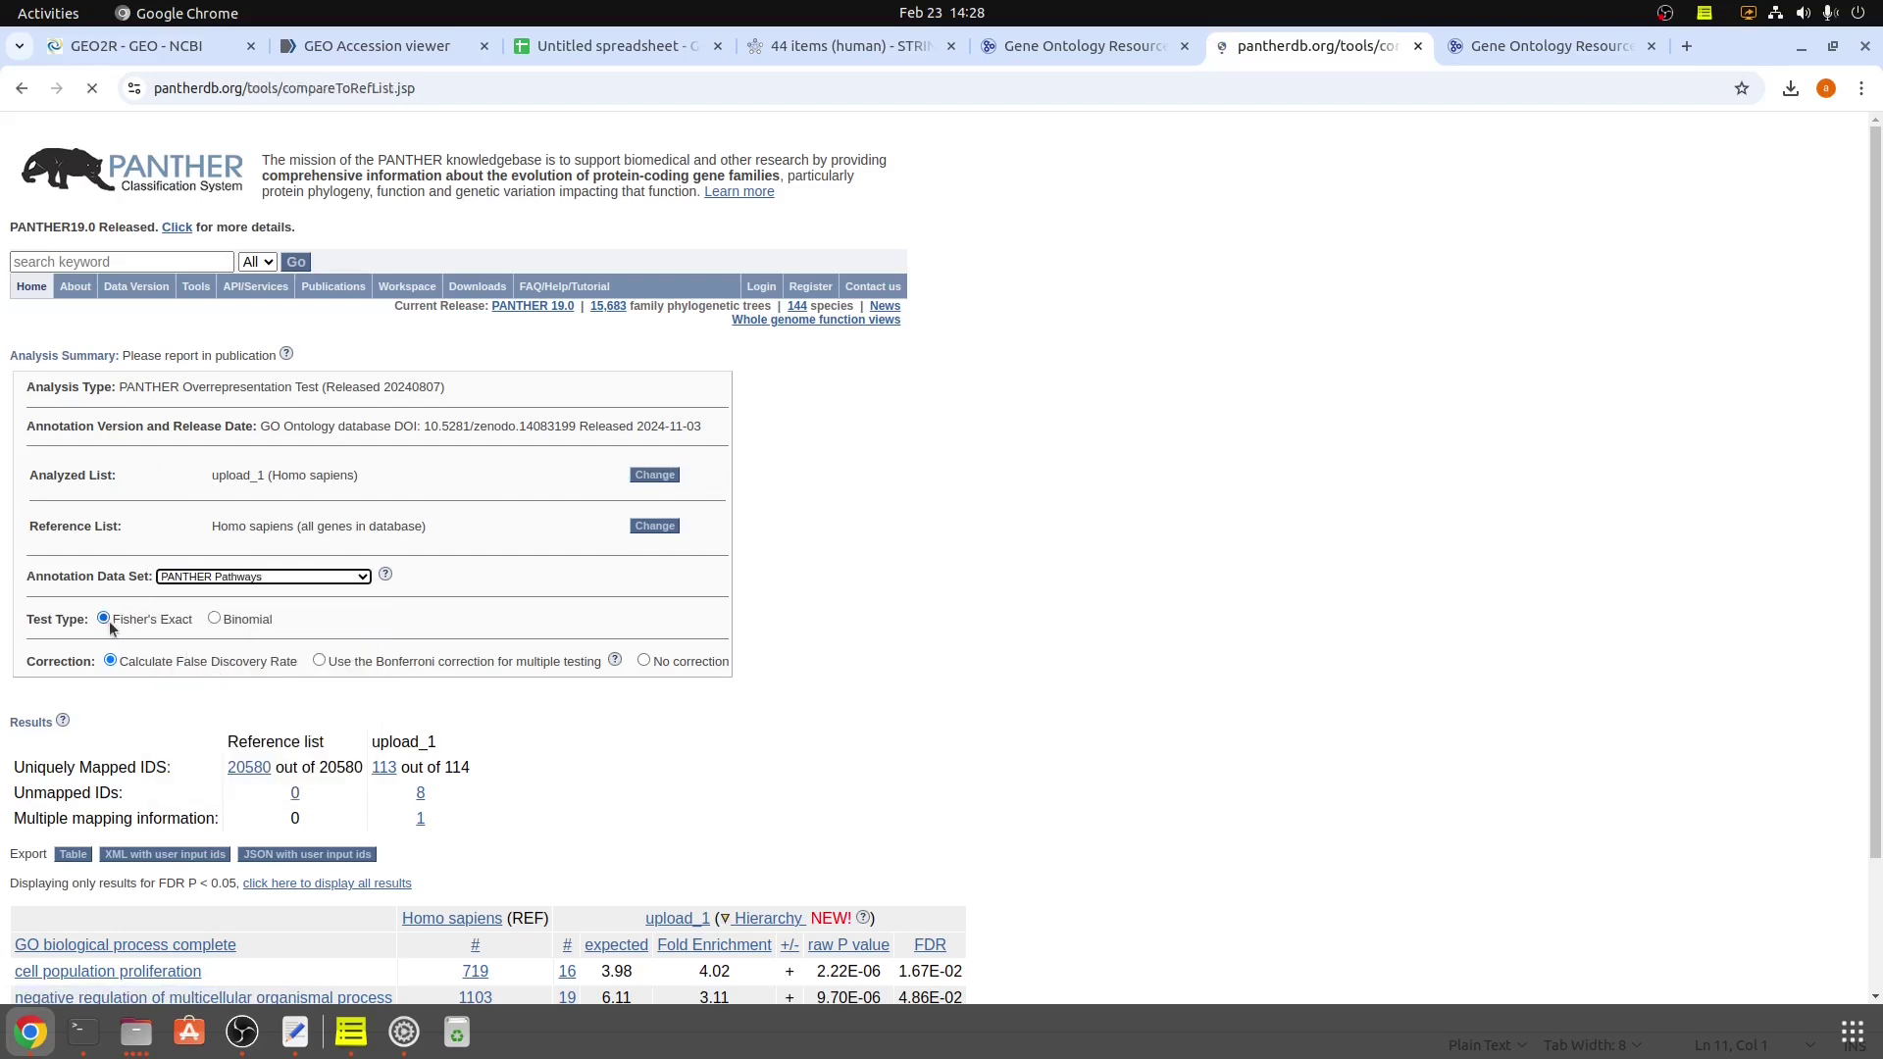
left_click(102, 703)
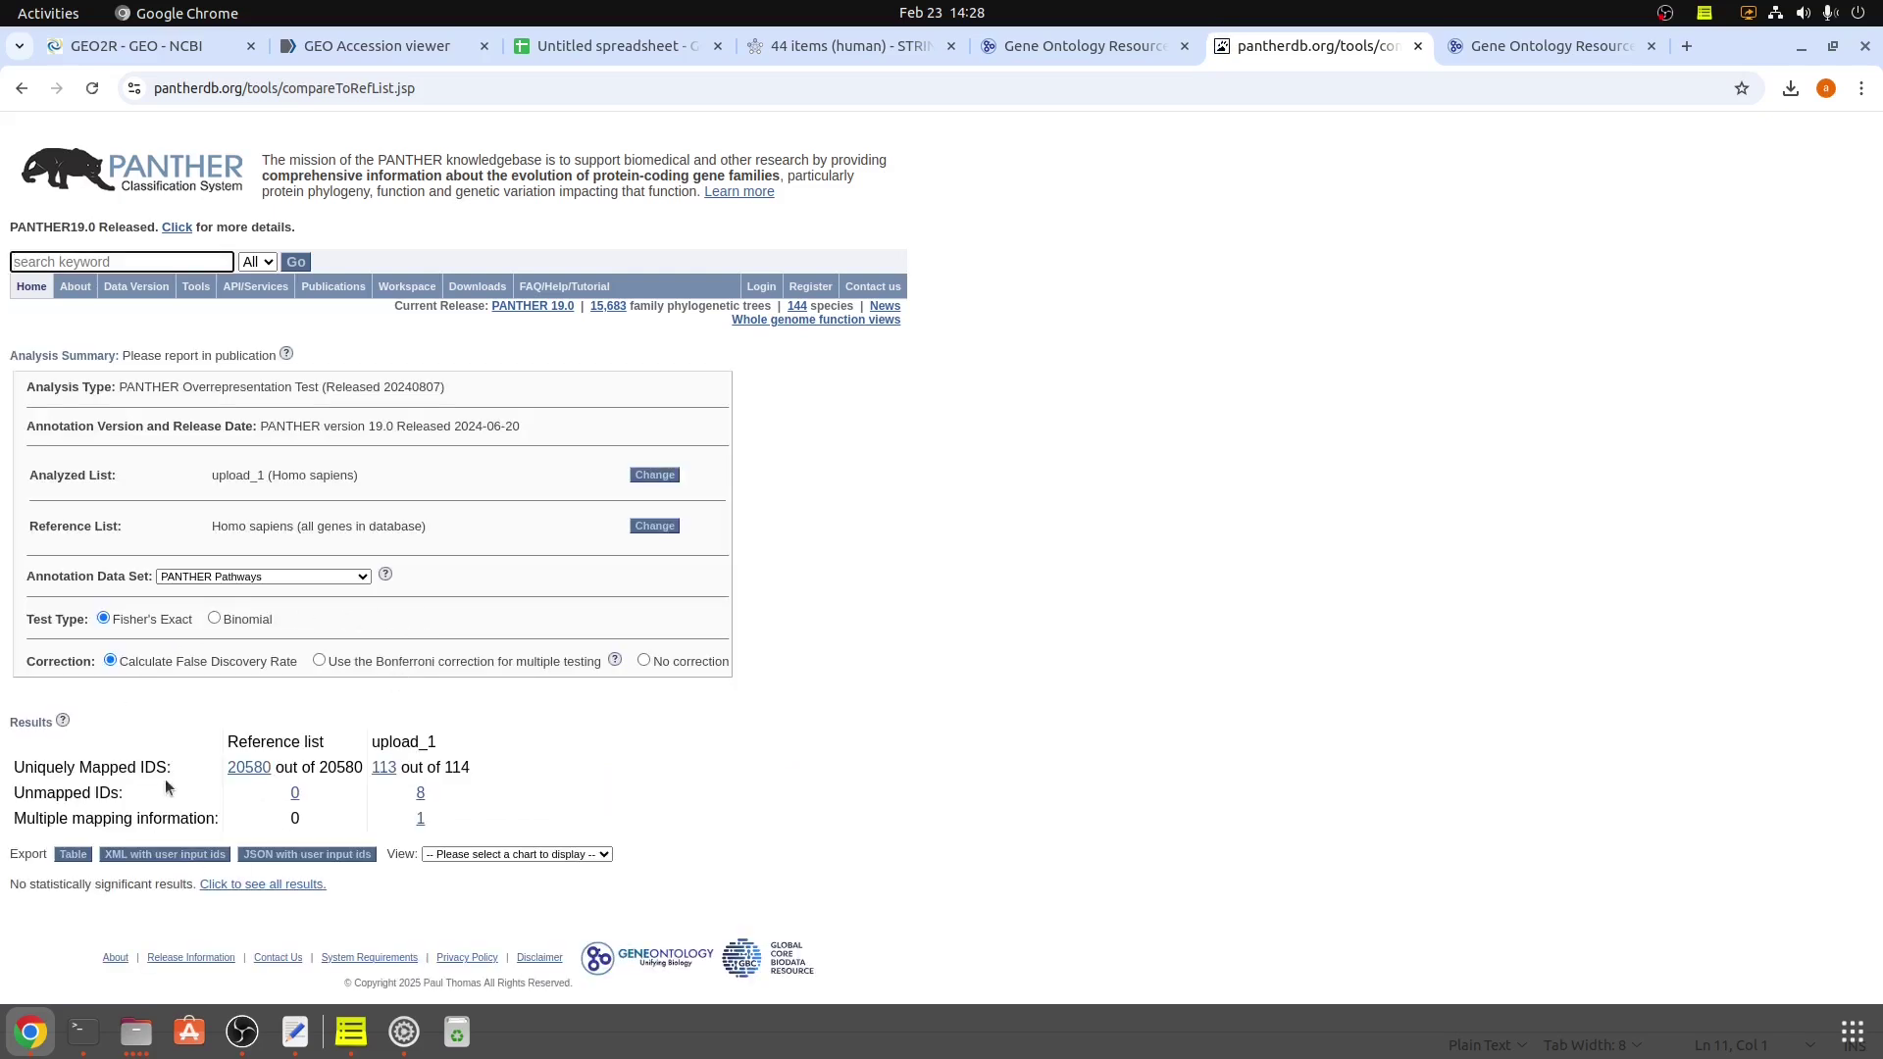
Change the annotation data set to GO molecular function complete and launch the analysis again.
left_click(219, 580)
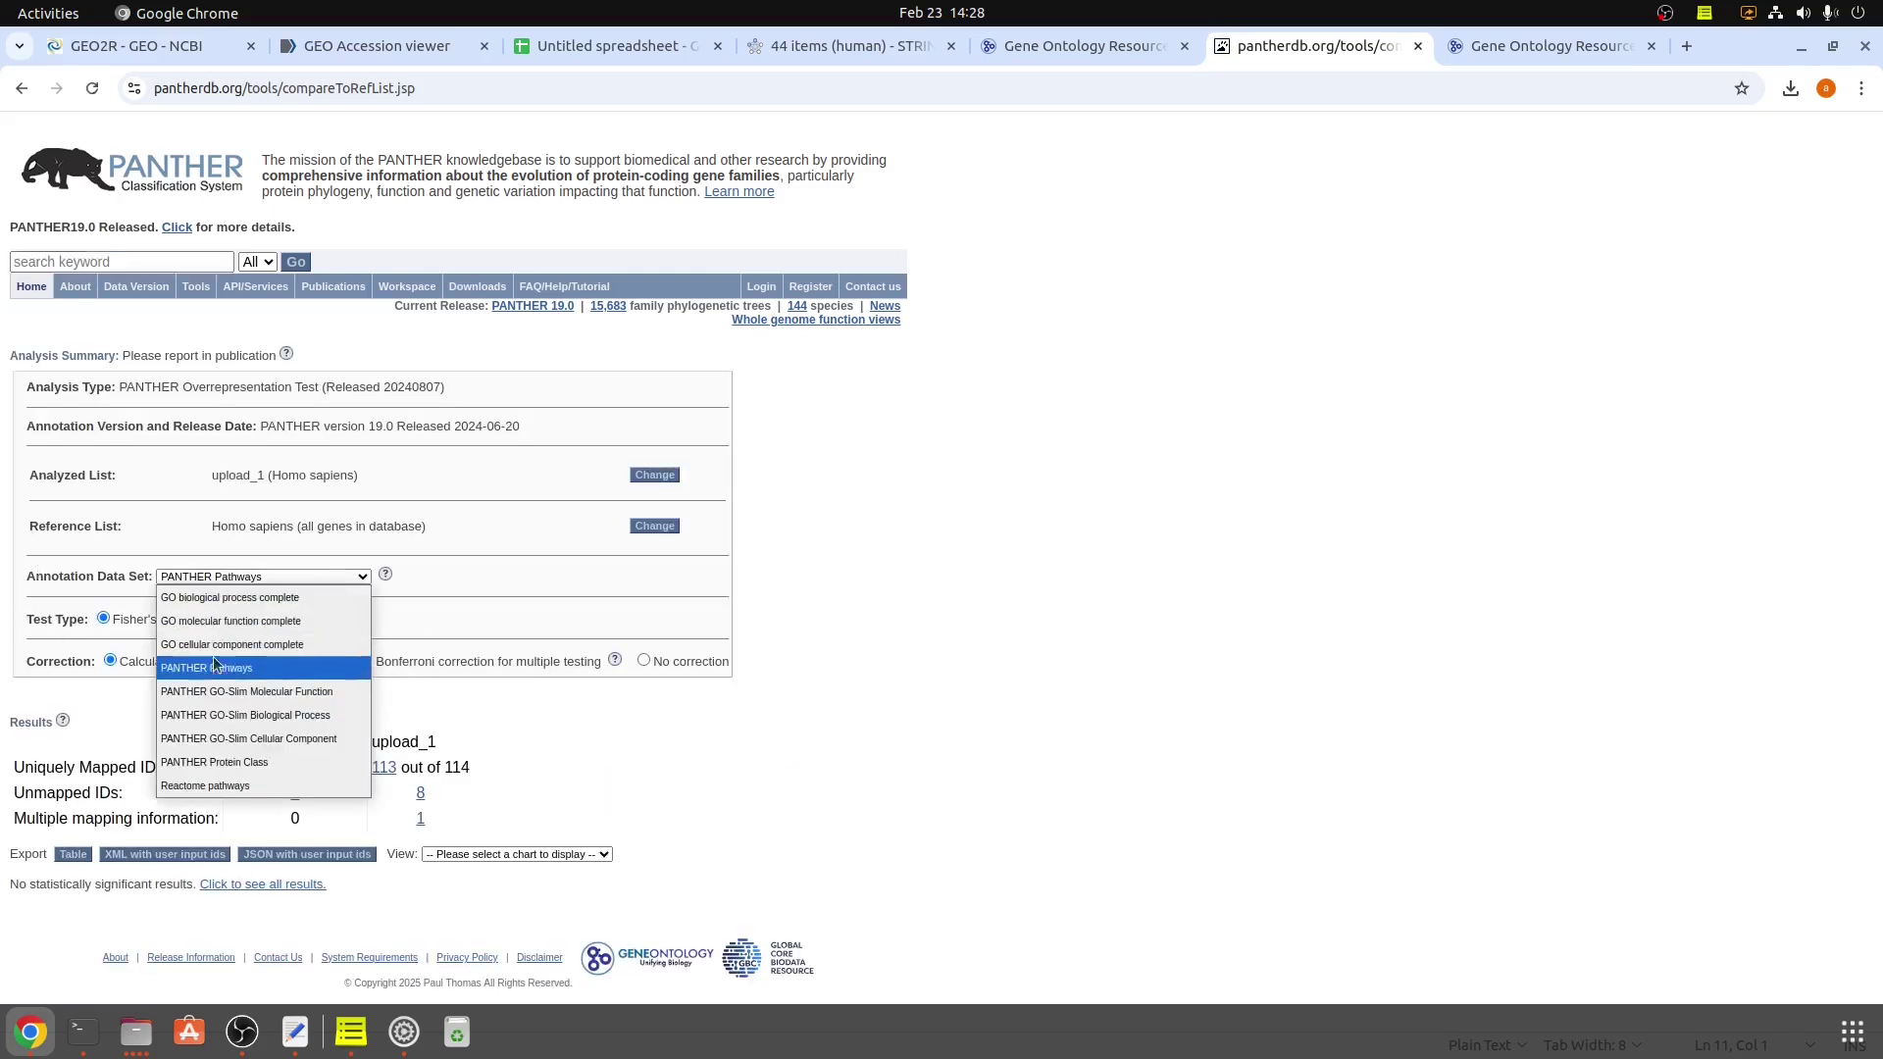
left_click(215, 620)
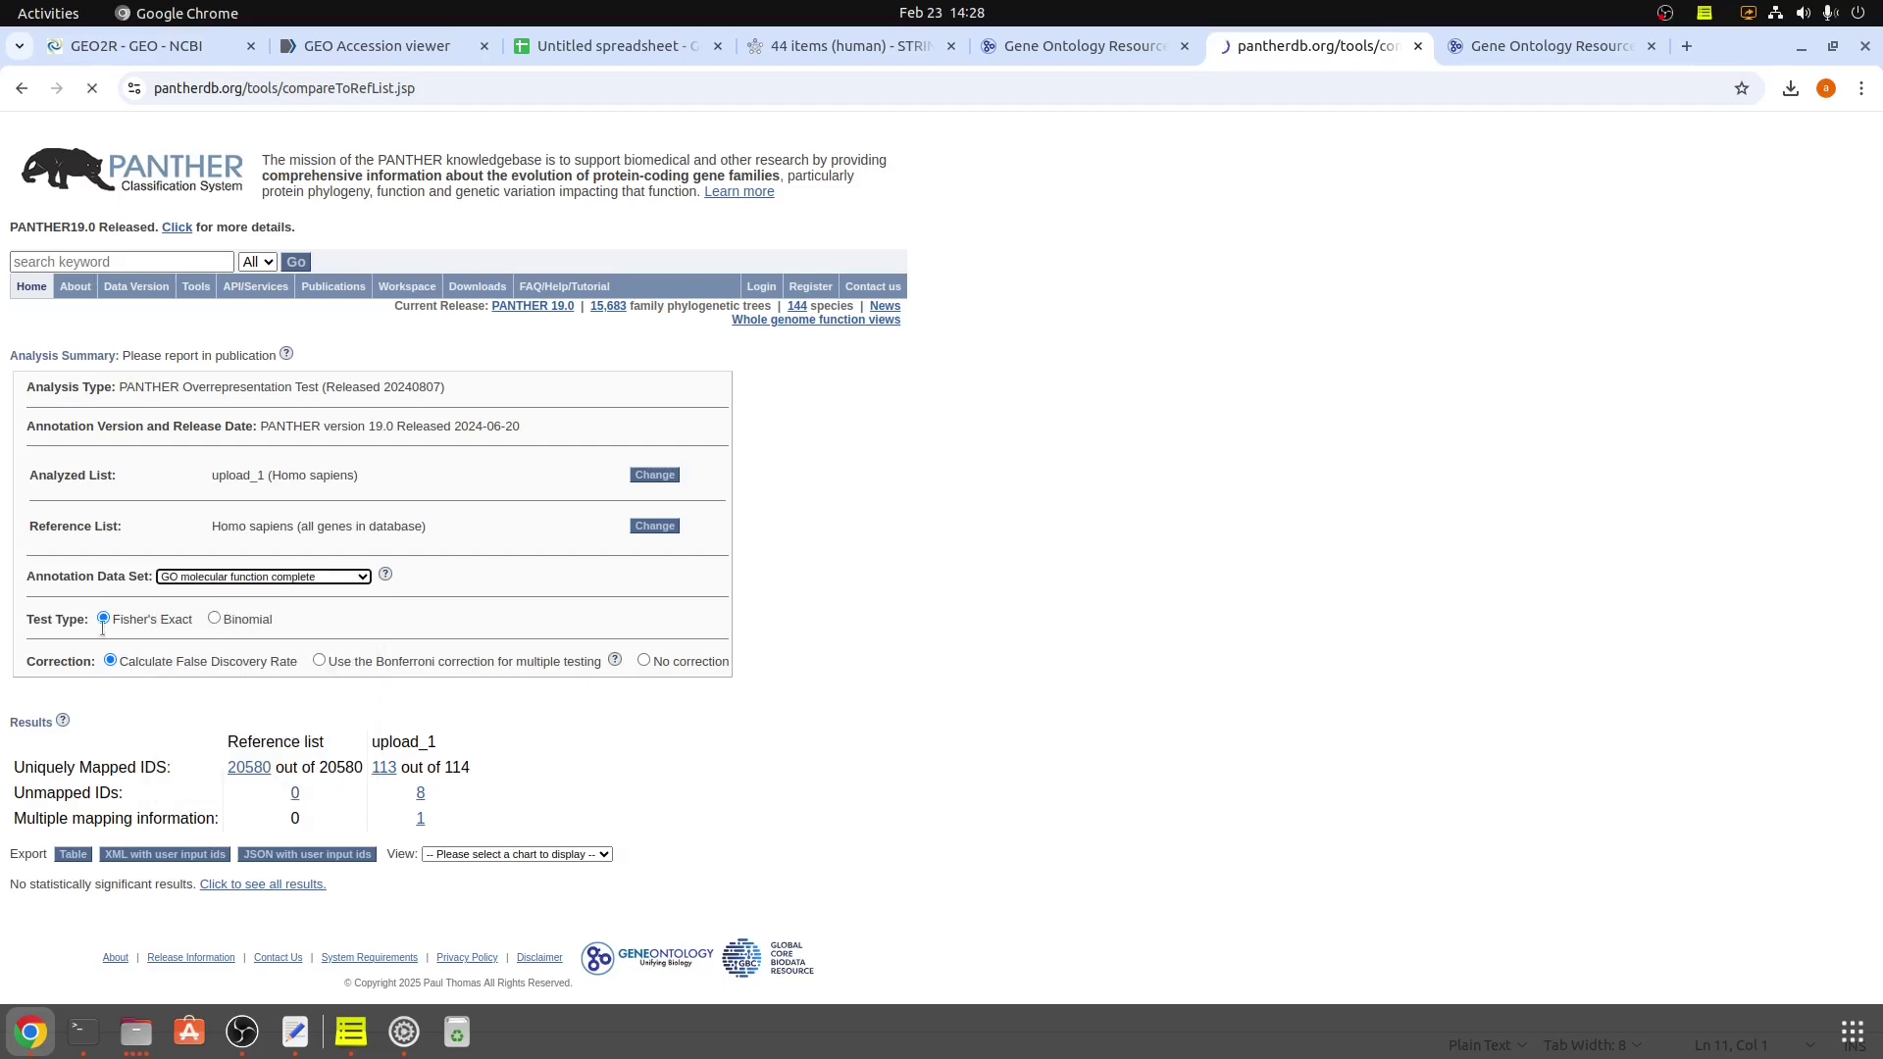
left_click(68, 703)
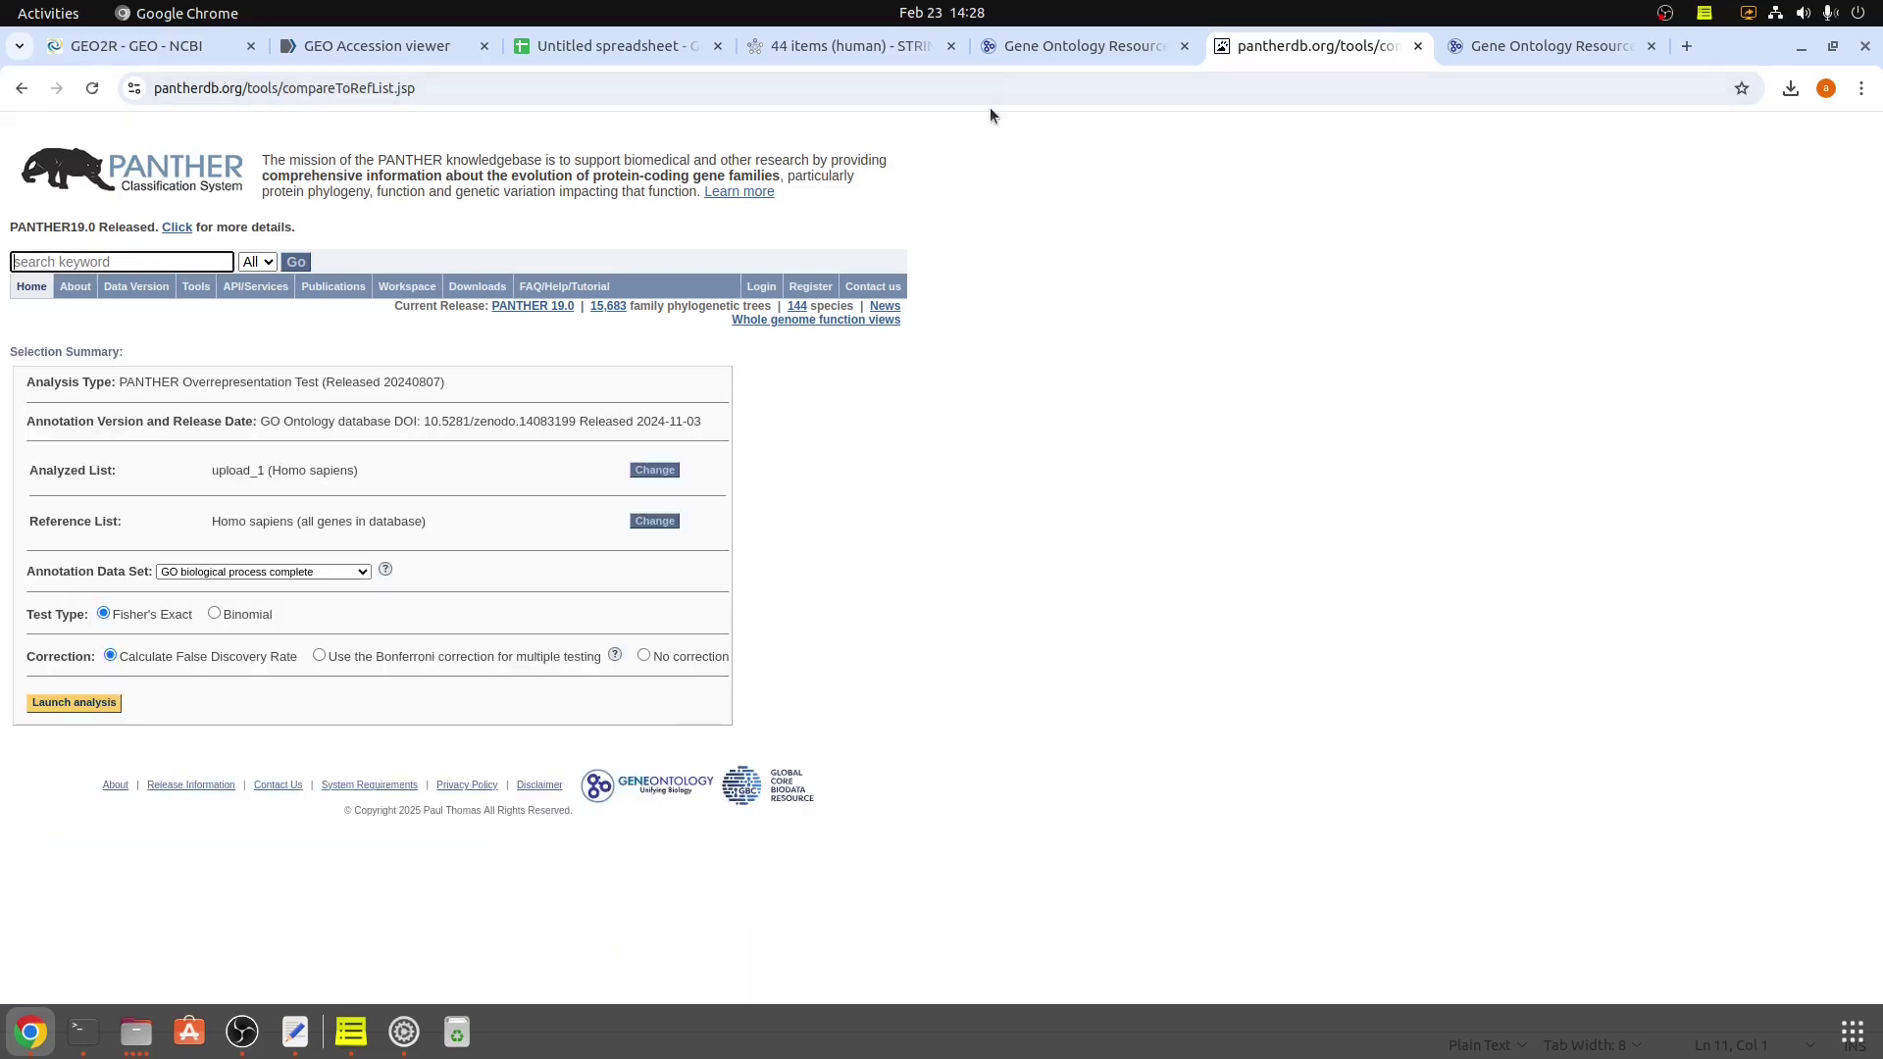
Select the gene symbols in G2:G1184 of the GSE6613 top table spreadsheet and copy them.
left_click(608, 46)
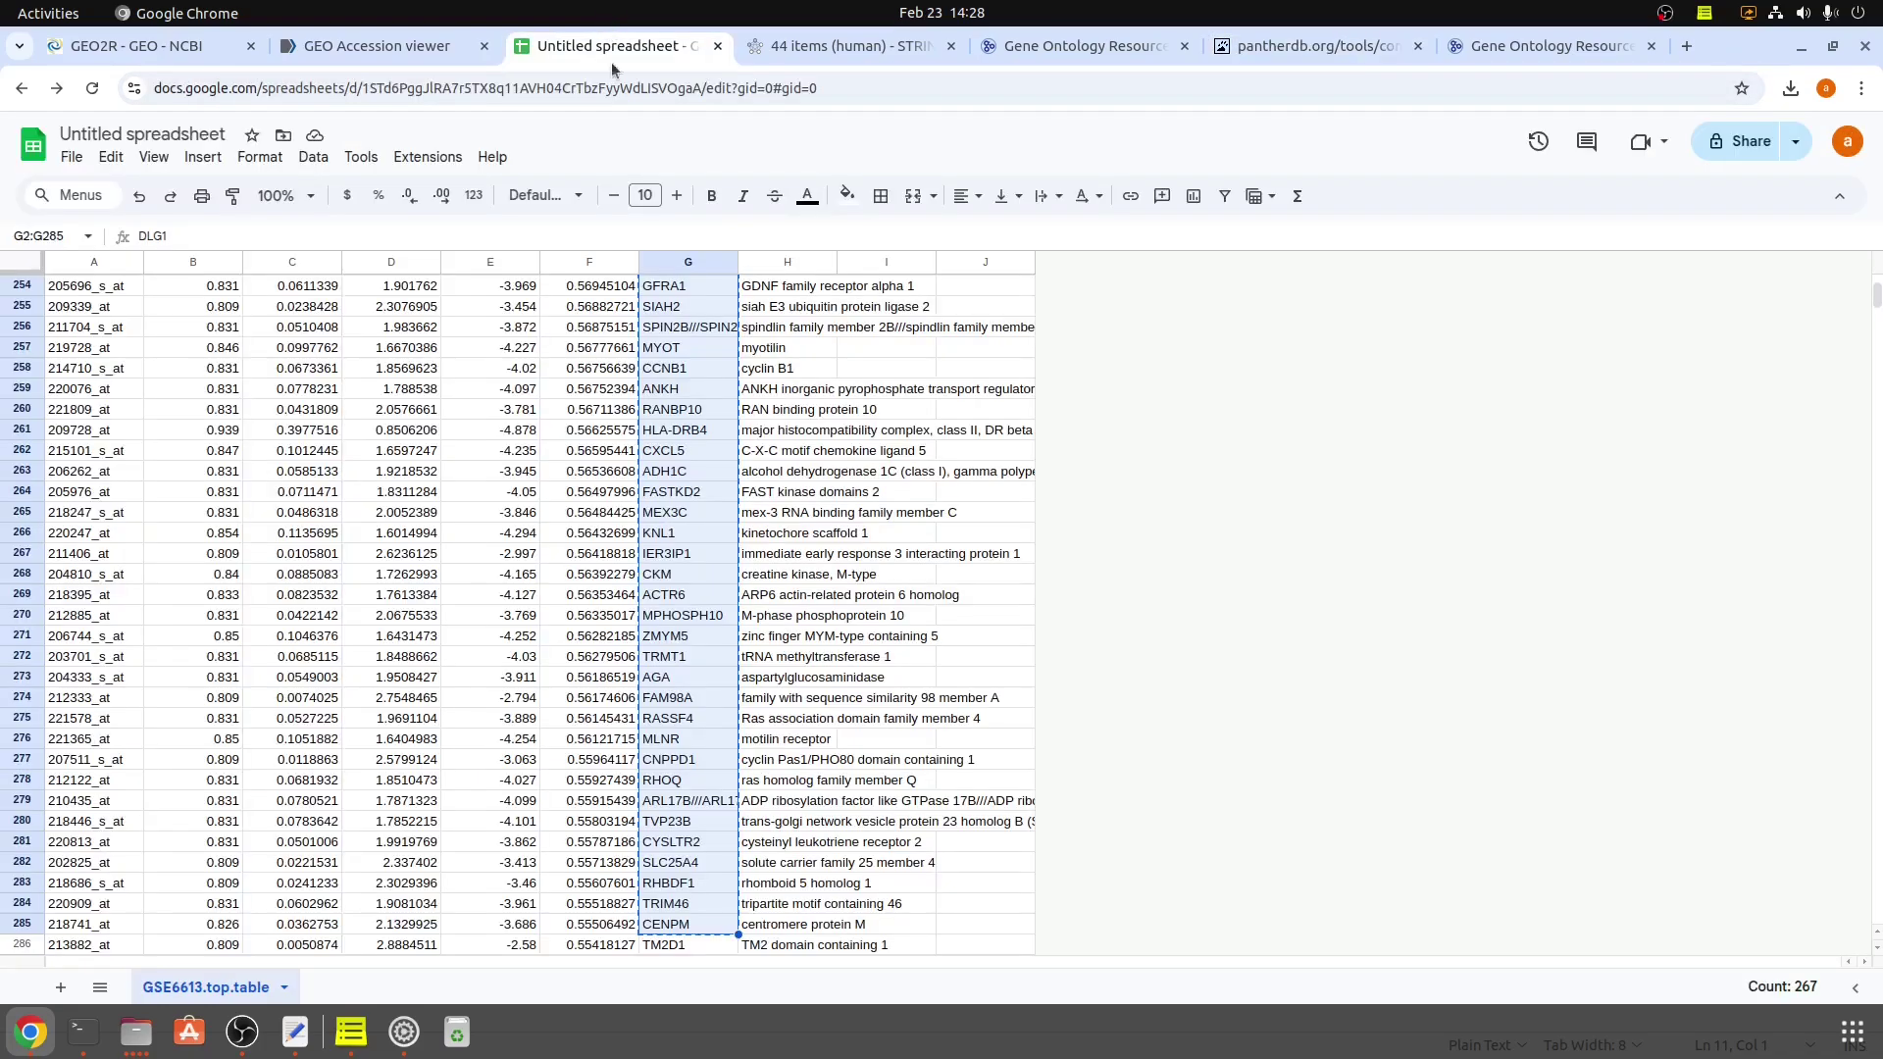
left_click_drag(1874, 332, 1874, 289)
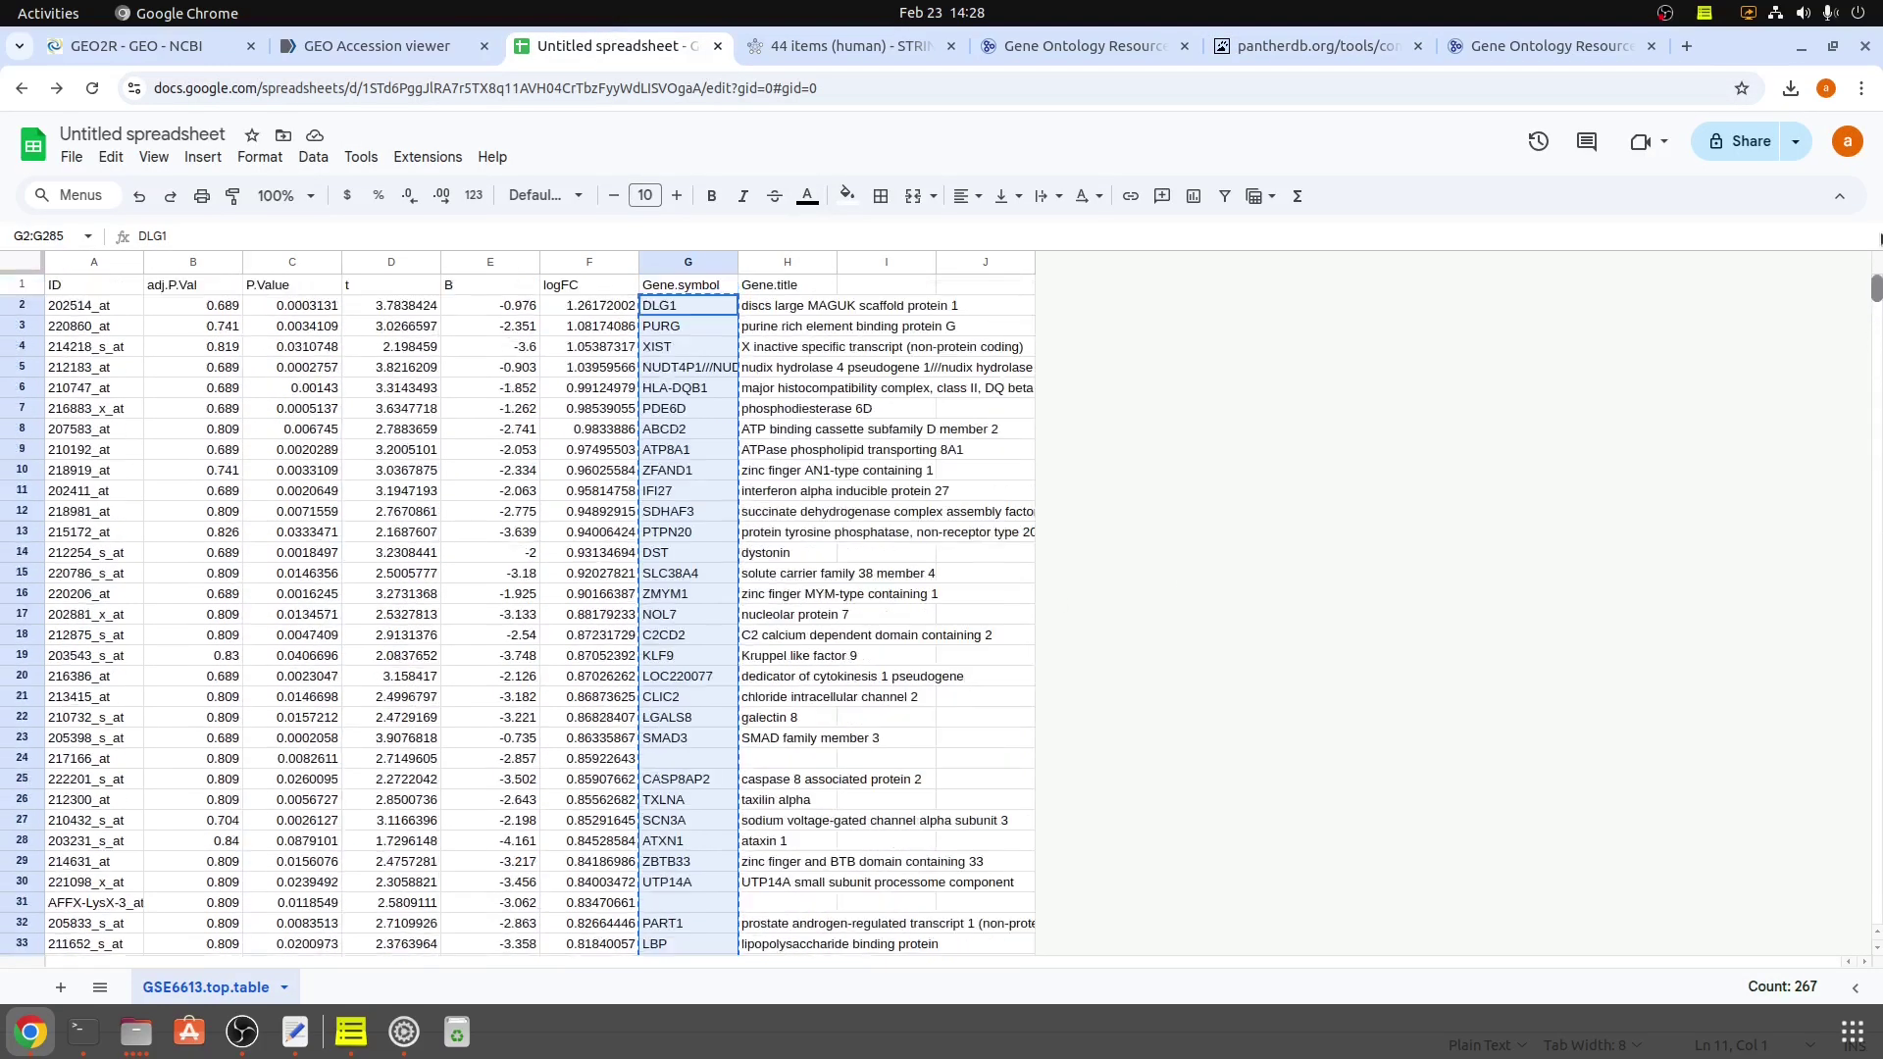
left_click(702, 302)
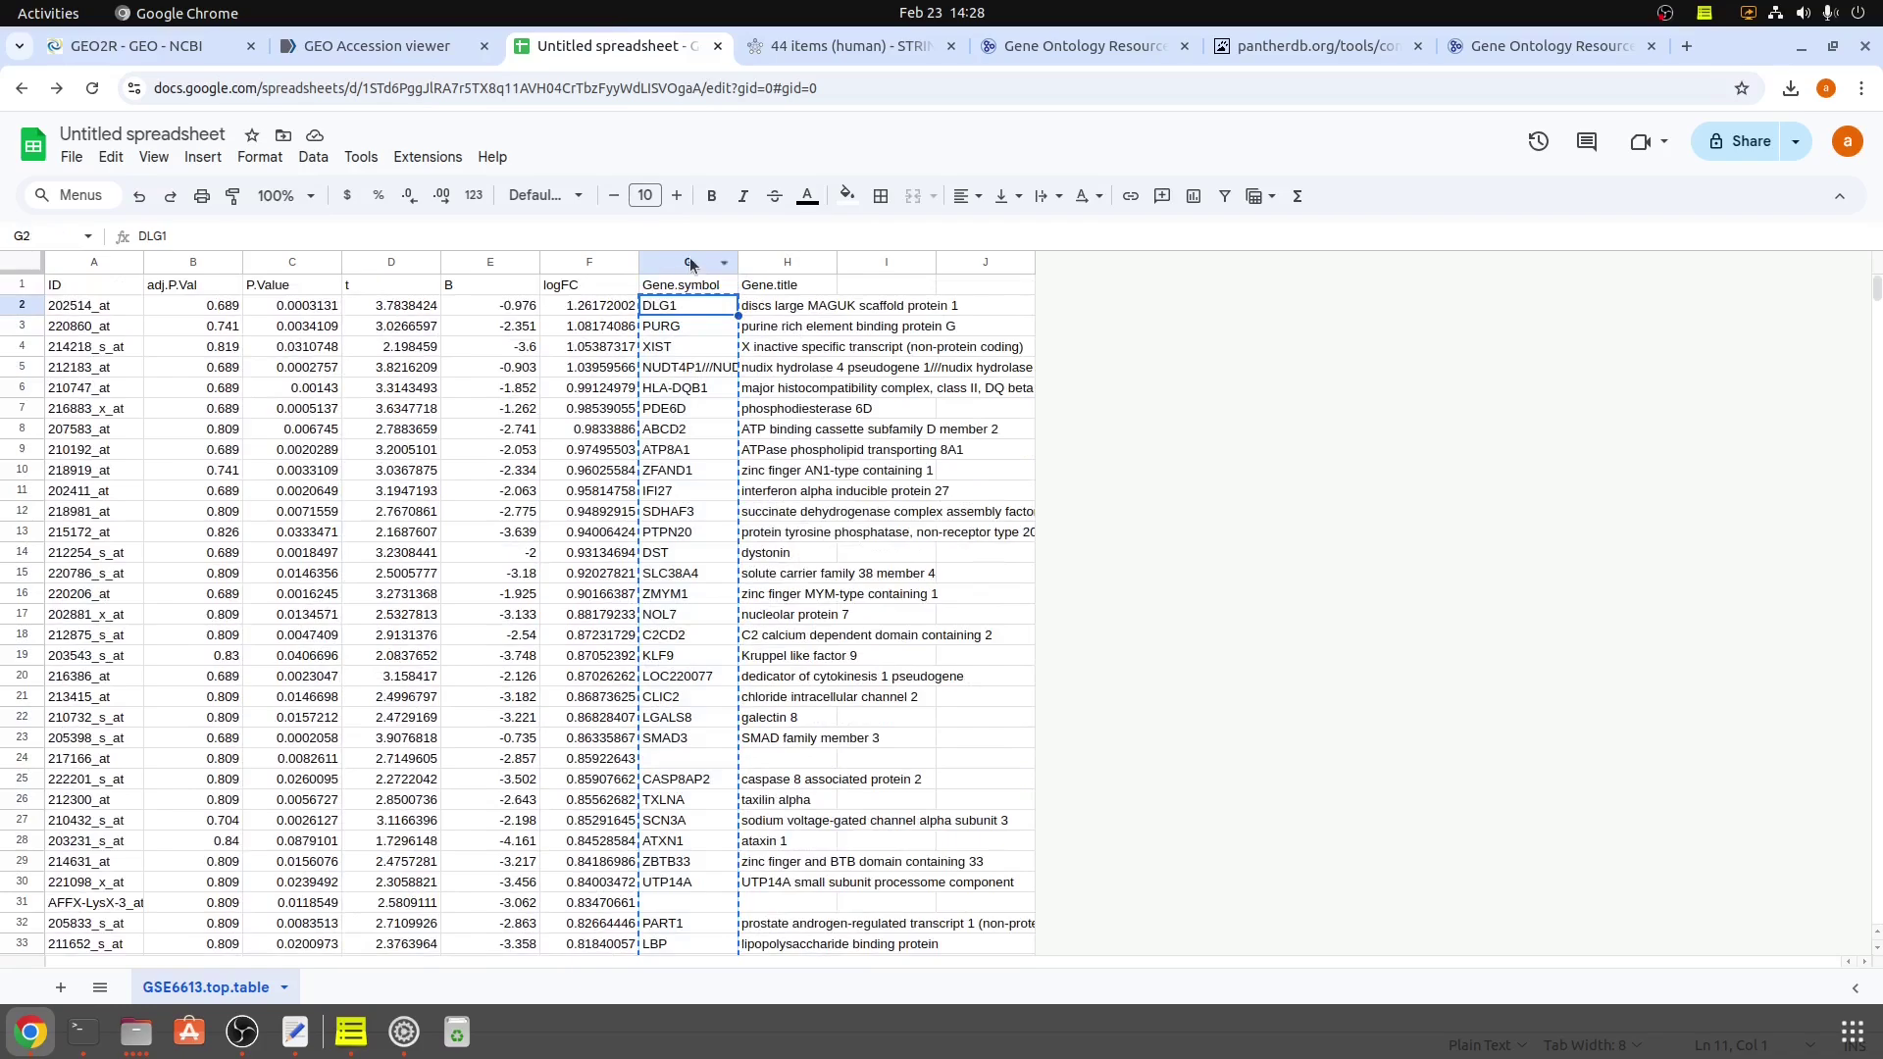
left_click(691, 259)
left_click(682, 304)
key("shift+Down")
key("shift+Down")
key("shift+Down")
key("shift+Down")
key("shift+Down")
key("shift+Down")
key("shift+Down")
key("shift+Down")
key("shift+Down")
key("shift+Down")
key("shift+Down")
key("shift+Down")
key("shift+Down")
key("shift+Down")
key("shift+Down")
key("shift+Down")
key("shift+Down")
key("shift+Down")
key("shift+Down")
key("shift+Down")
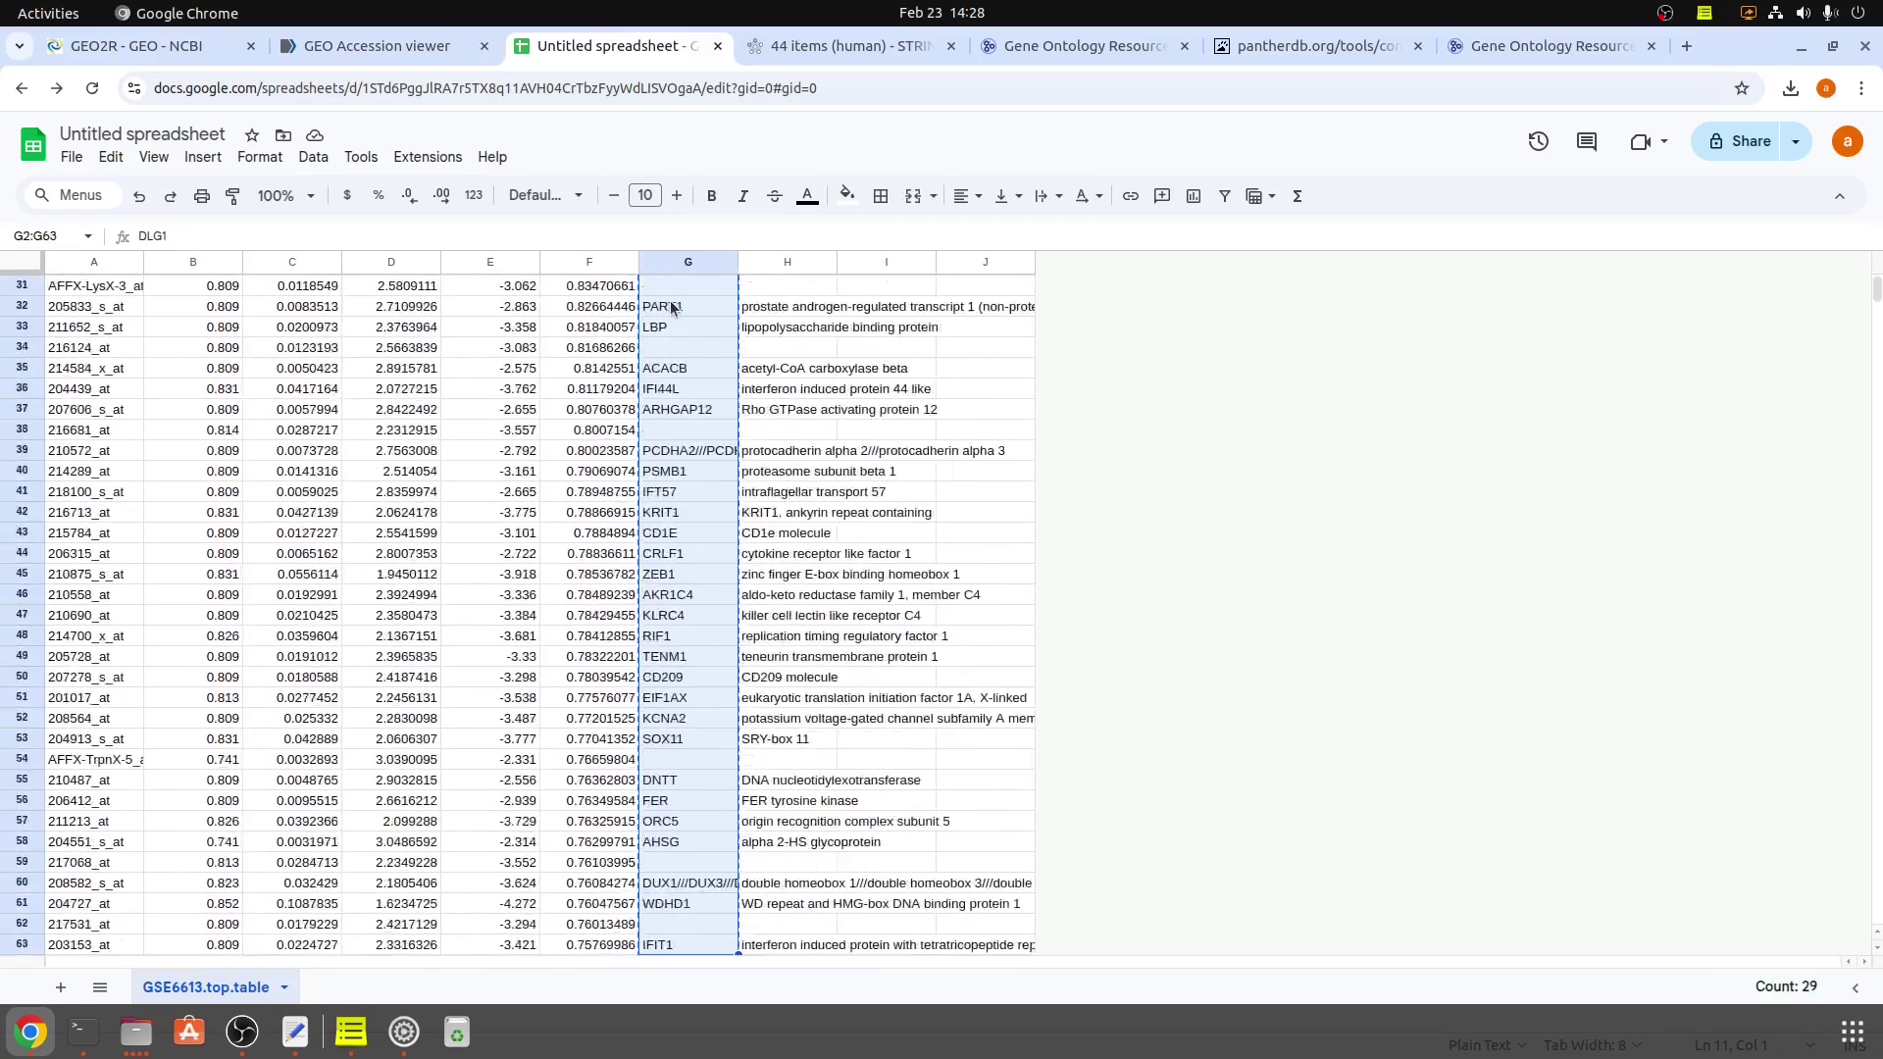
key("shift+Down")
key("shift+Down")
key("shift+Down")
key("shift+Down")
key("shift+Down")
key("shift+Down")
key("shift+Down")
key("shift+Down")
key("shift+Down")
key("shift+Down")
key("shift+Down")
key("shift+Down")
key("shift+Down")
key("shift+Down")
key("shift+Down")
key("shift+Down")
key("shift+Down")
key("shift+Down")
key("shift+Down")
key("shift+Down")
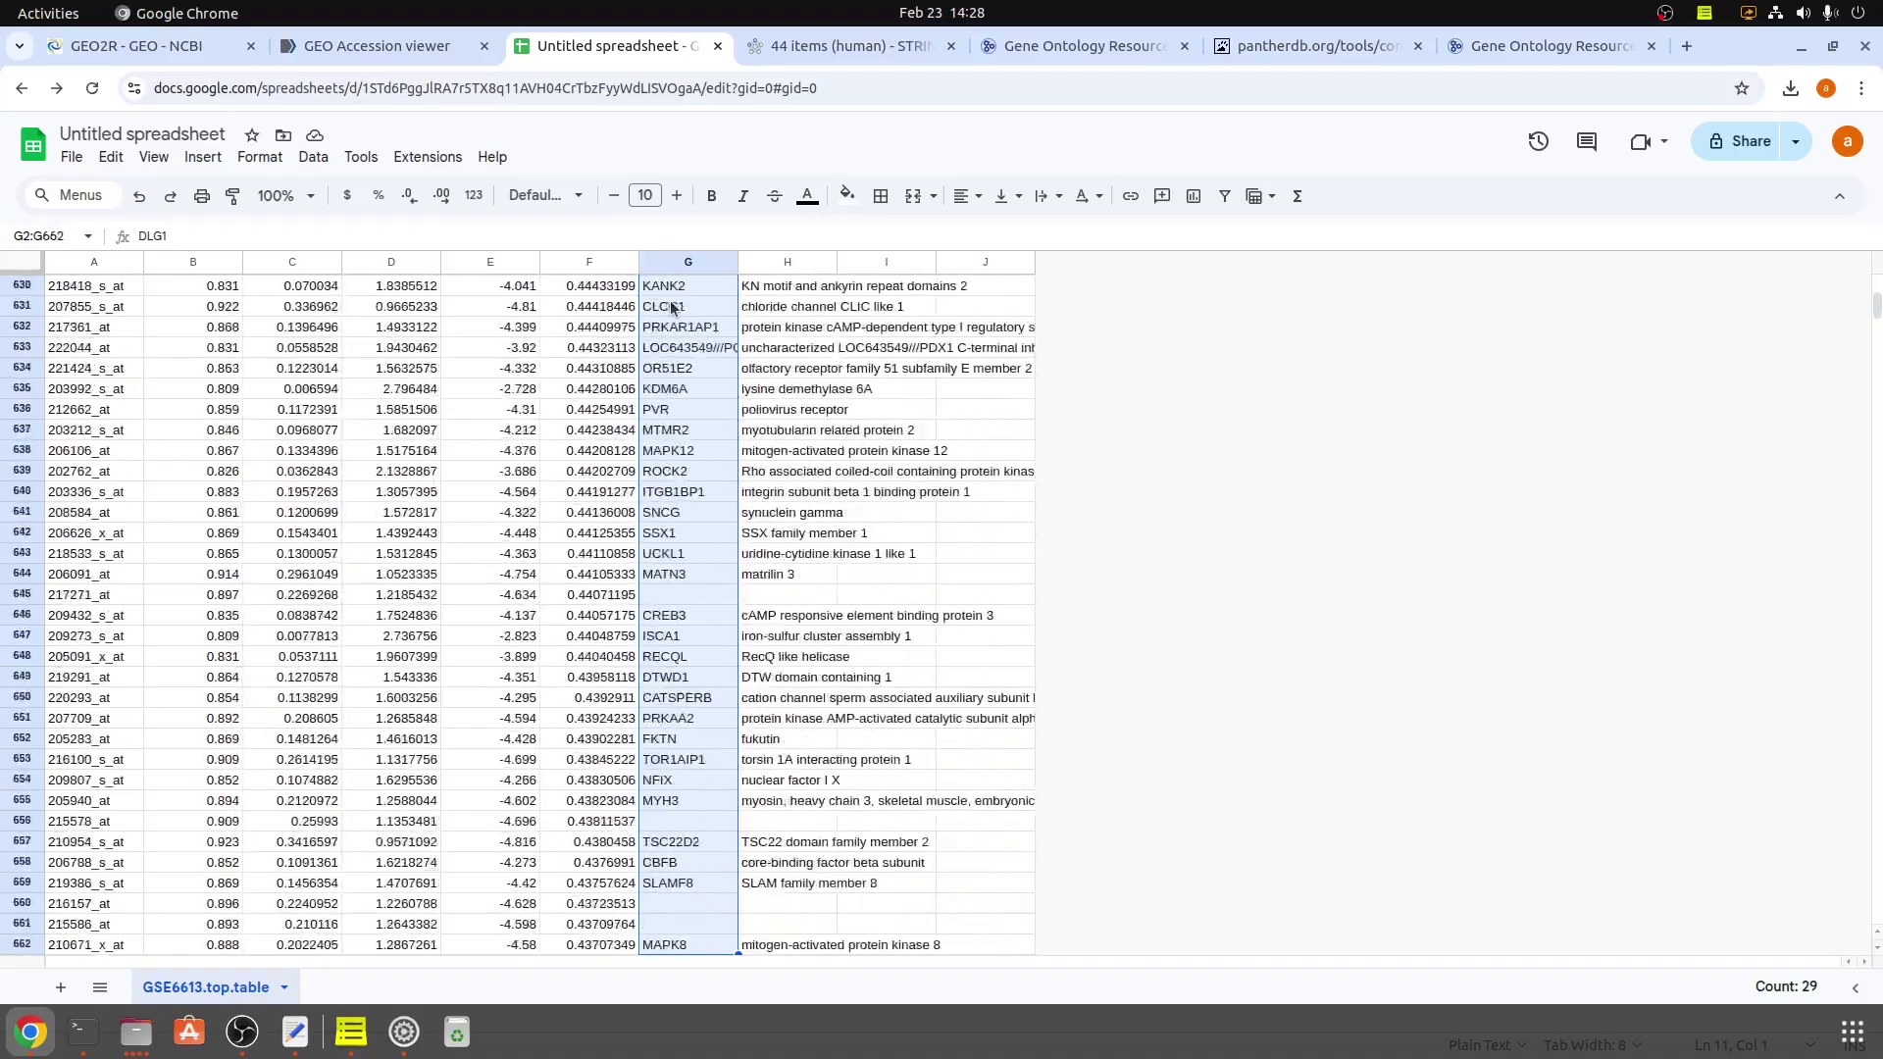
key("shift+Down")
key("shift+Down")
key("shift+Down")
key("shift+Down")
key("shift+Down")
key("shift+Down")
key("shift+Down")
key("shift+Down")
key("shift+Down")
key("shift+Down")
key("shift+Down")
key("shift+Down")
key("shift+Down")
key("shift+Down")
key("shift+Down")
key("shift+Down")
key("shift+Down")
key("shift+Down")
key("shift+Down")
key("shift+Down")
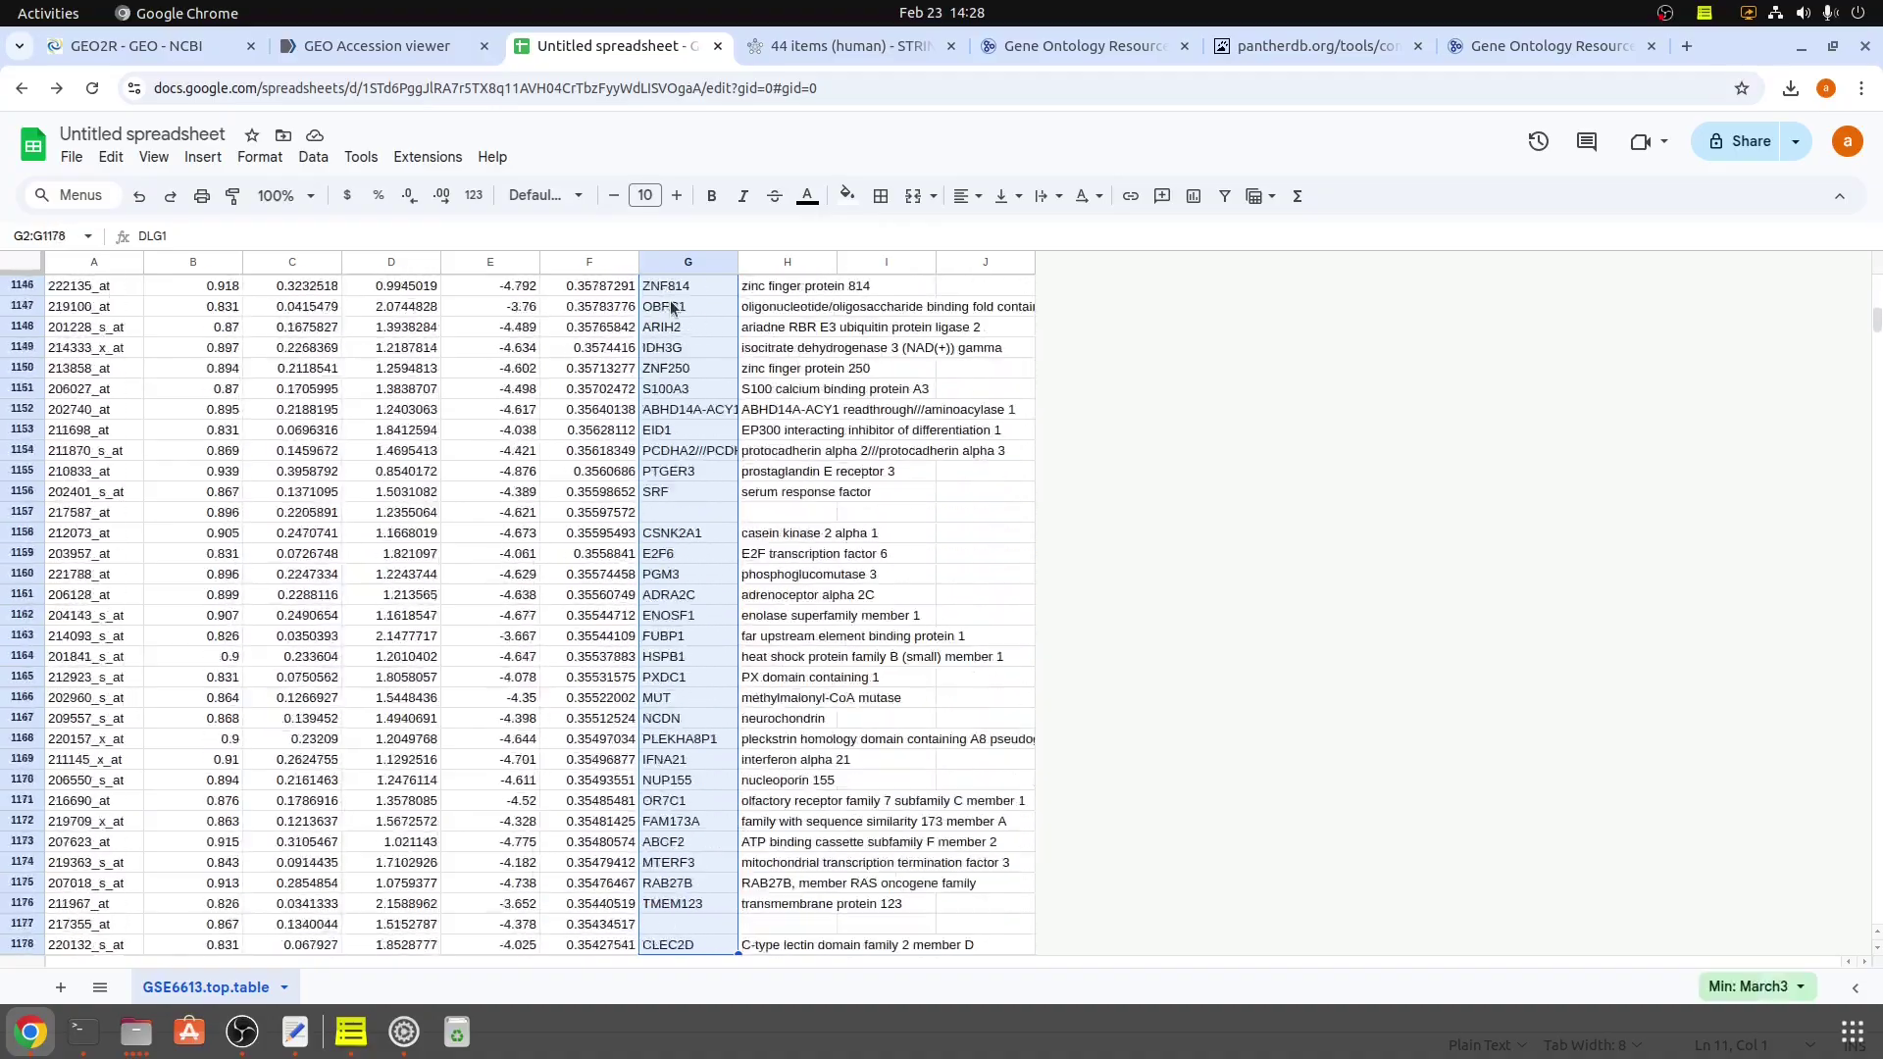
key("shift+Down")
key("shift+Down")
key("shift+Down")
key("shift+Down")
key("shift+Down")
key("shift+Down")
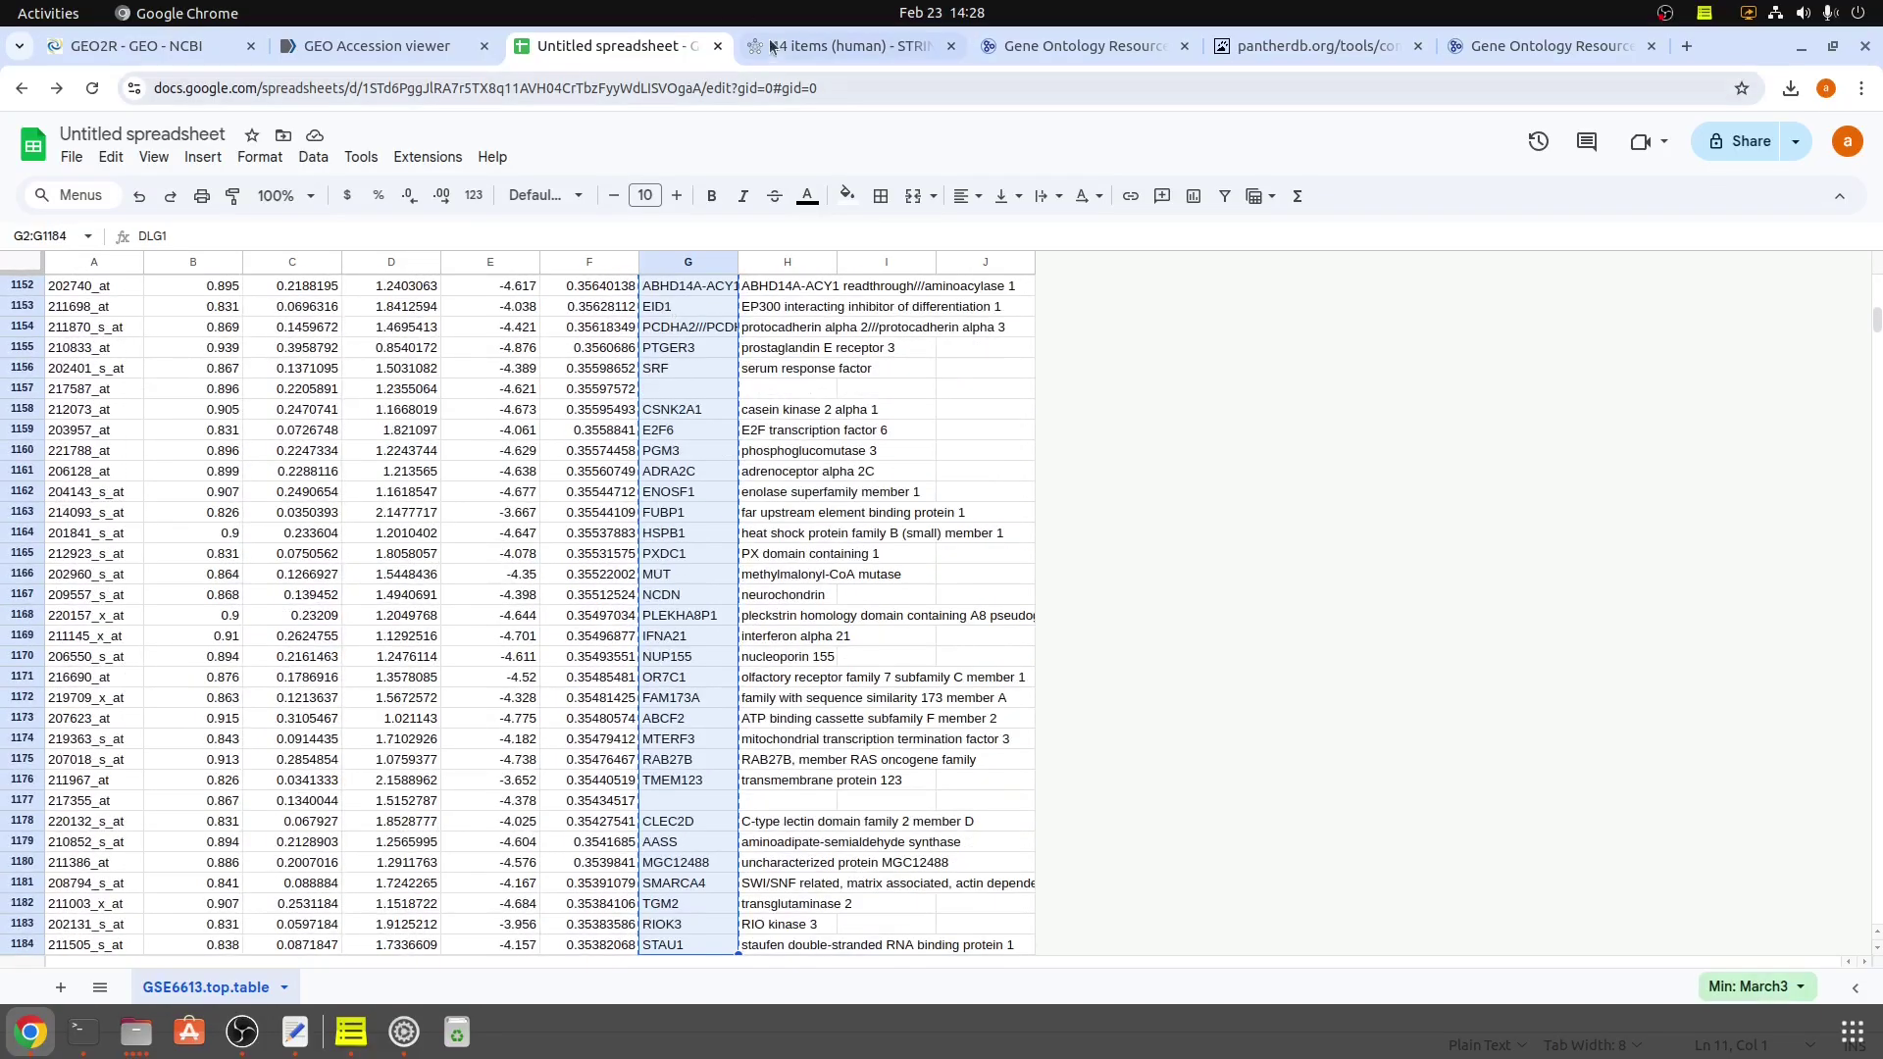
Replace the gene list in GO Enrichment Analysis with the copied symbols and launch it for biological process in Homo sapiens.
left_click(1083, 46)
left_click(1364, 463)
key("ctrl+a")
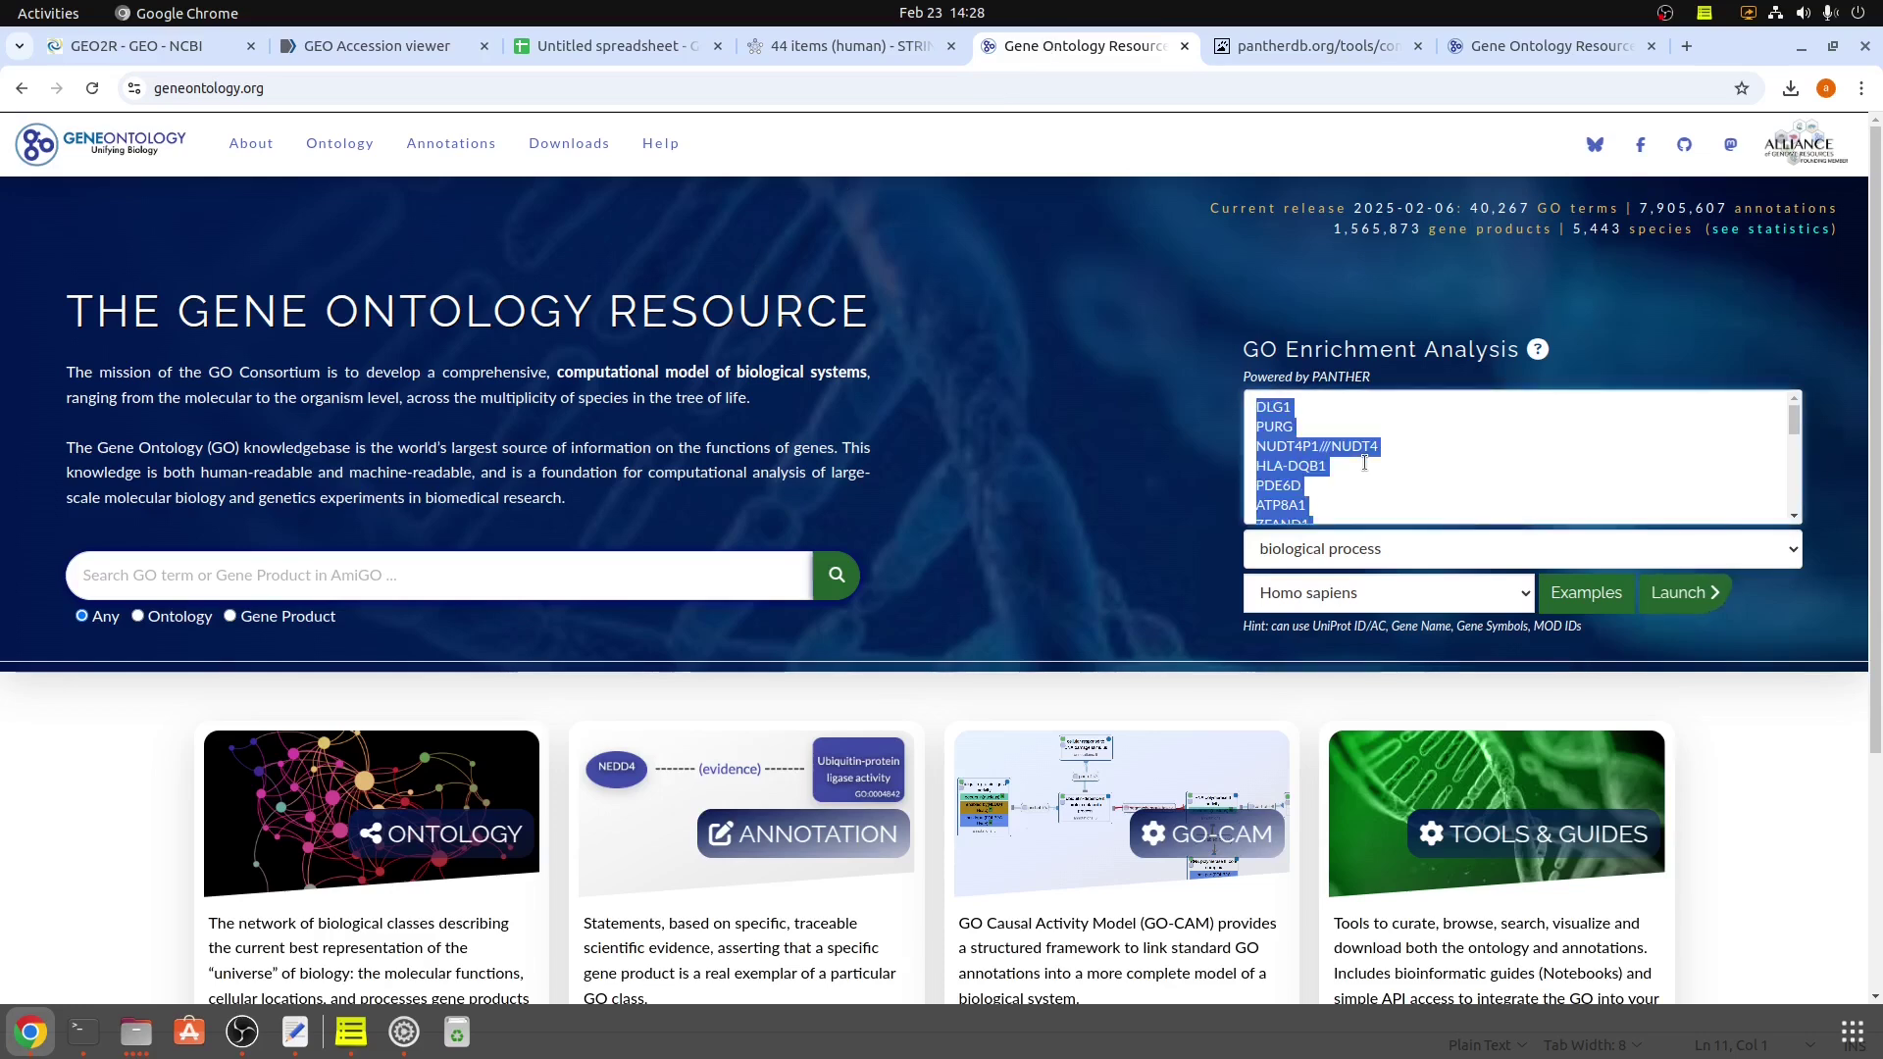
key("BackSpace")
key("ctrl+v")
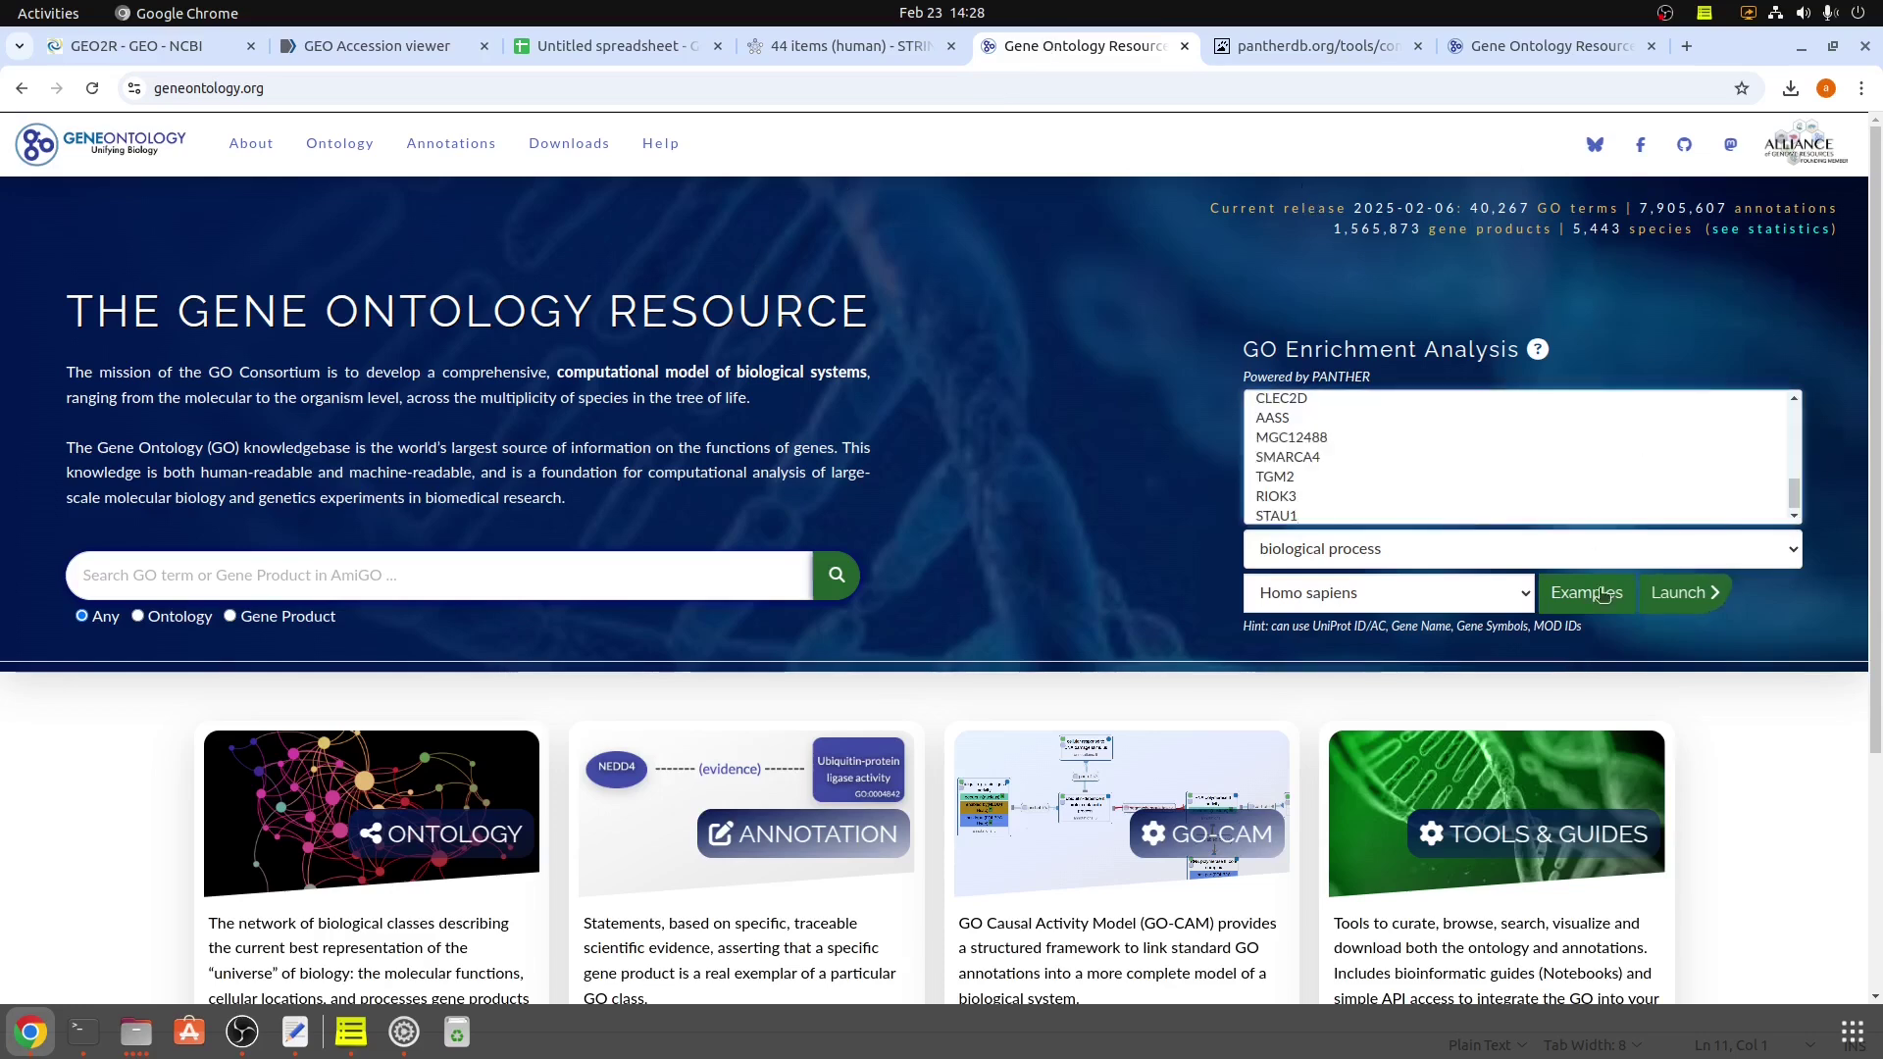
left_click(1679, 596)
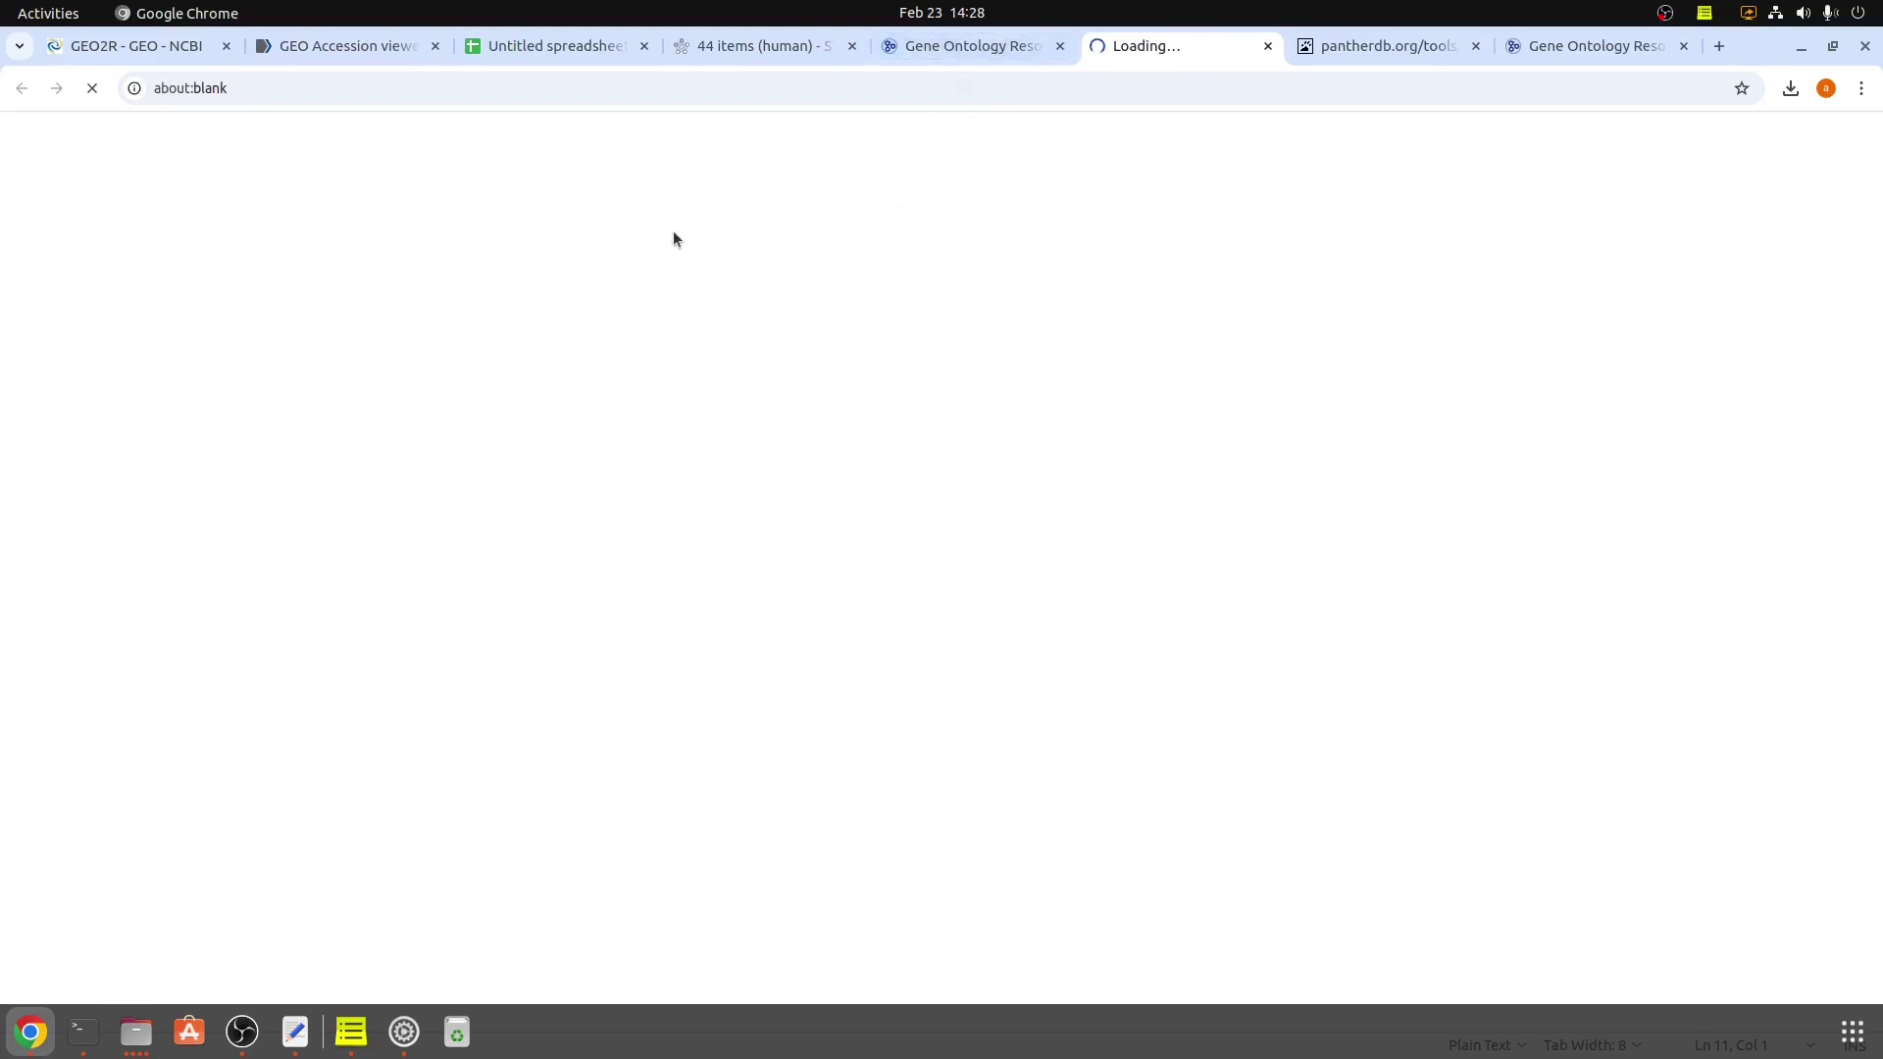
Launch the pending GO biological process complete test on the earlier PANTHER page, and review the biological process results on the newly opened one.
left_click(1372, 47)
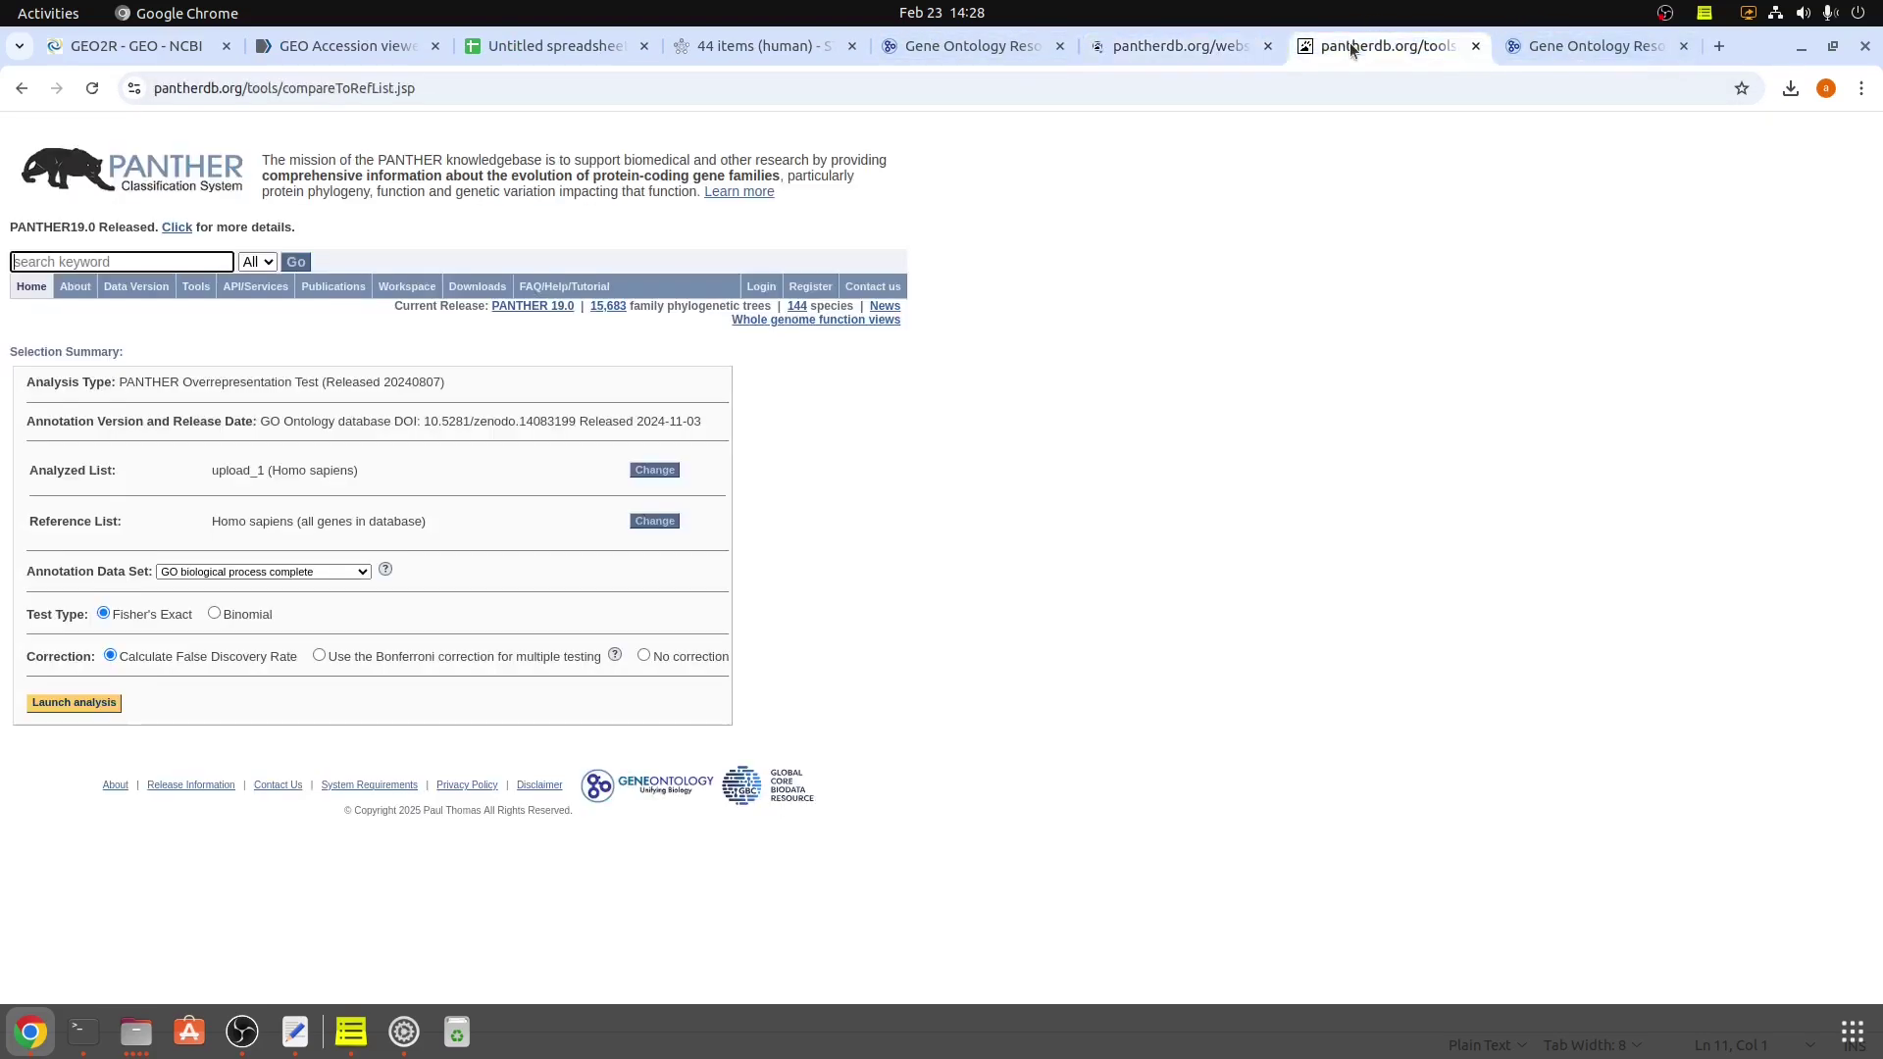
left_click(86, 712)
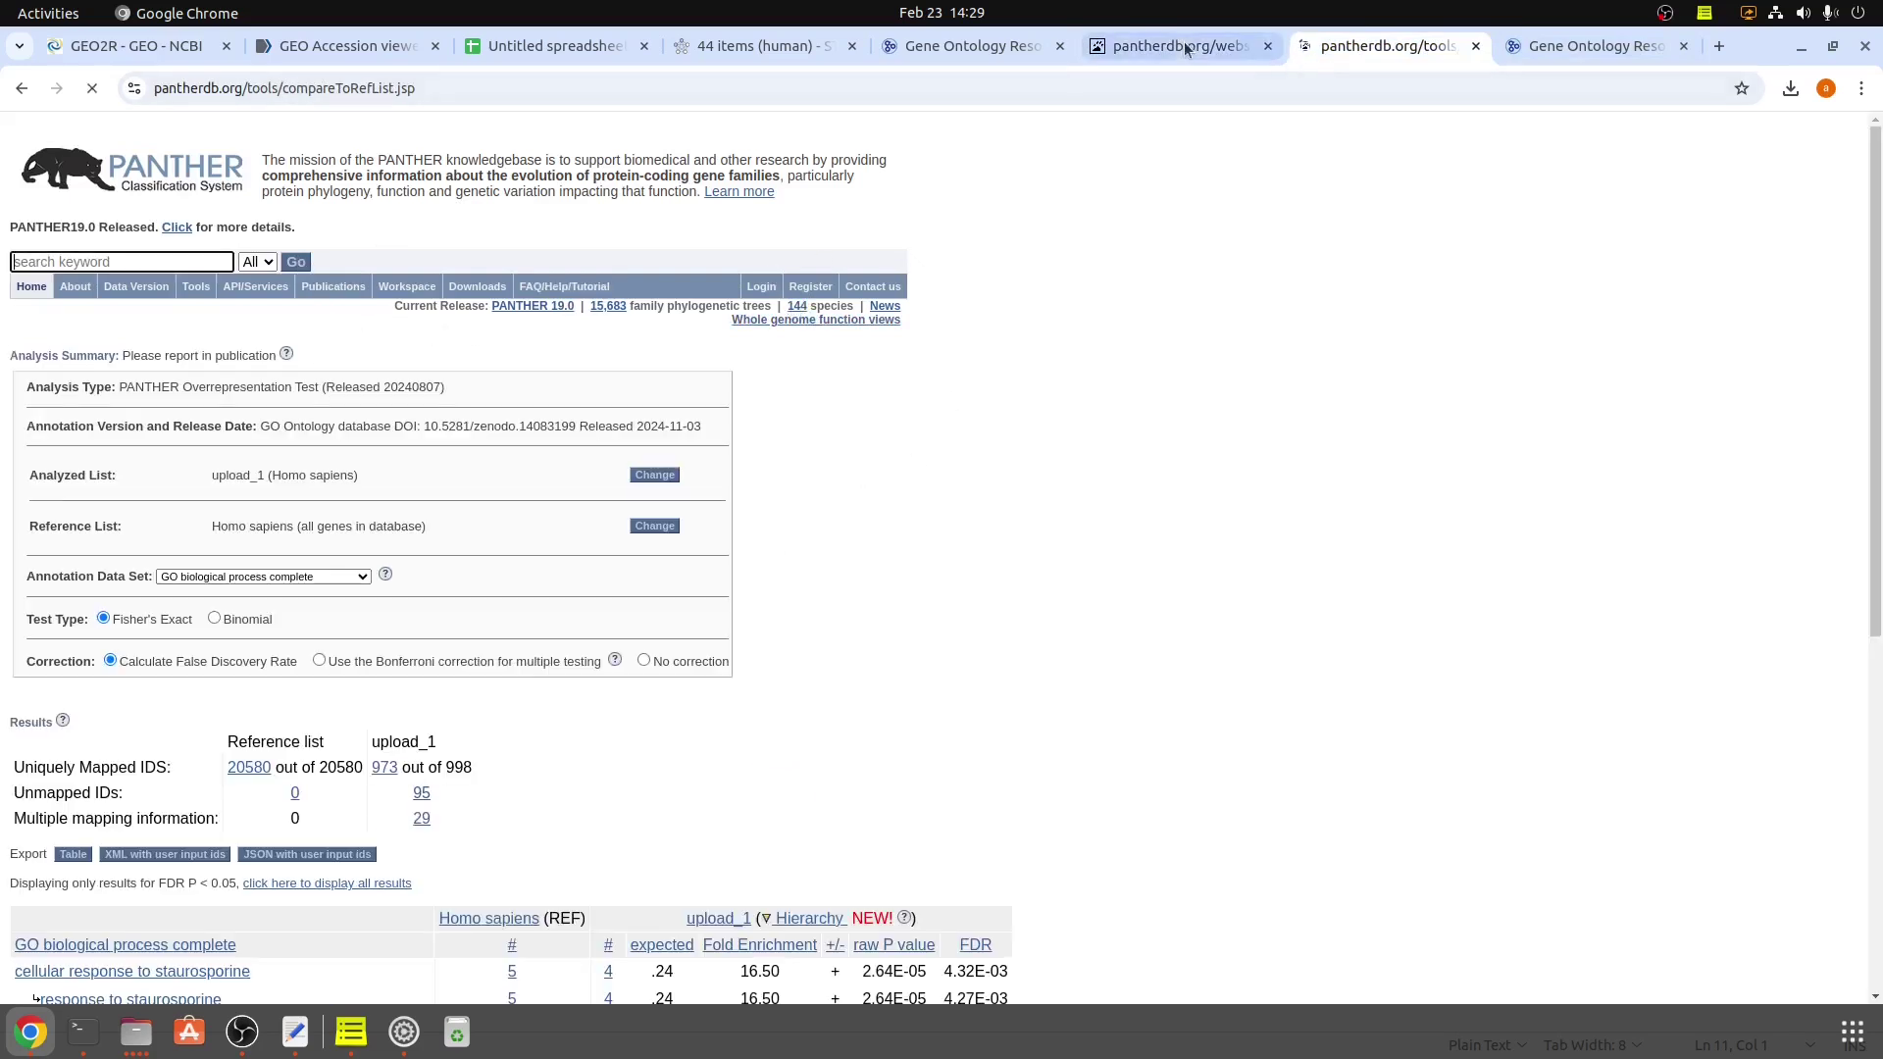
left_click(1092, 54)
scroll(392, 451, "down", 9)
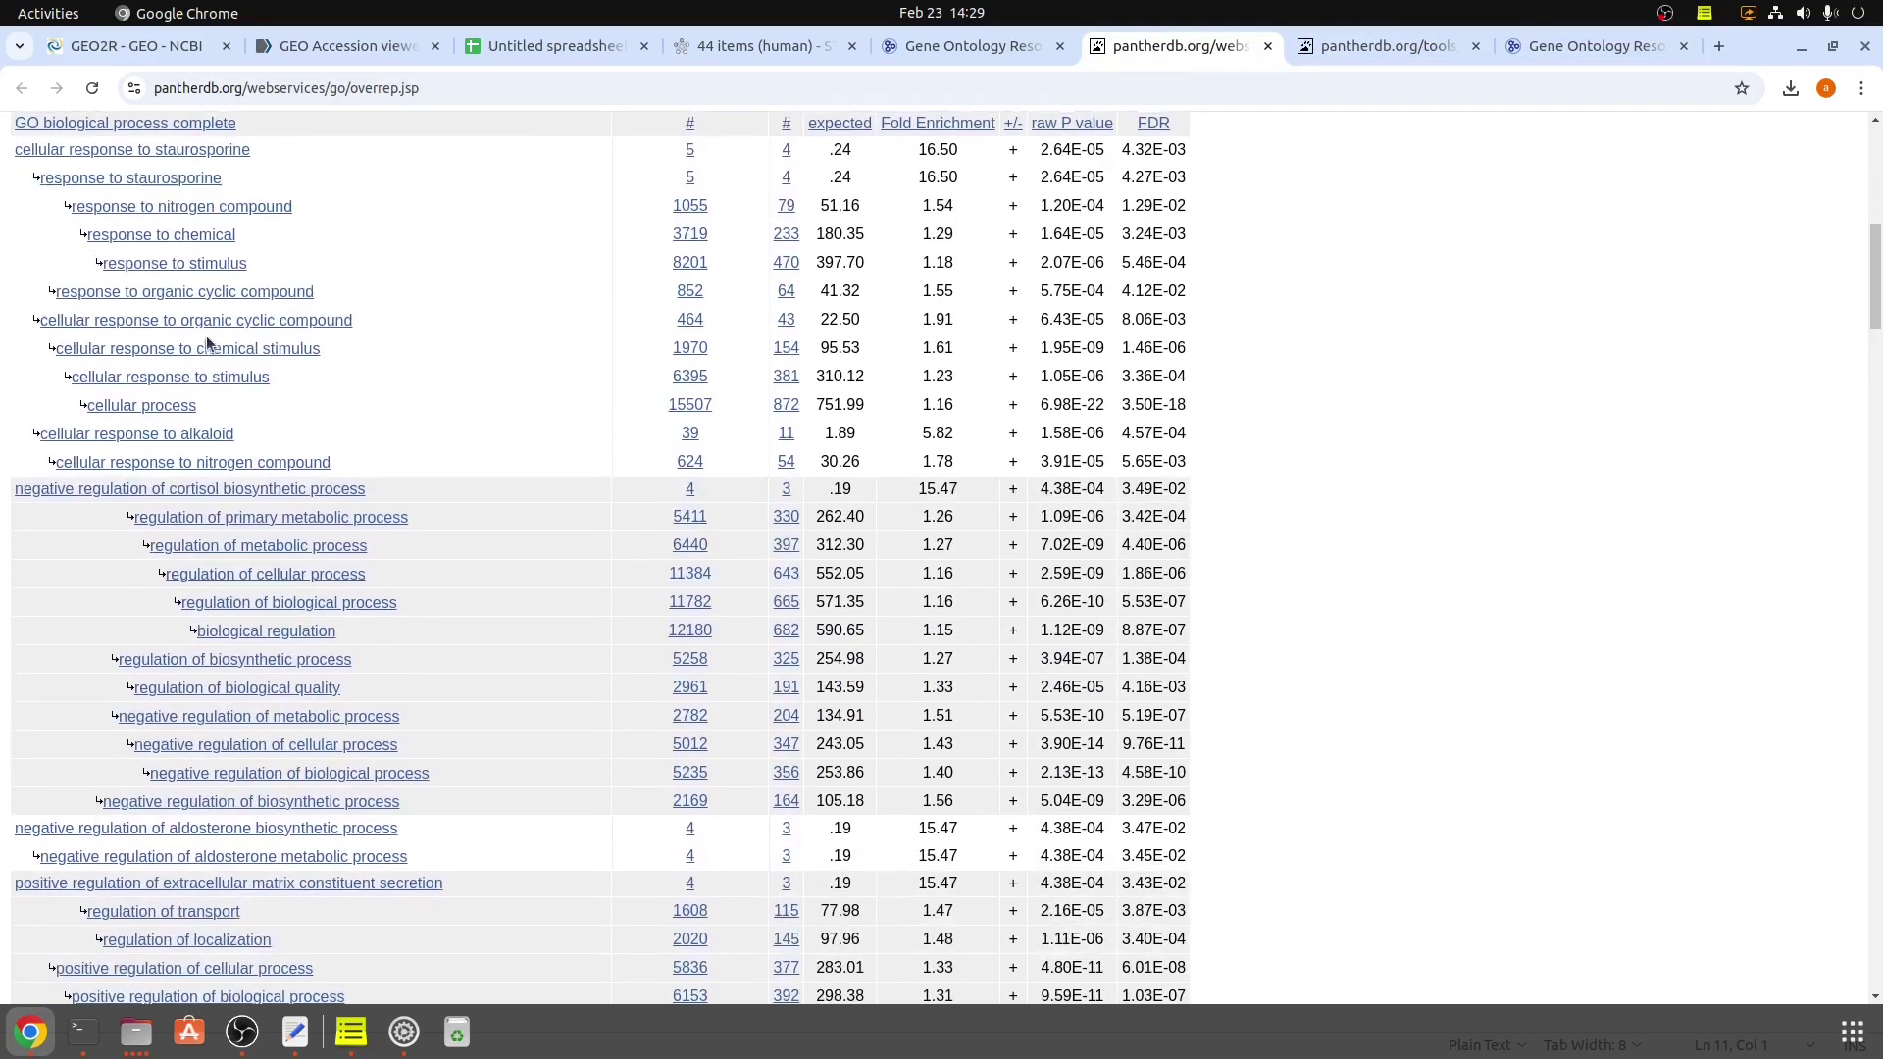
scroll(206, 335, "up", 3)
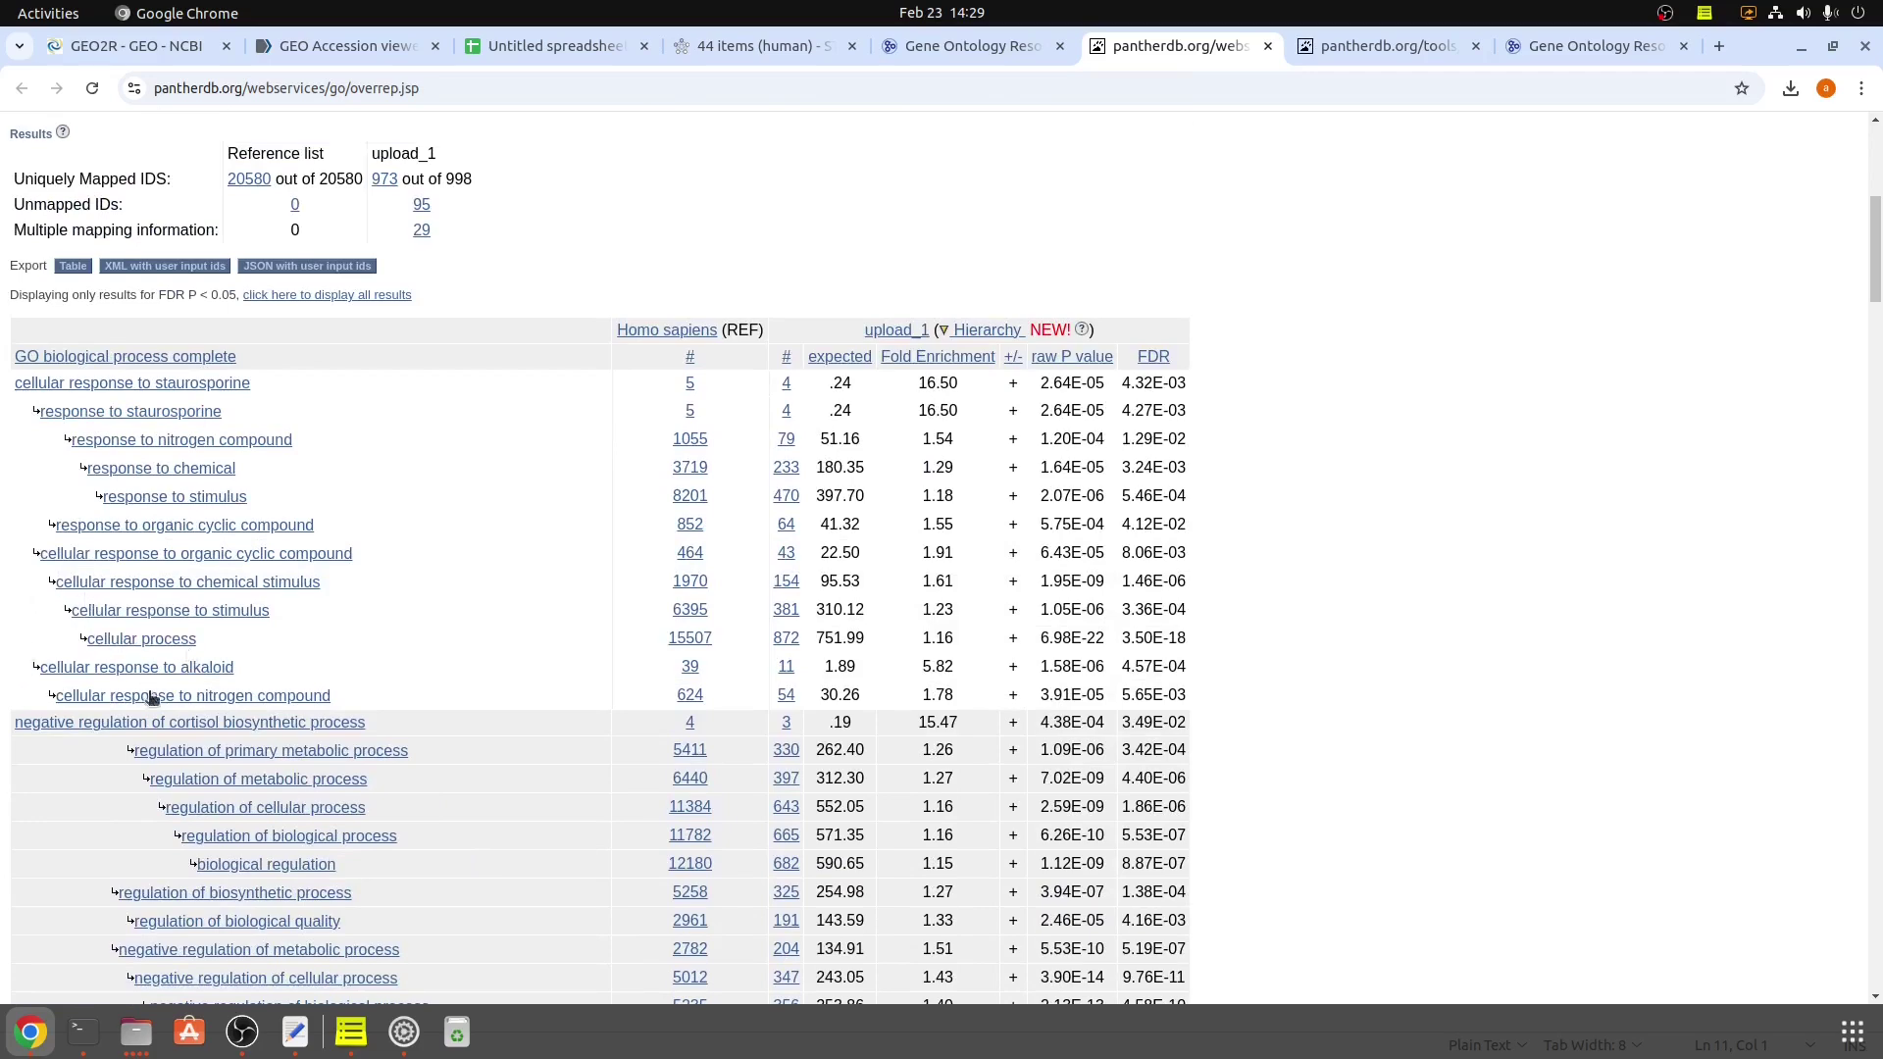
Rerun the overrepresentation test on the new gene list with PANTHER Pathways as the annotation data set.
scroll(230, 669, "up", 6)
left_click(300, 576)
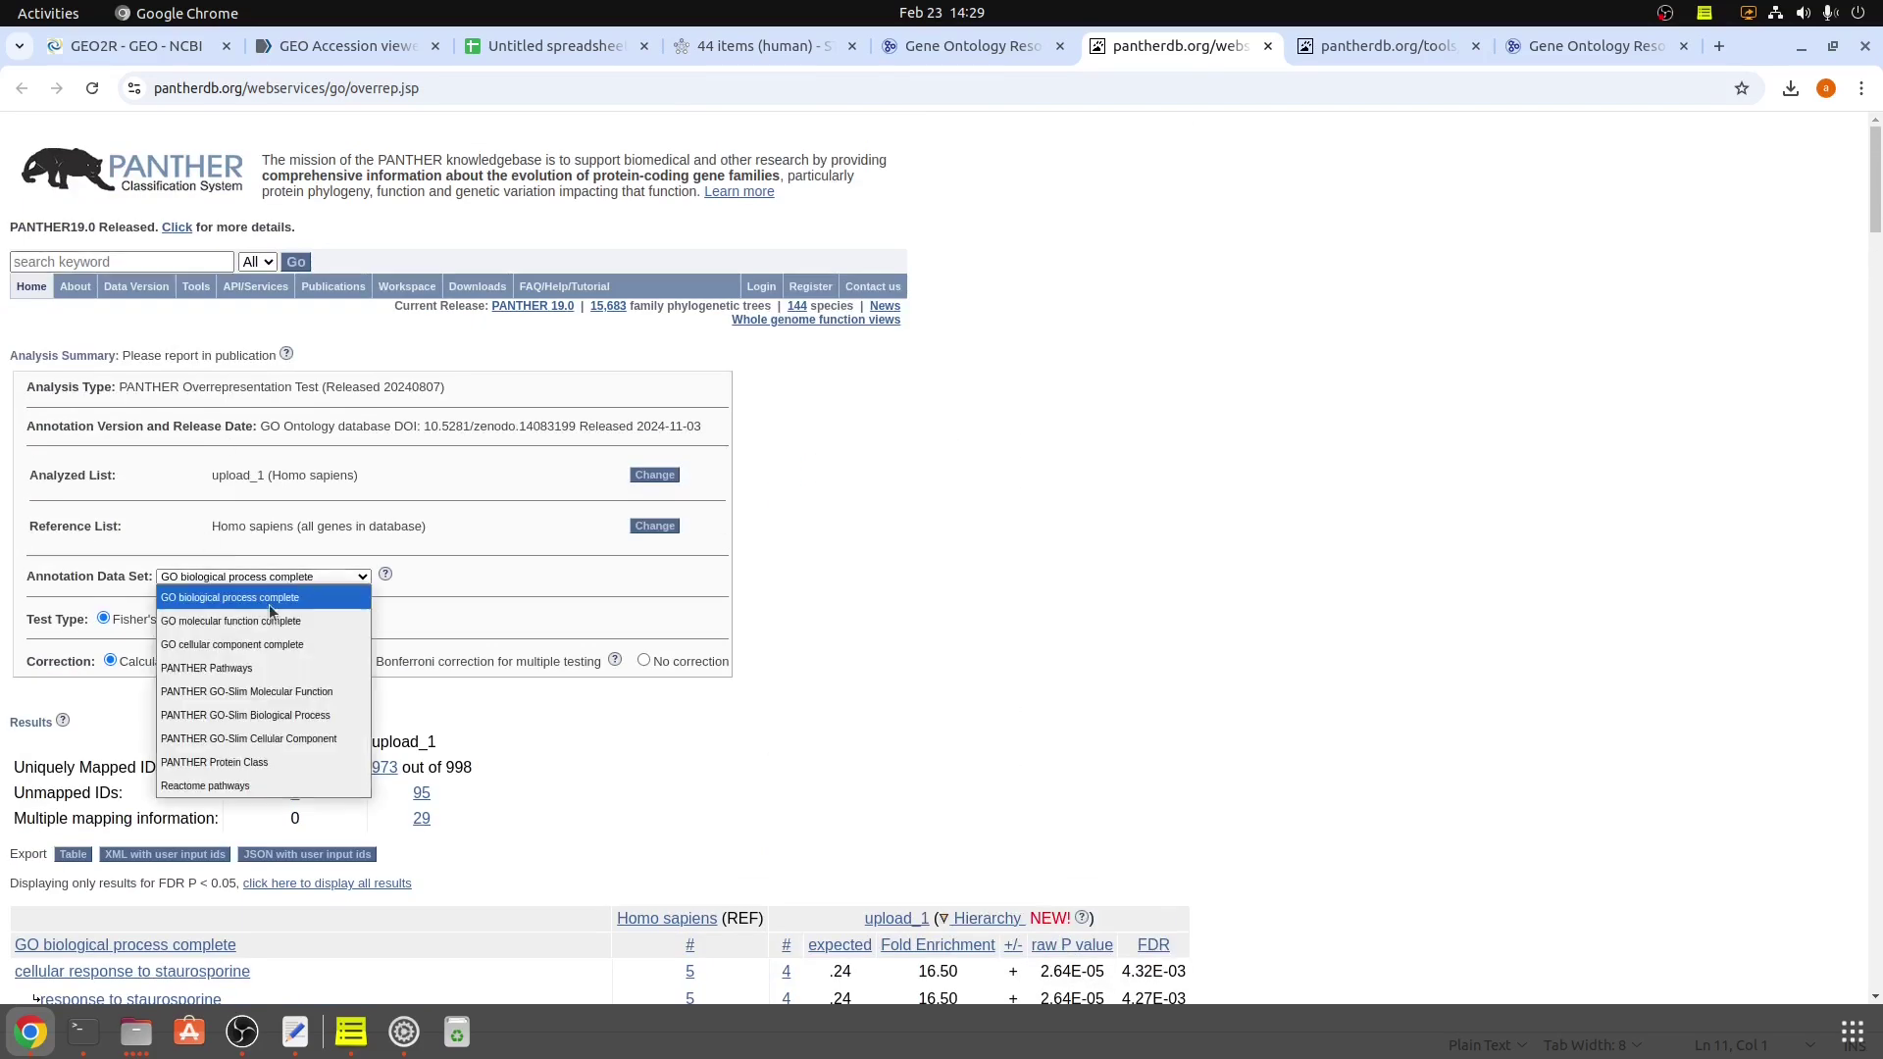
left_click(235, 671)
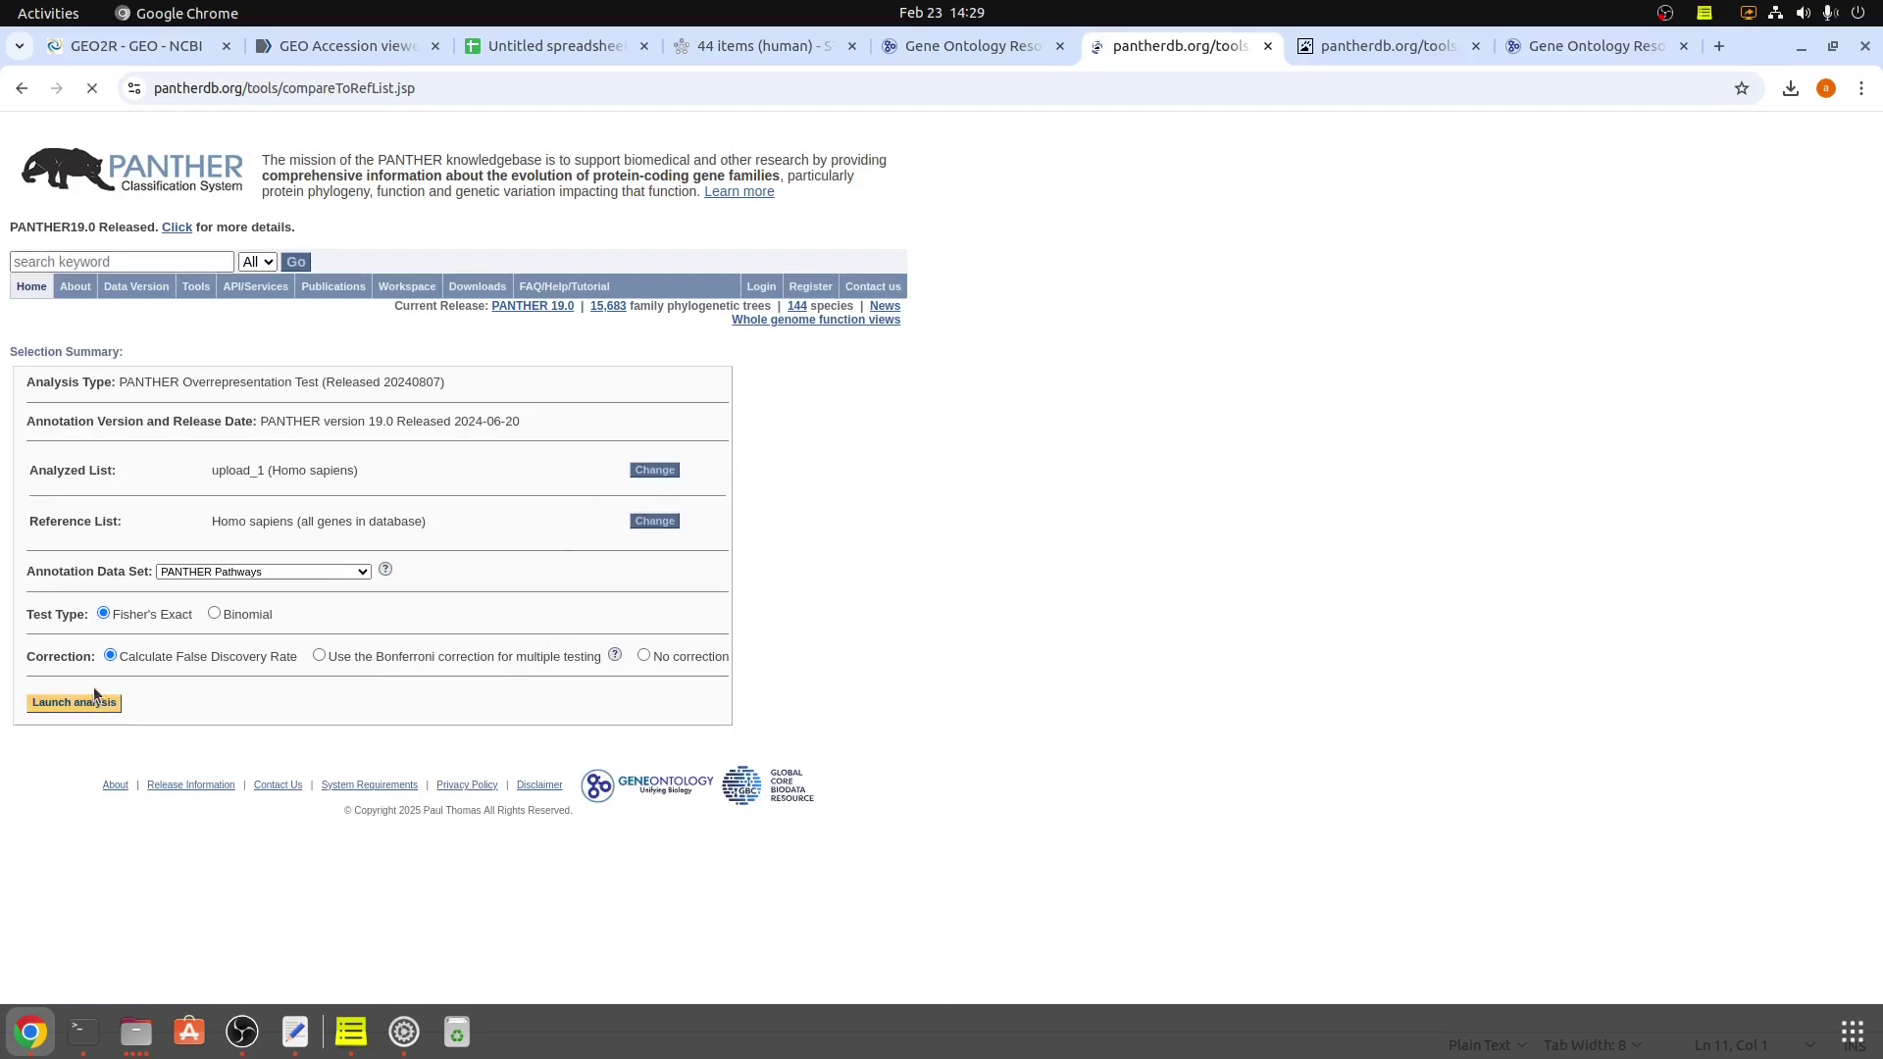
scroll(344, 634, "down", 4)
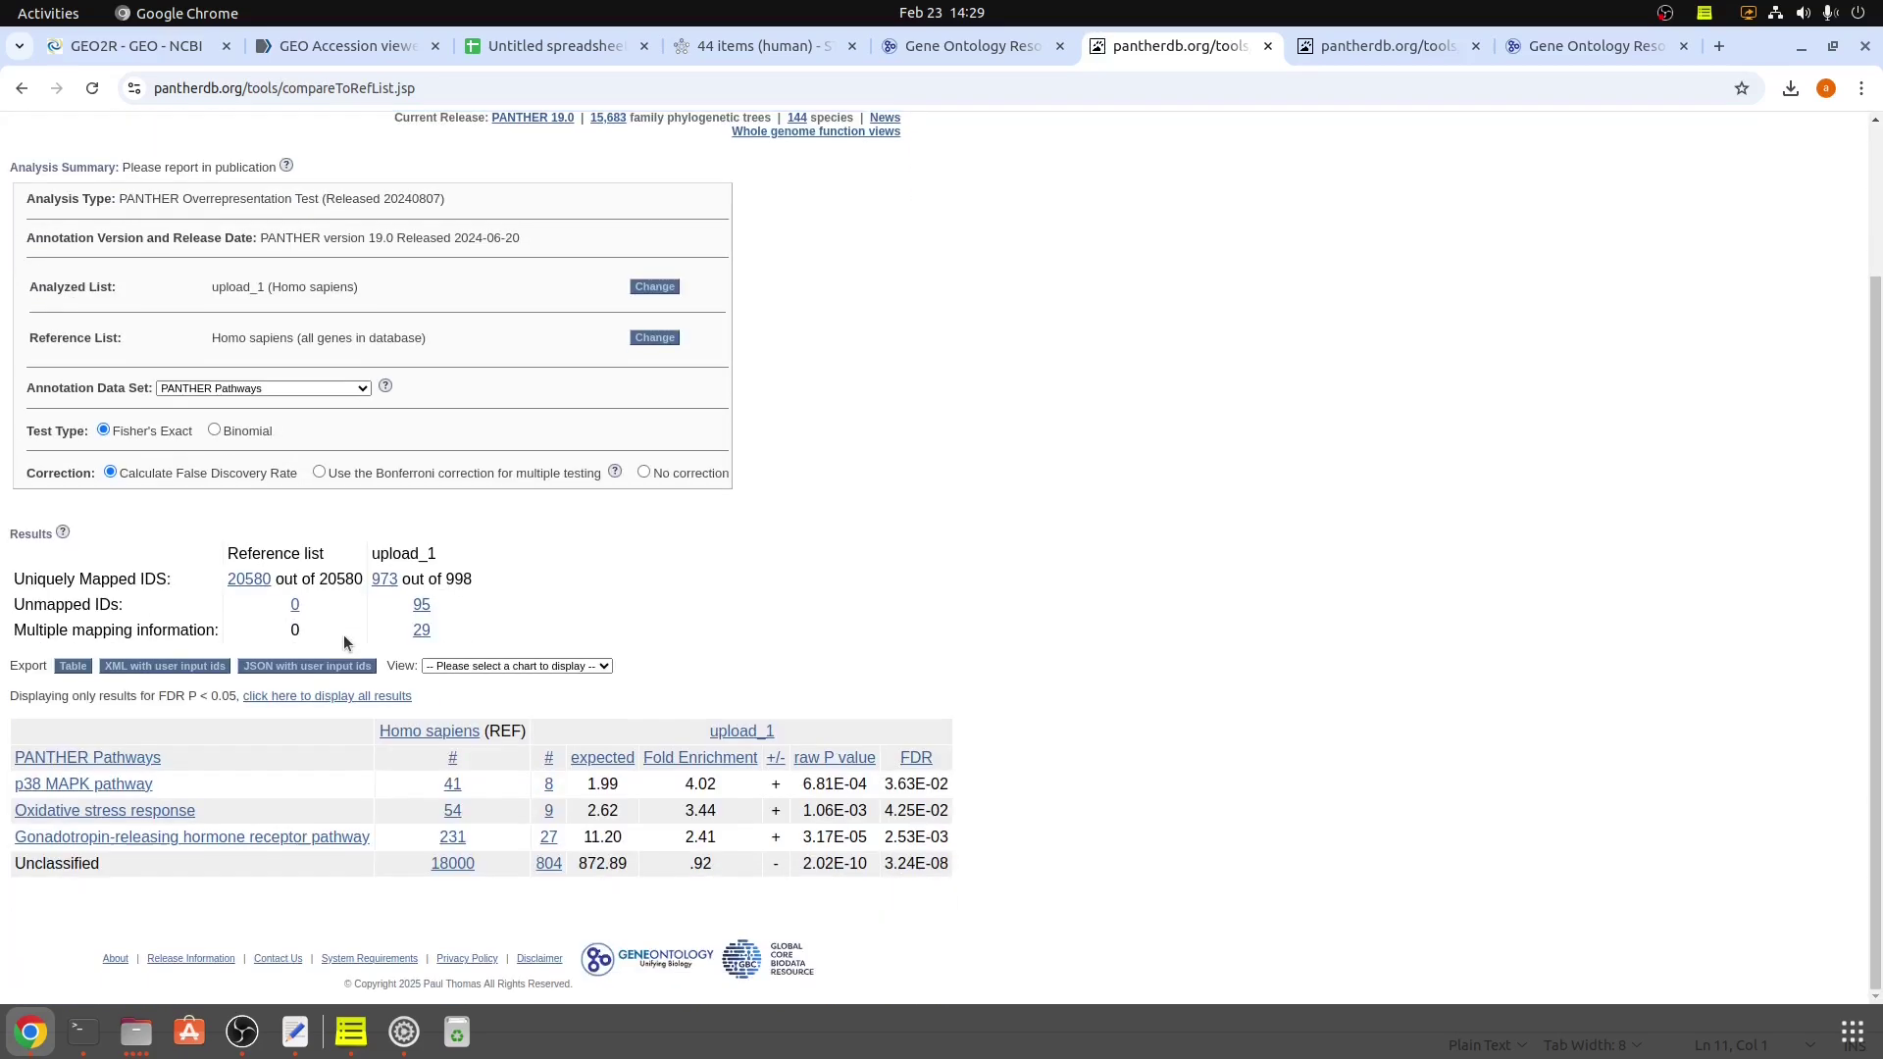
Examine the p38 MAPK pathway's full diagram and its description, and close the pathway window.
left_click(119, 785)
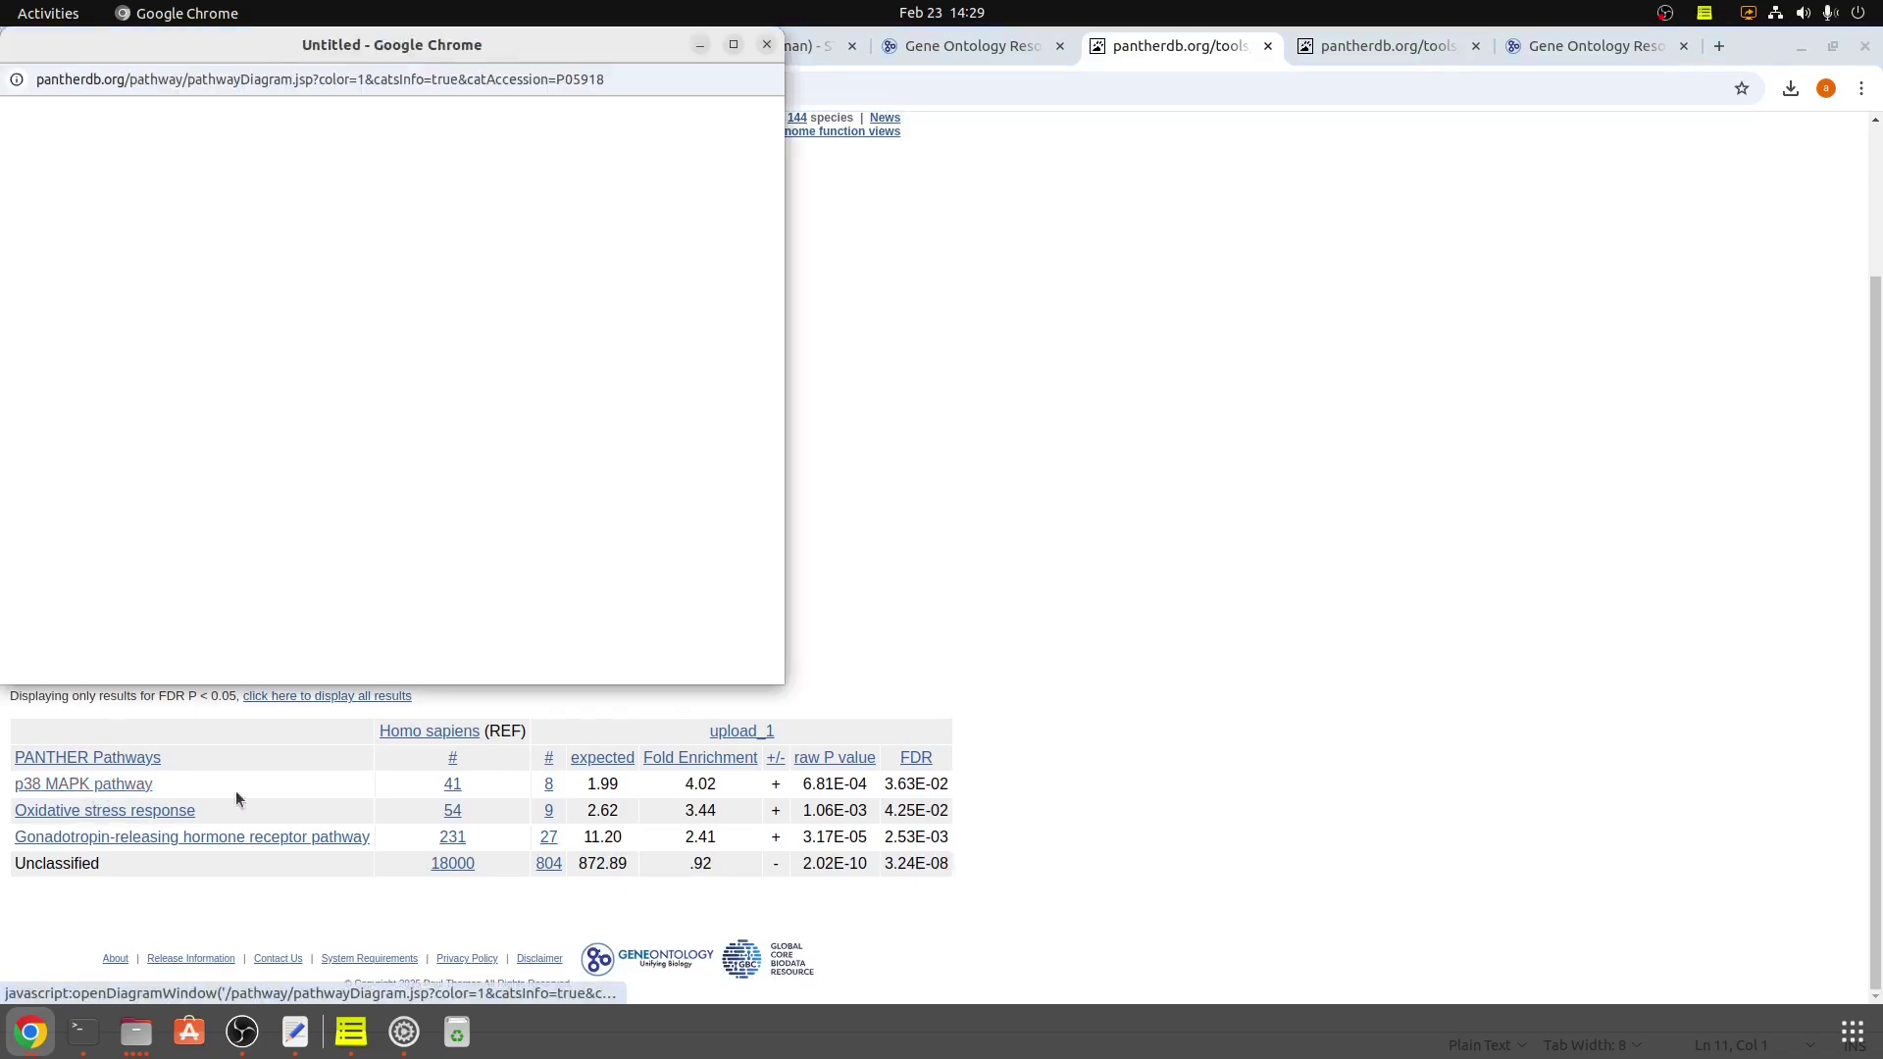
double_click(721, 55)
scroll(778, 450, "down", 5)
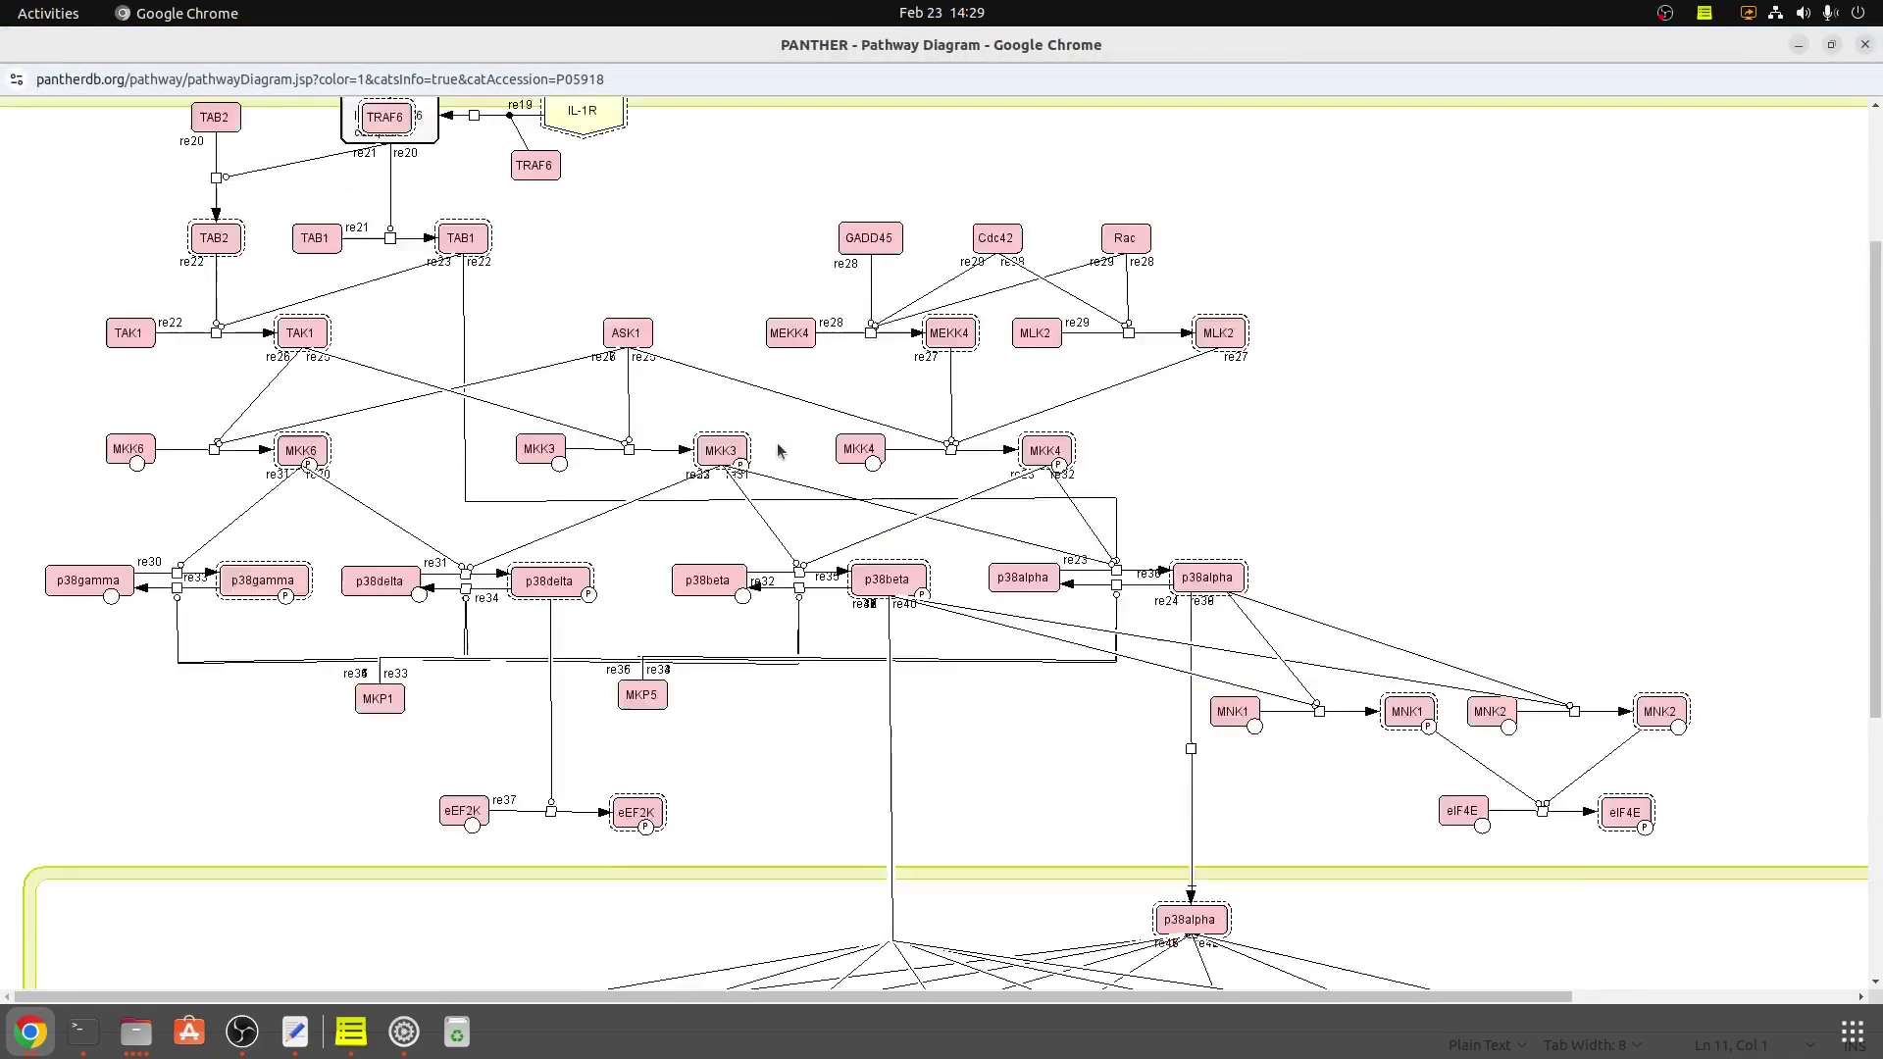
scroll(778, 450, "up", 3)
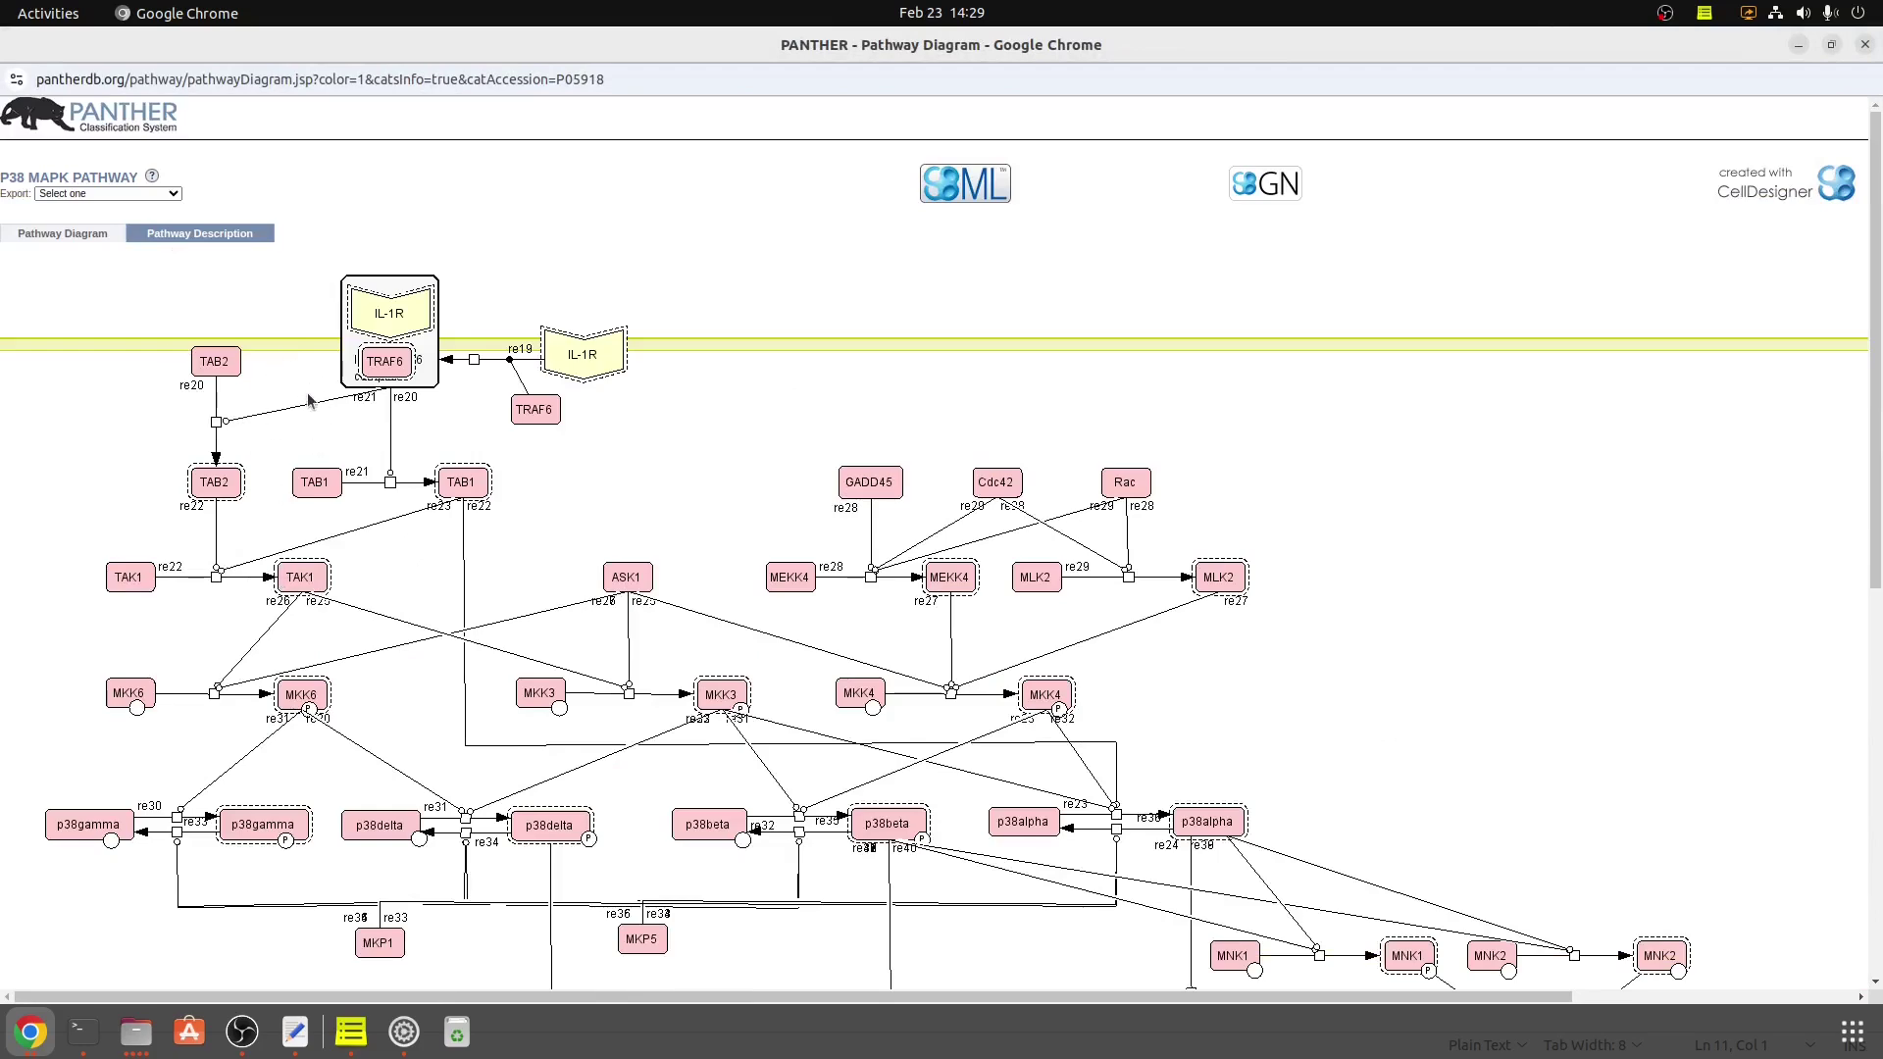
scroll(314, 407, "down", 10)
scroll(343, 456, "up", 10)
left_click(173, 233)
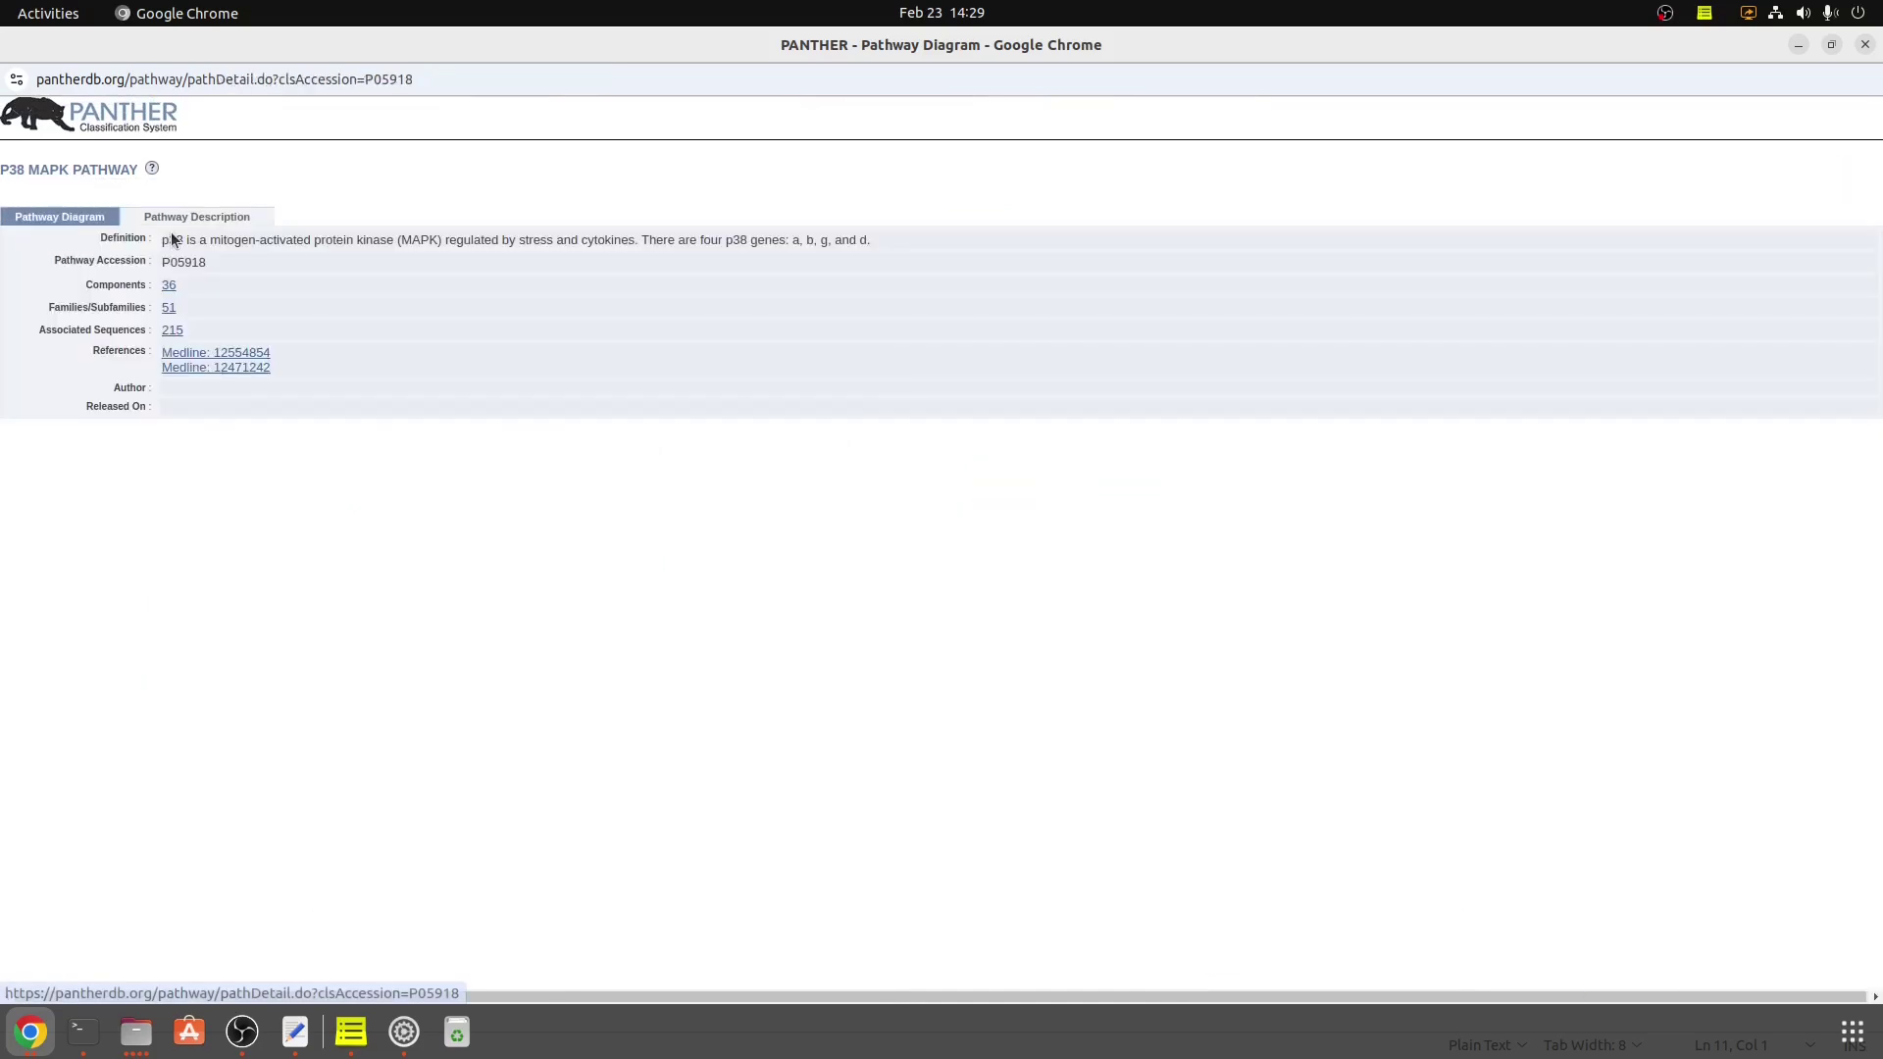
left_click(1866, 45)
Change the annotation data set to Reactome pathways, launch the analysis and view the enriched pathways.
left_click(251, 390)
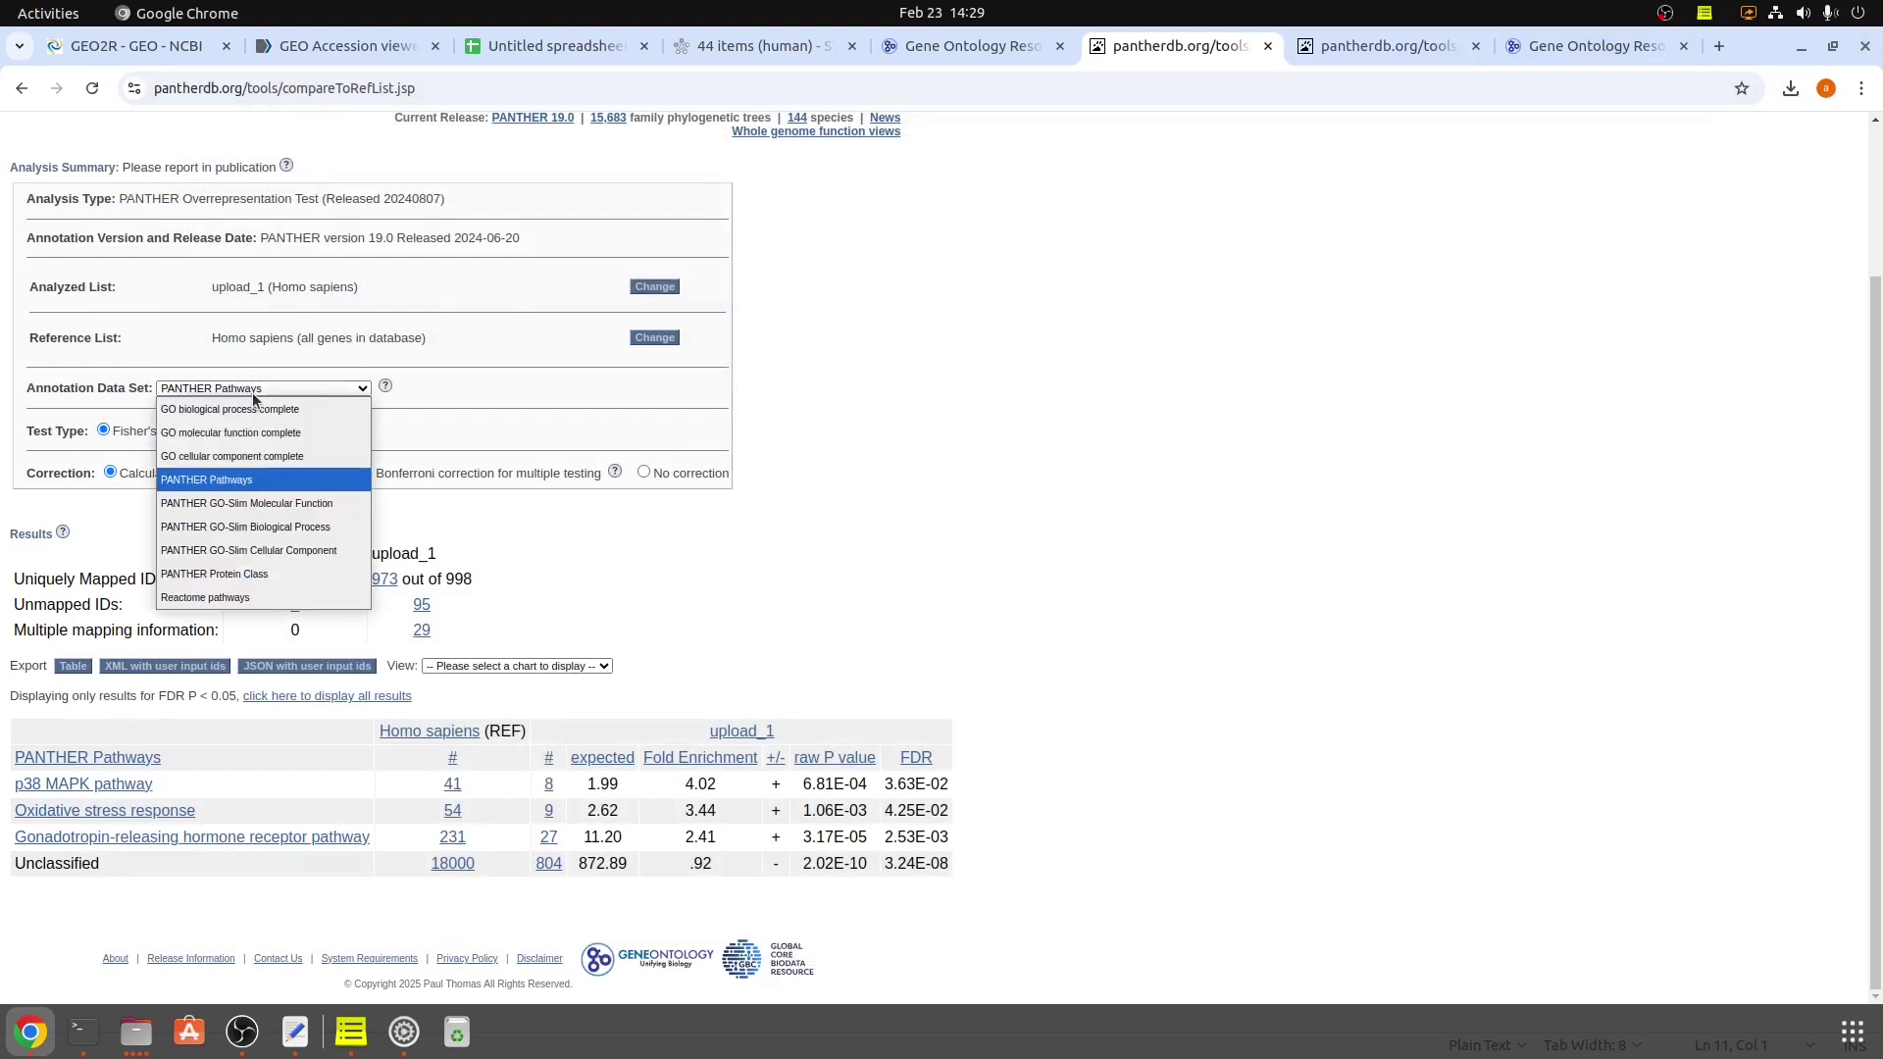
left_click(207, 598)
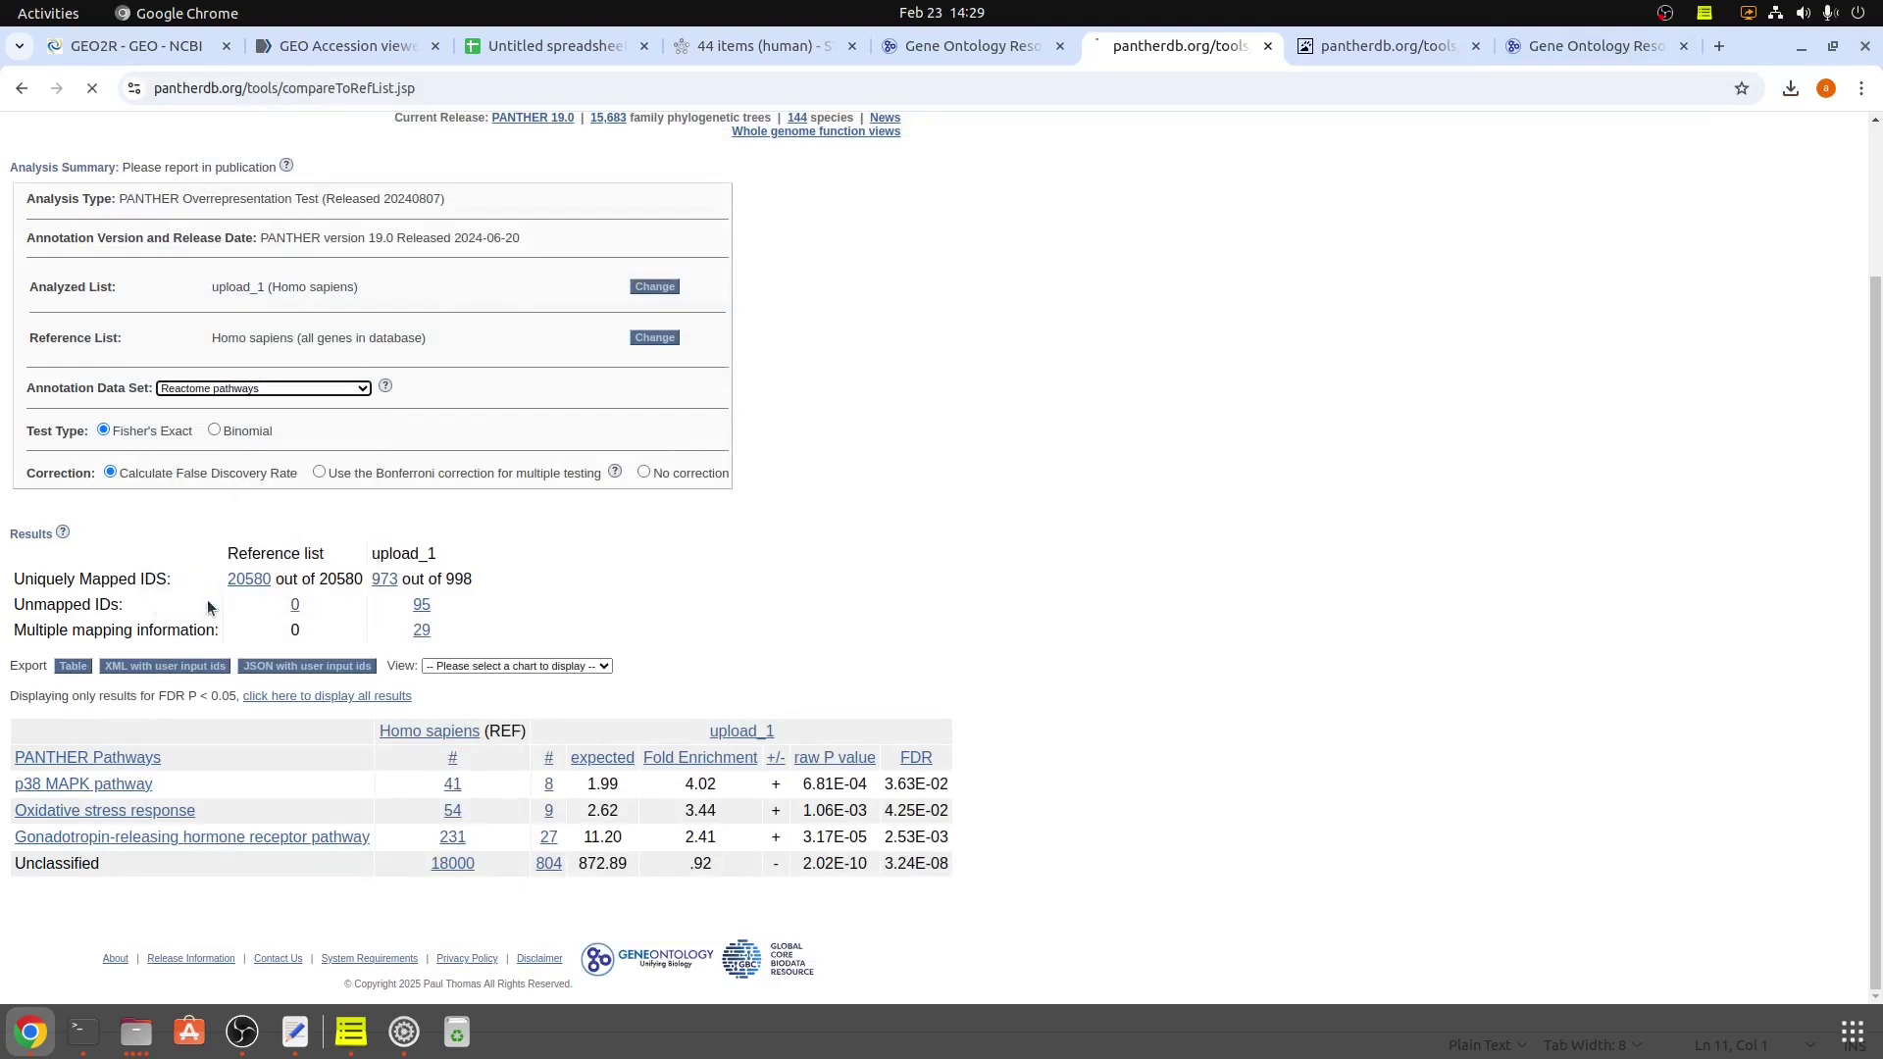
left_click(74, 702)
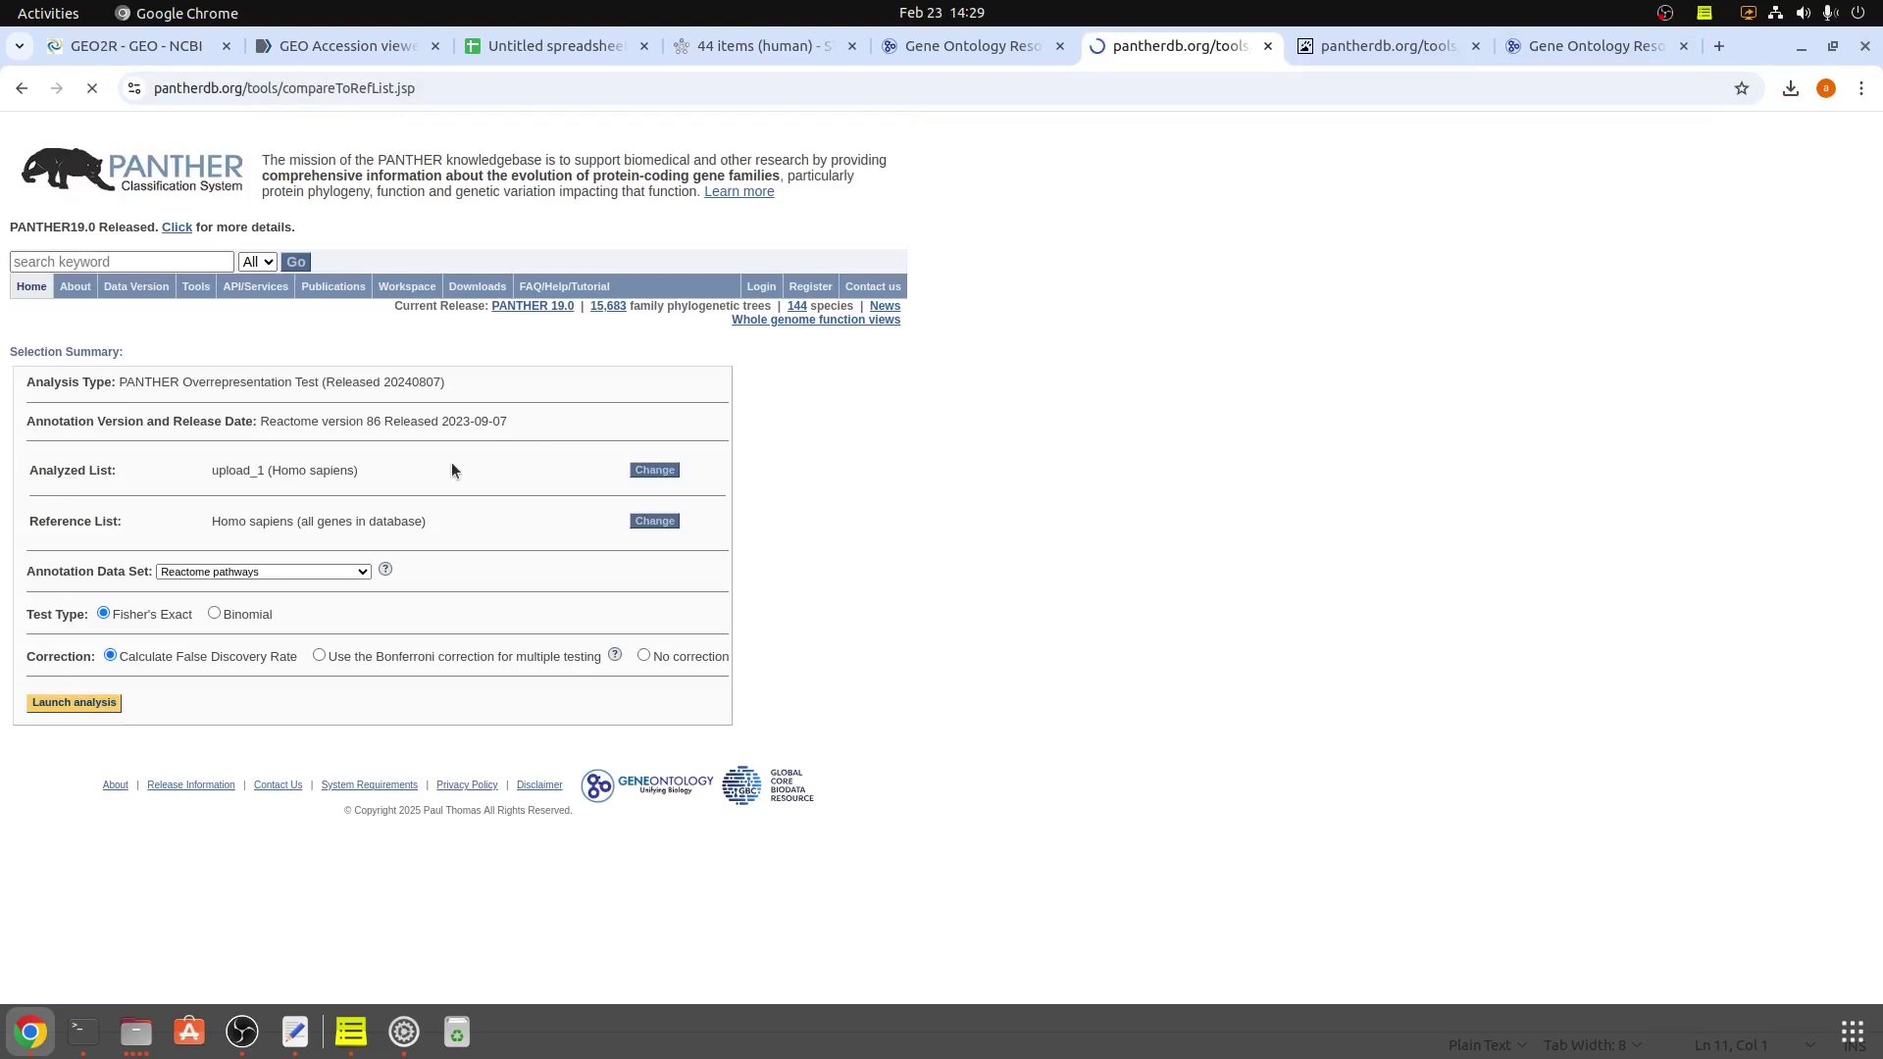
scroll(451, 461, "down", 3)
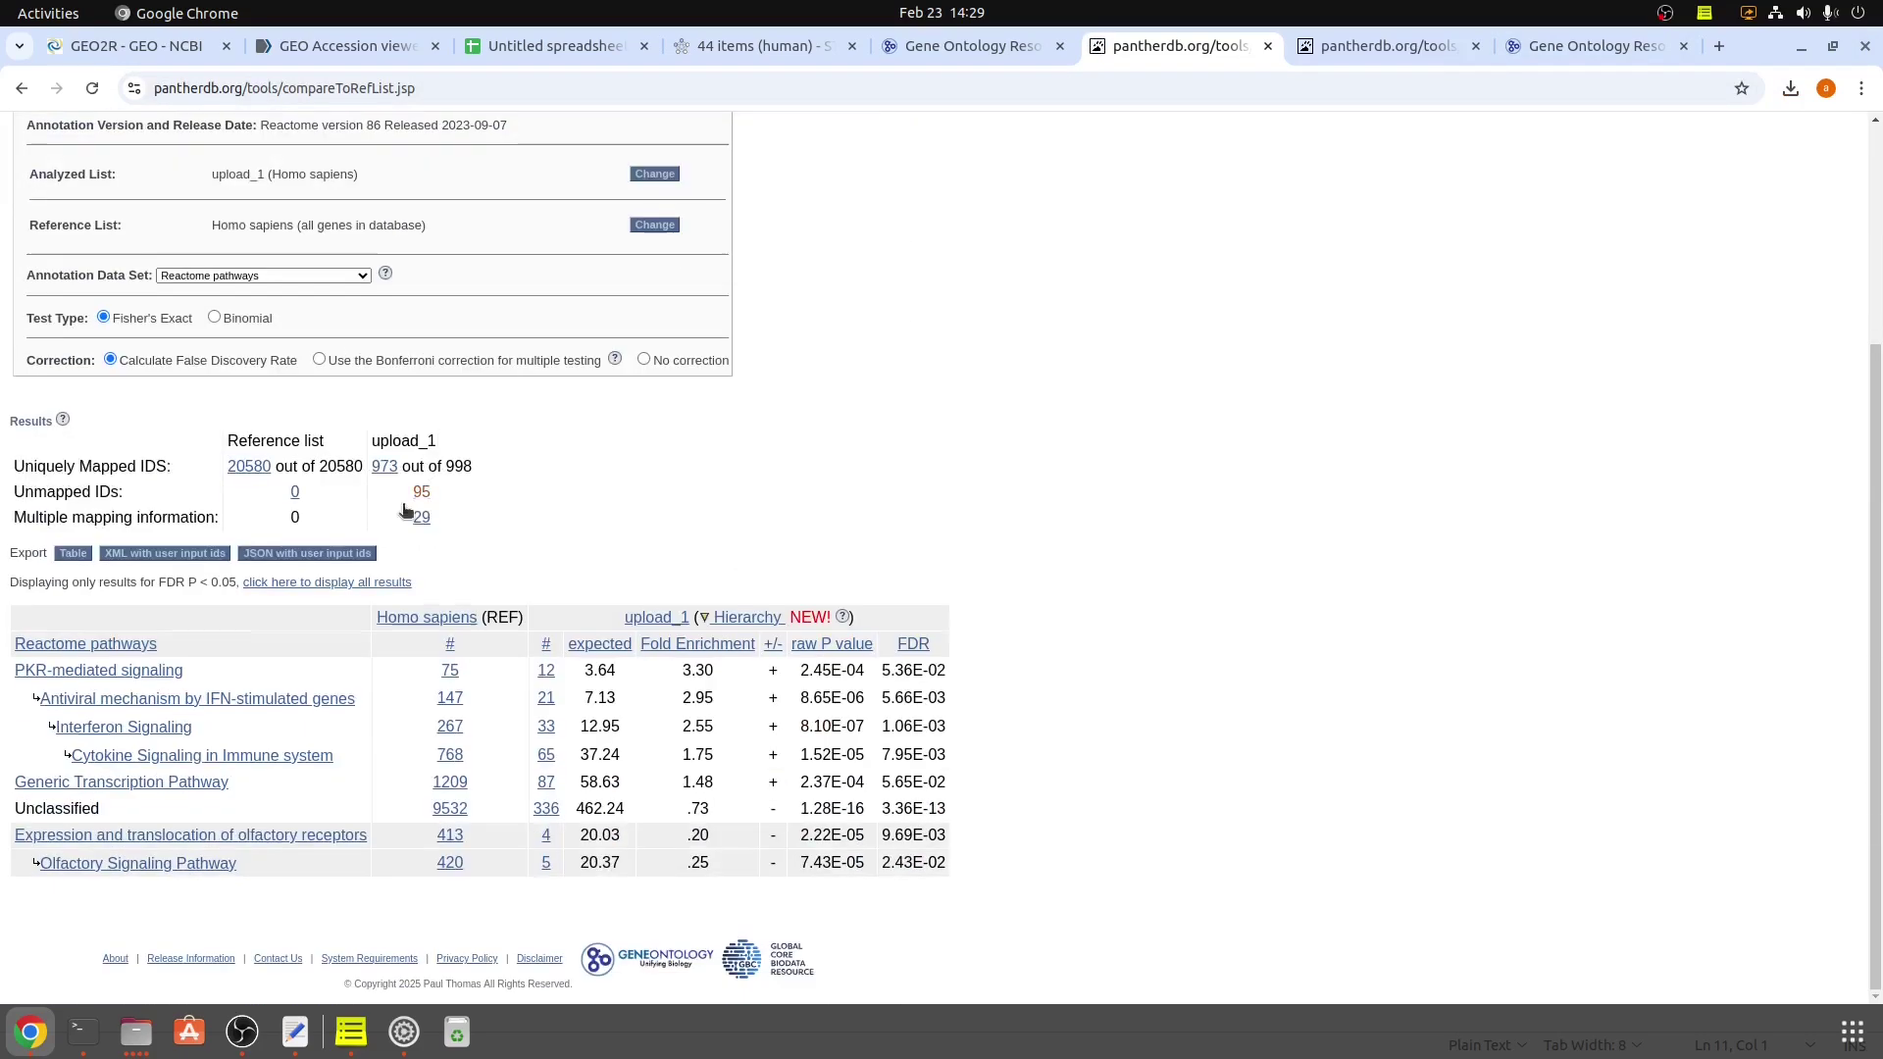
Examine the Generic Transcription Pathway diagram in the Reactome pathway browser, and return to the PANTHER results.
left_click(125, 787)
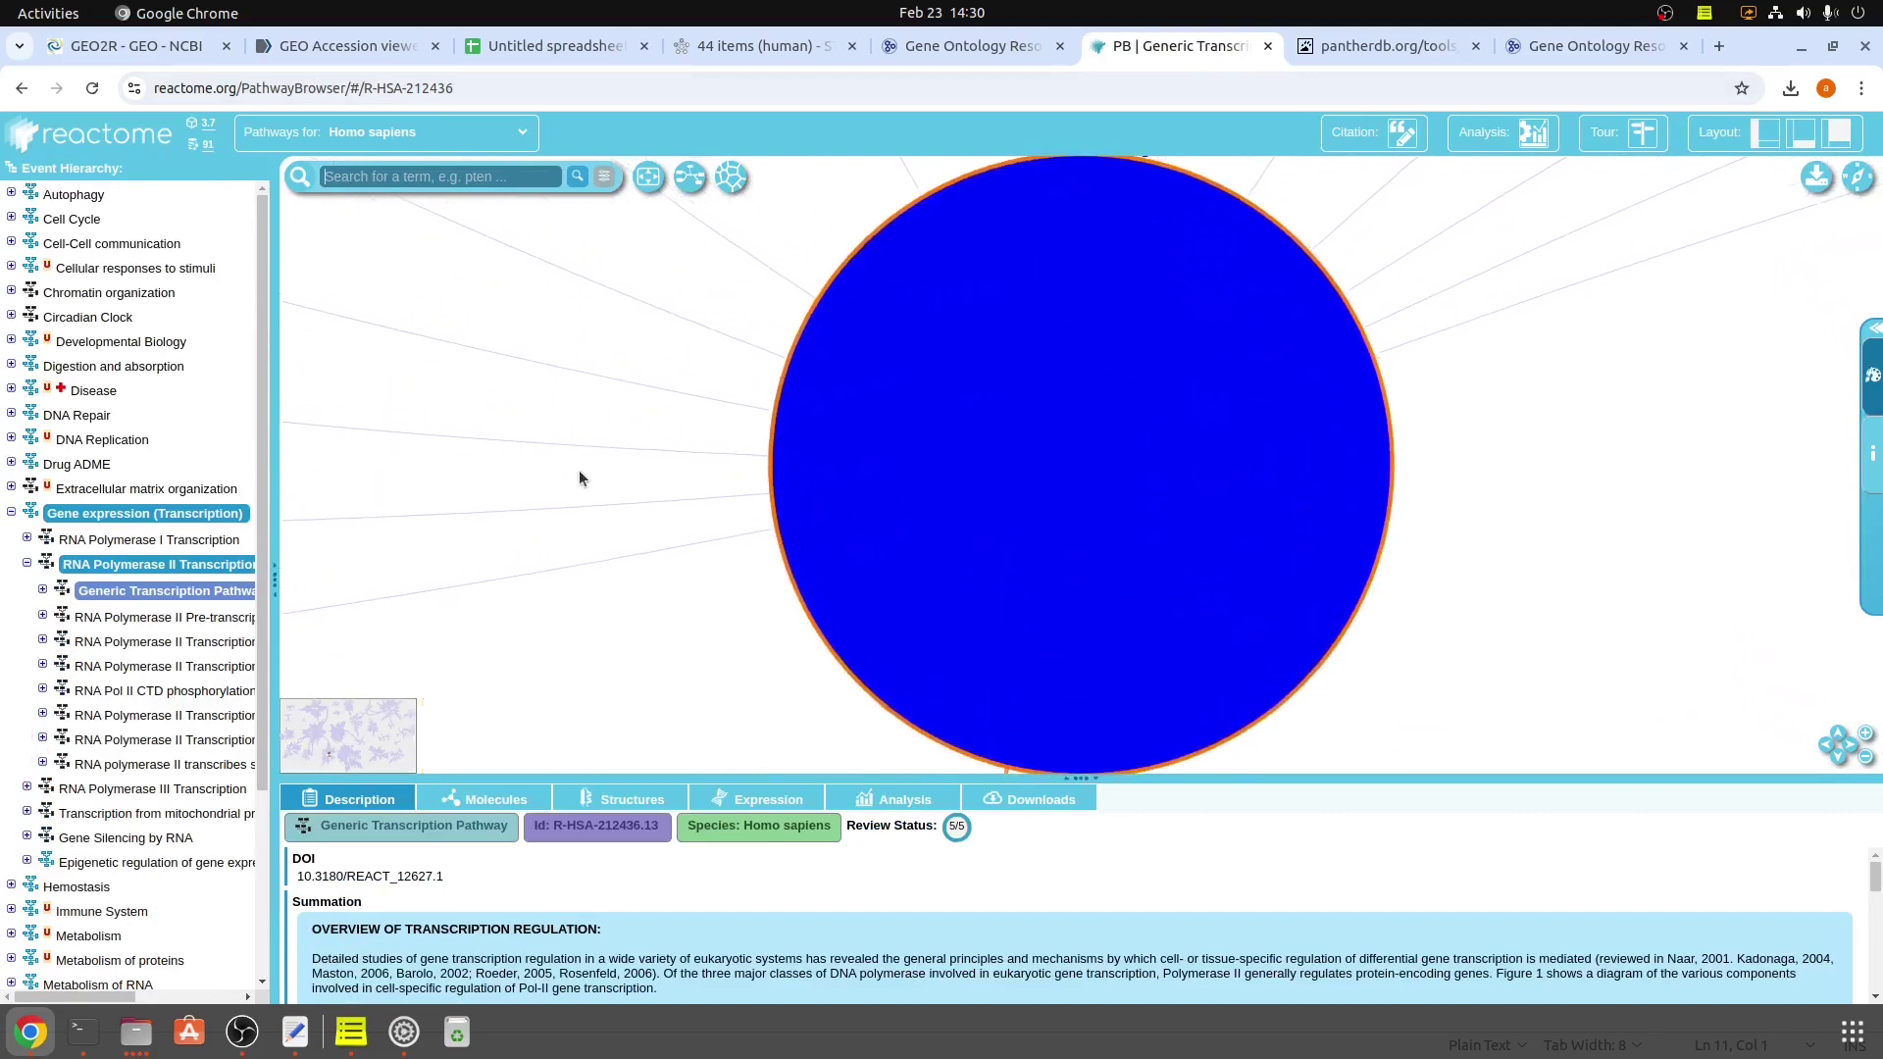
scroll(803, 420, "up", 4)
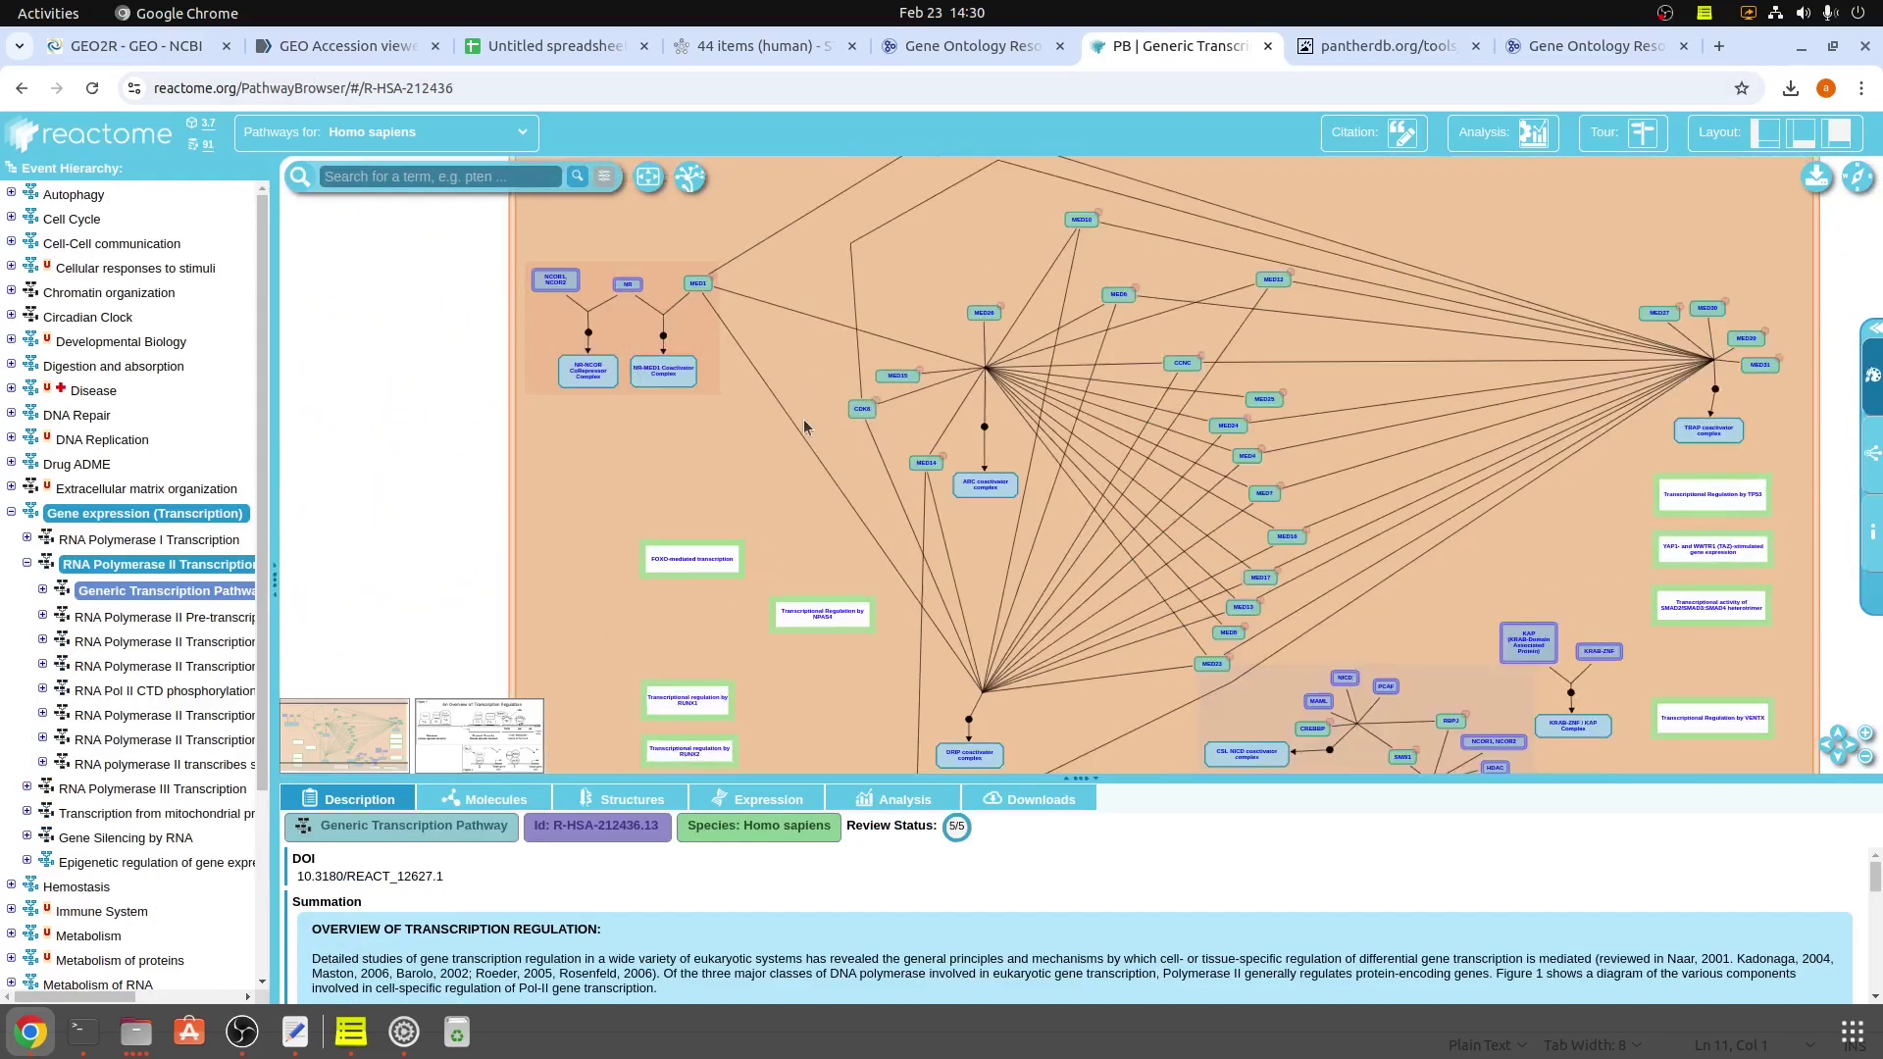
scroll(821, 425, "down", 6)
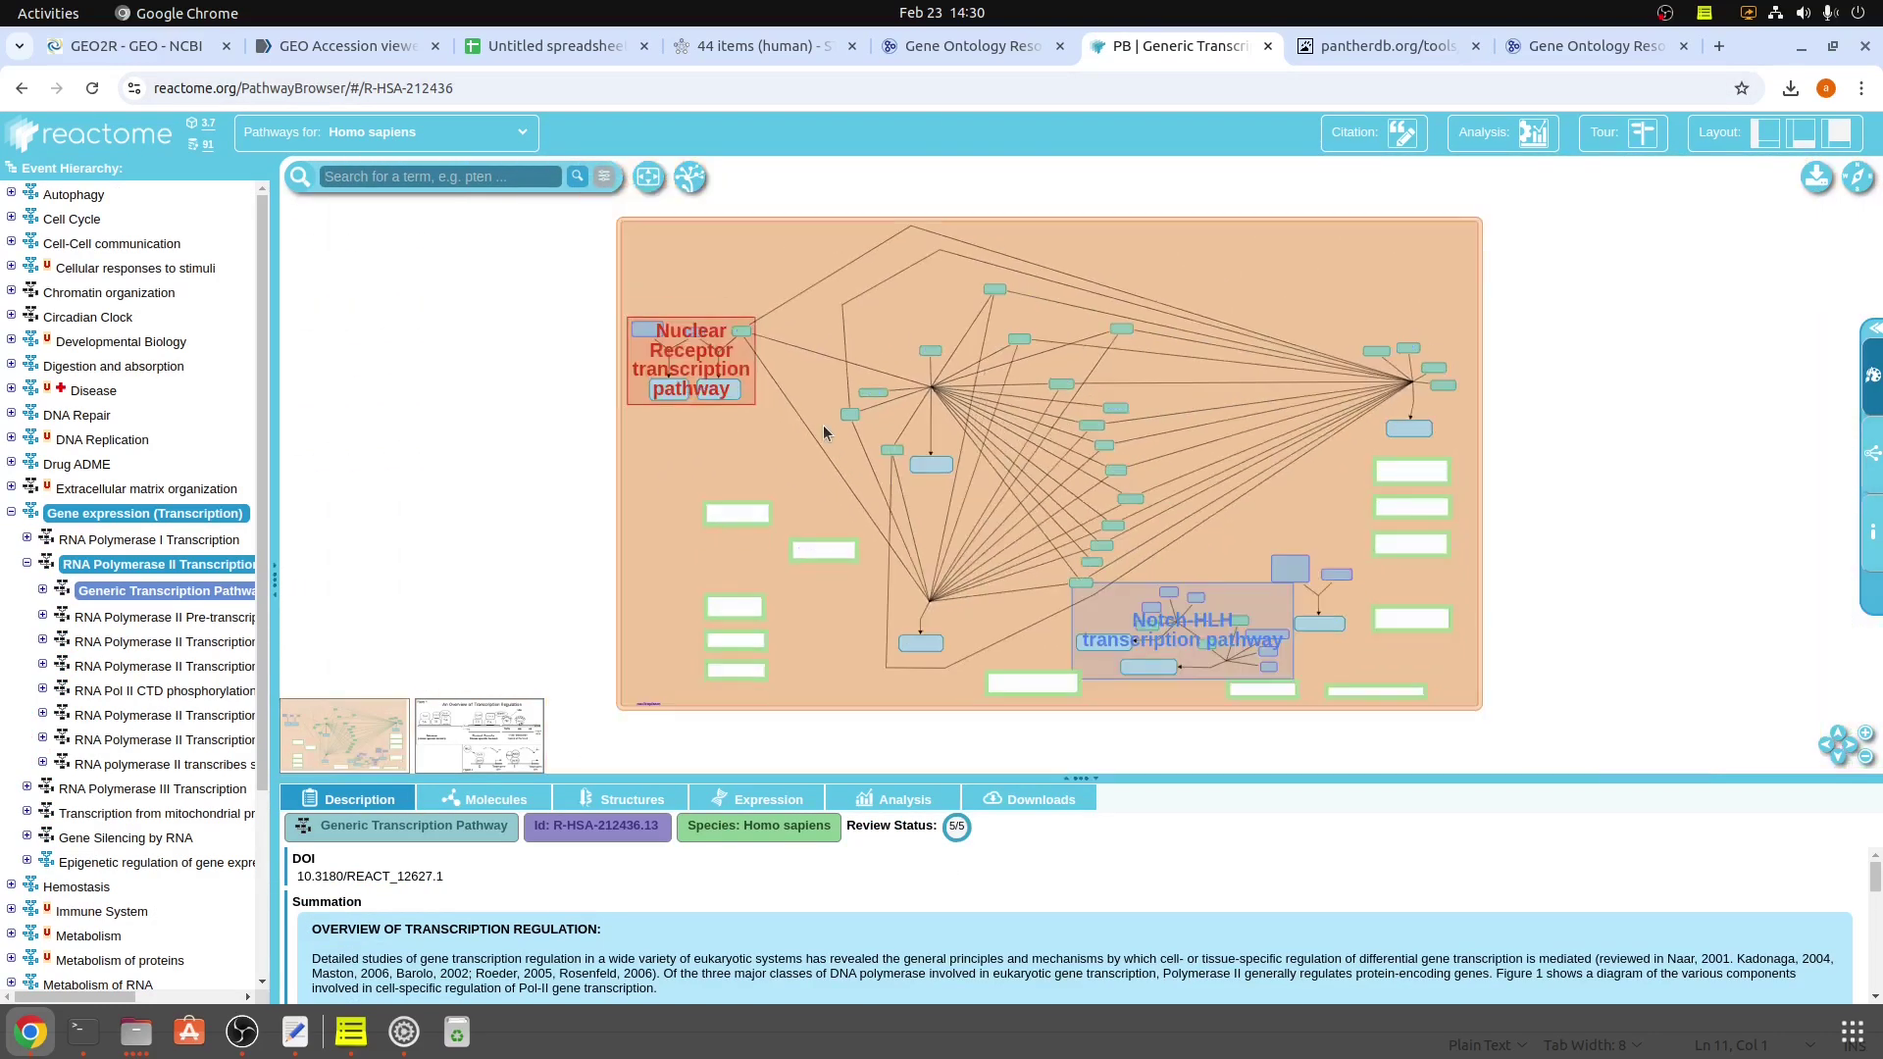
scroll(700, 408, "up", 4)
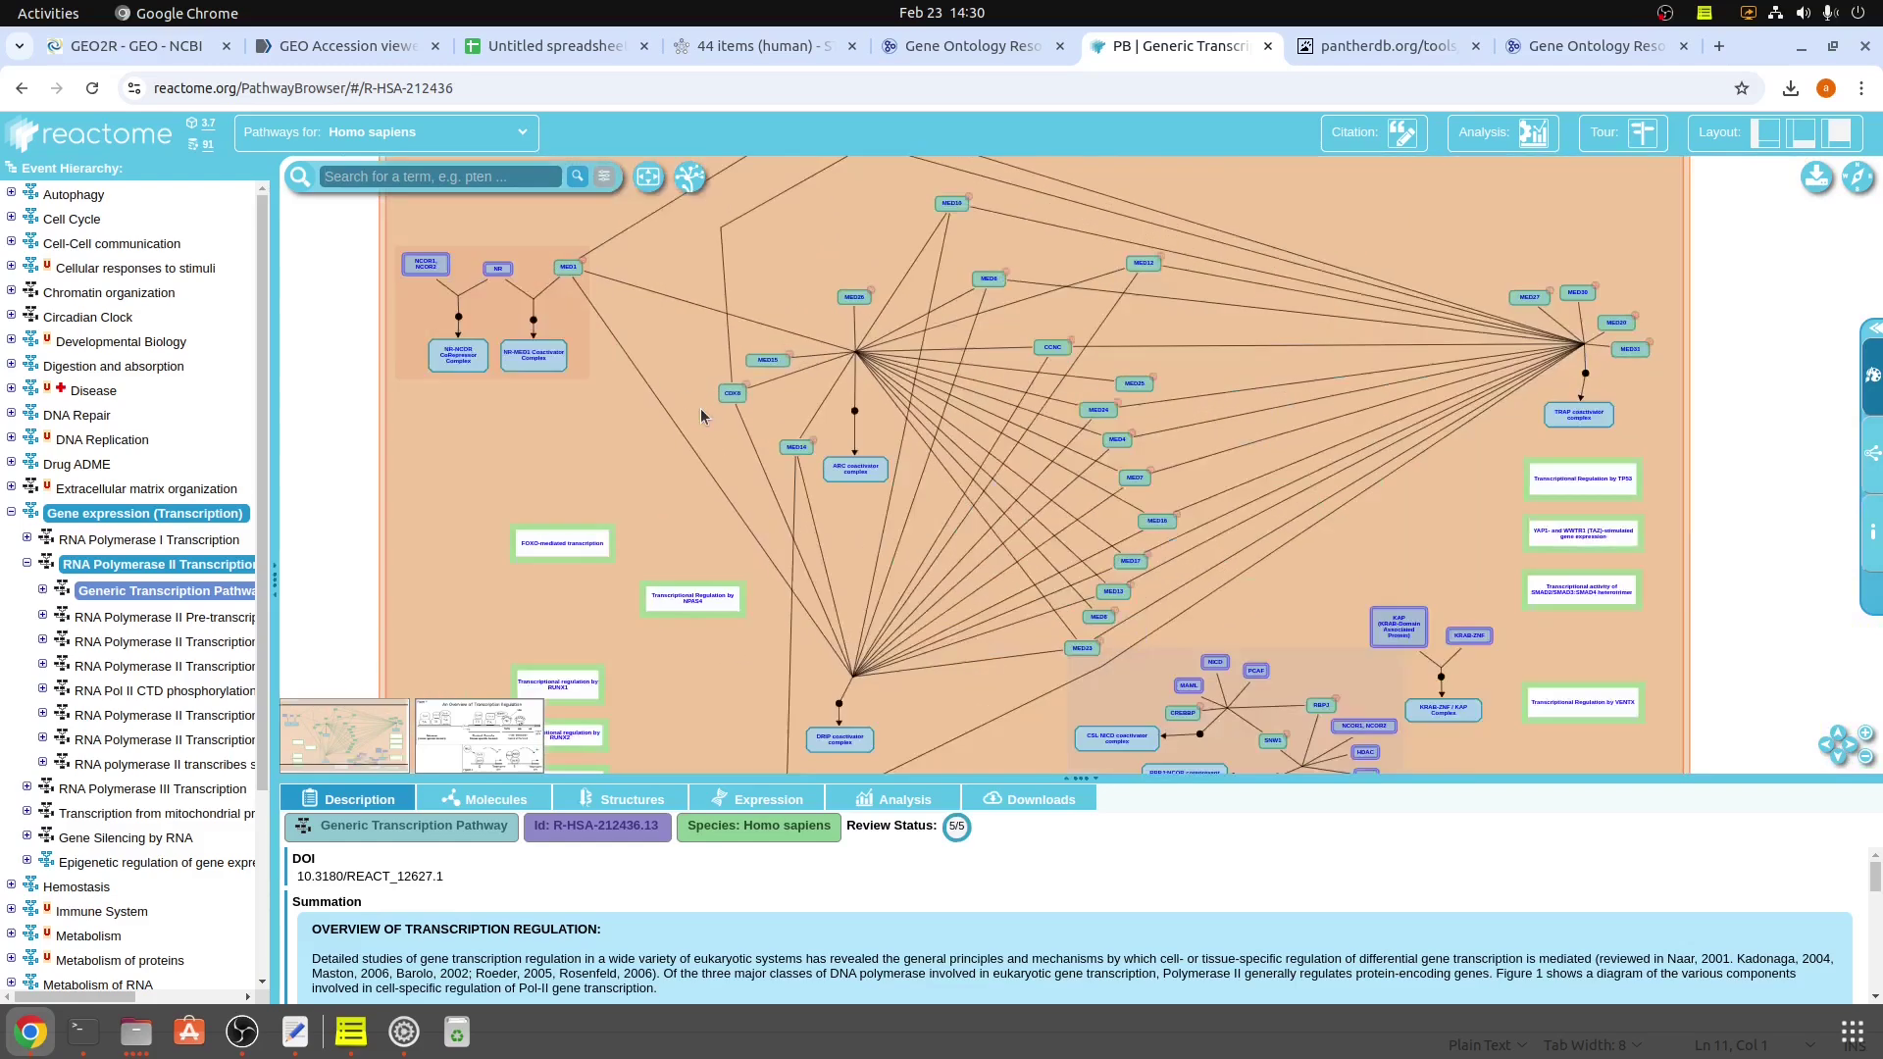
left_click_drag(1035, 373, 957, 555)
scroll(987, 540, "down", 2)
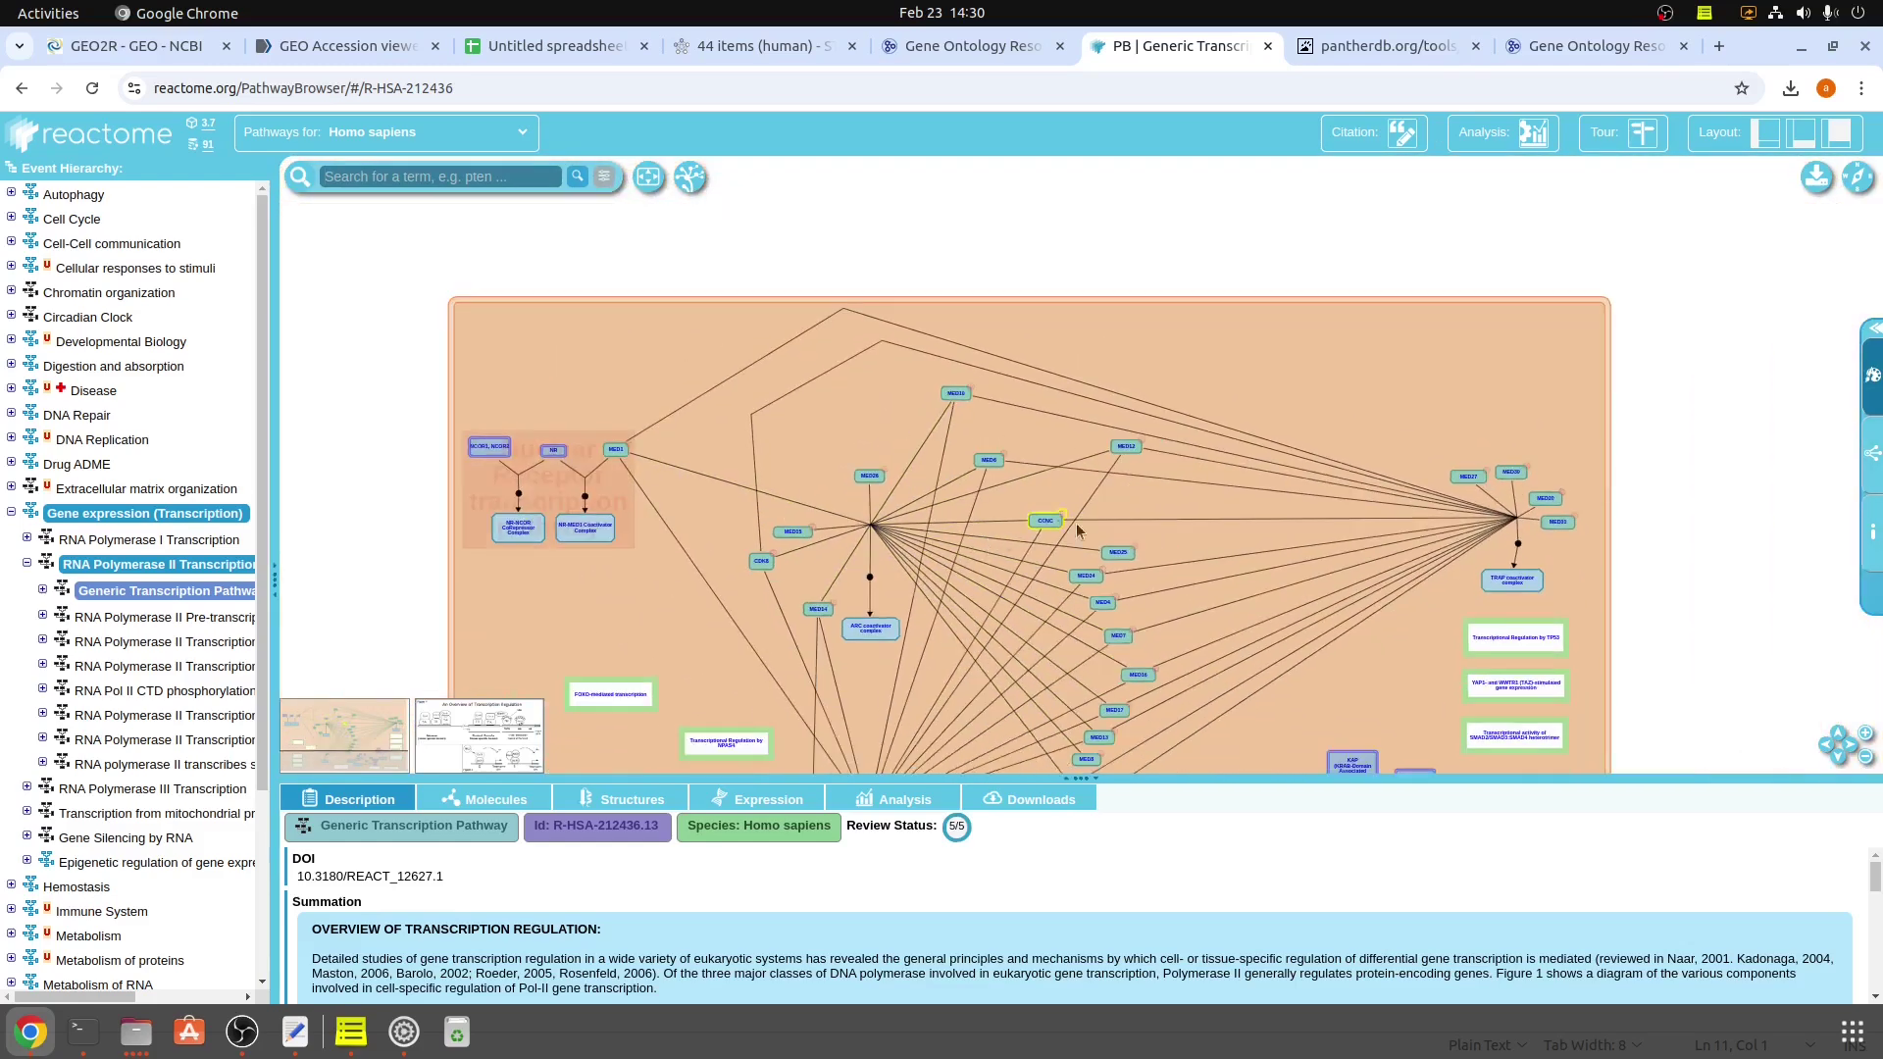
left_click_drag(1078, 424, 1088, 274)
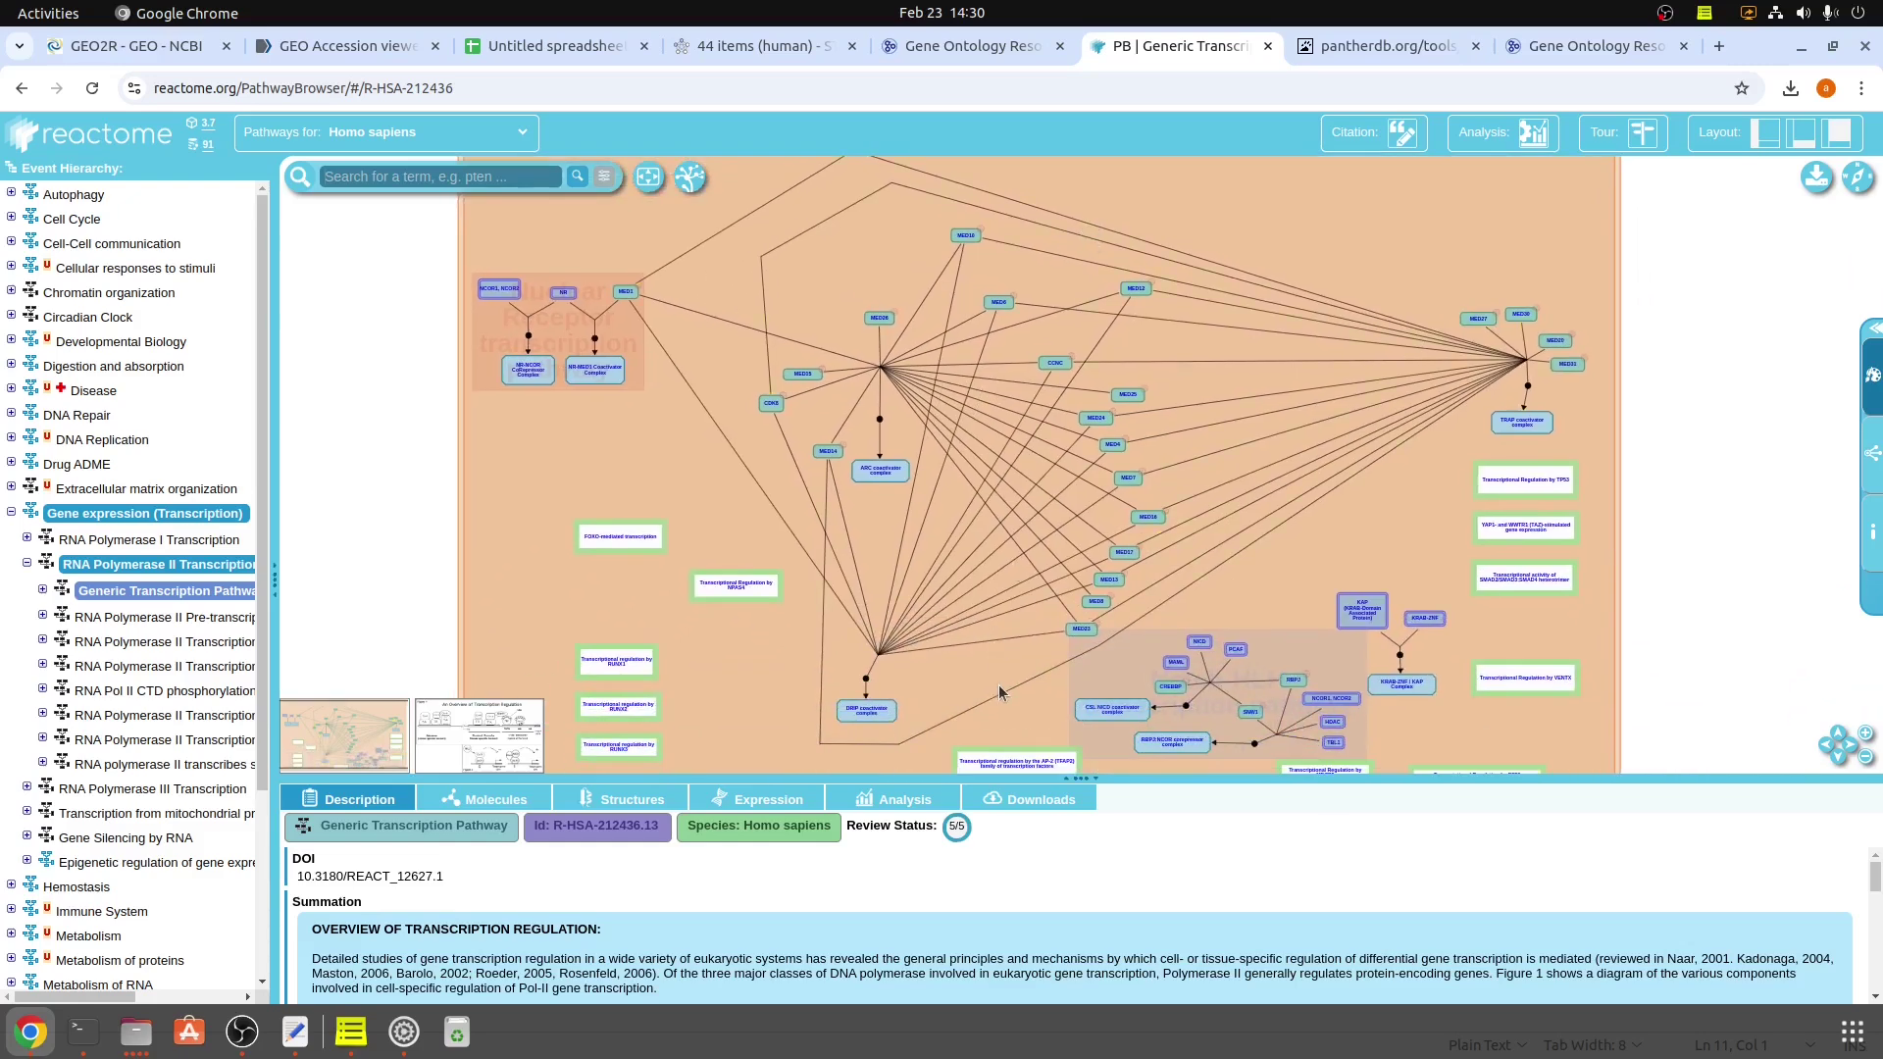
left_click_drag(998, 685, 974, 738)
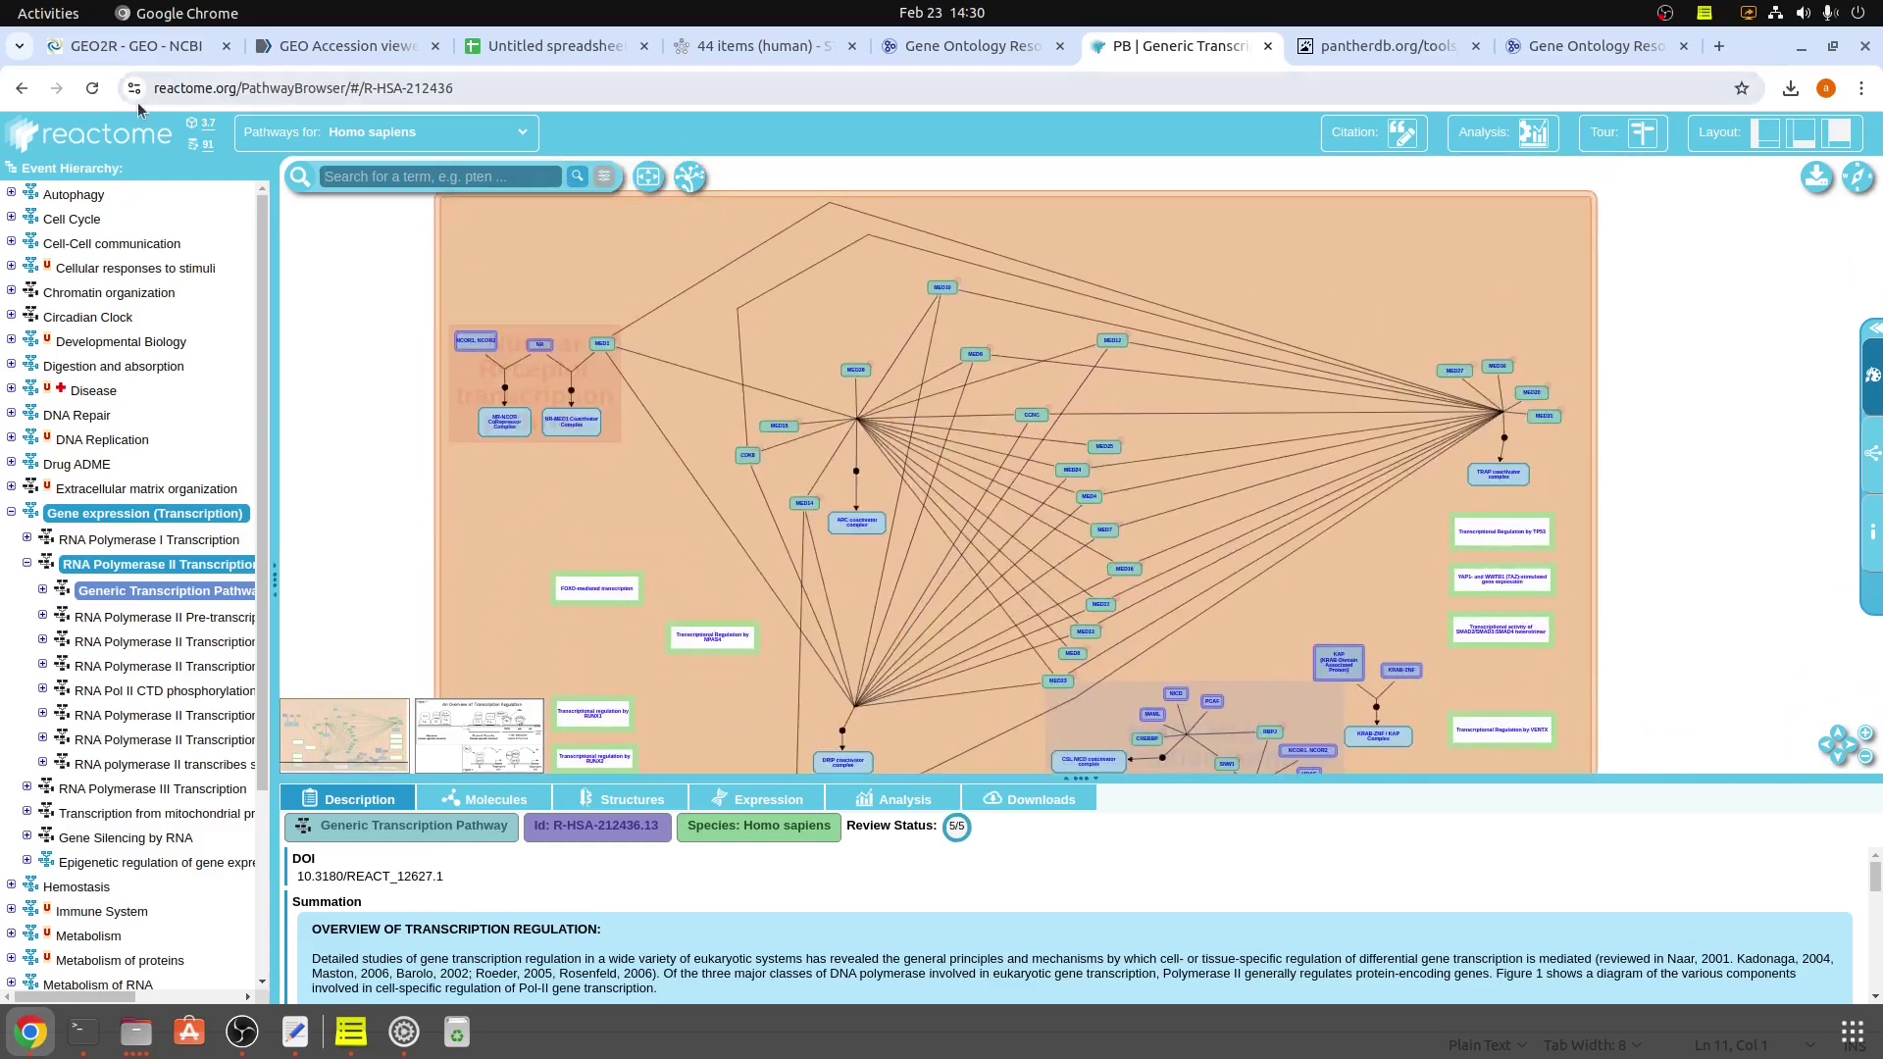
left_click(21, 90)
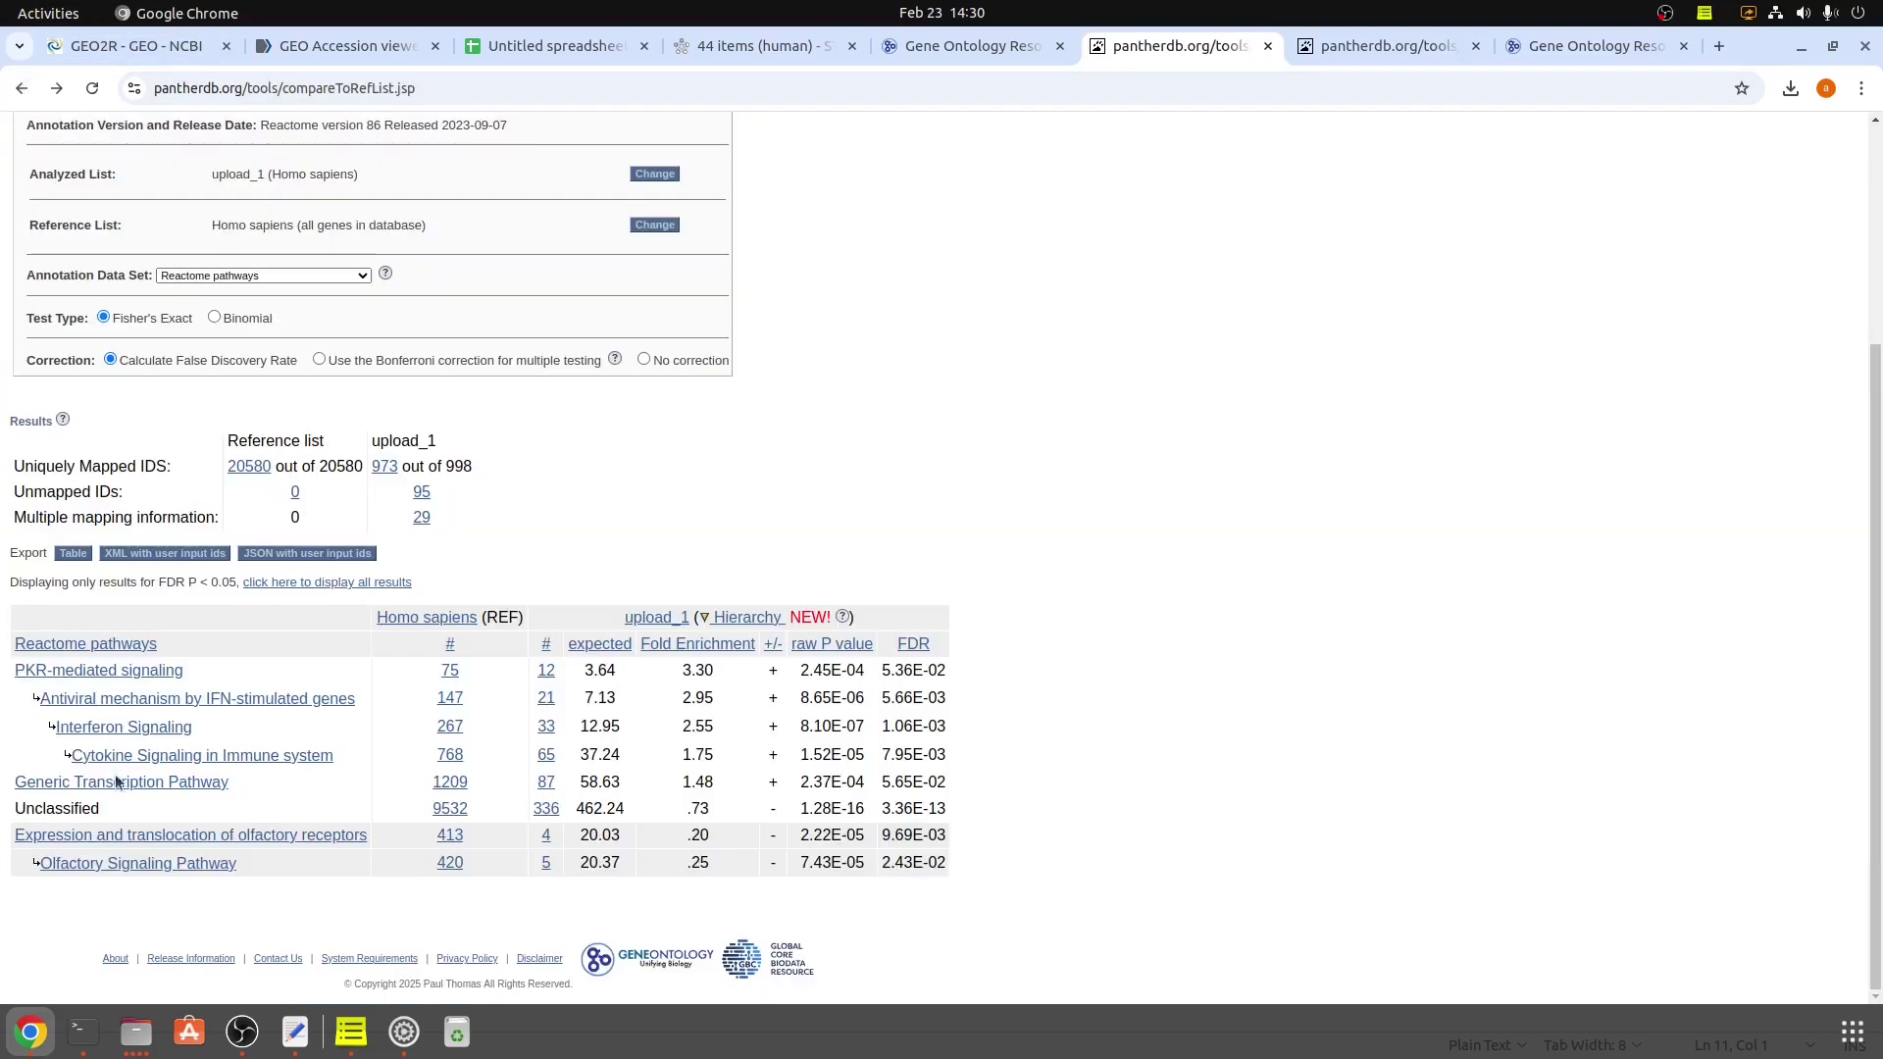
Rerun the overrepresentation test with GO cellular component complete as the annotation data set.
scroll(108, 535, "up", 3)
left_click(177, 510)
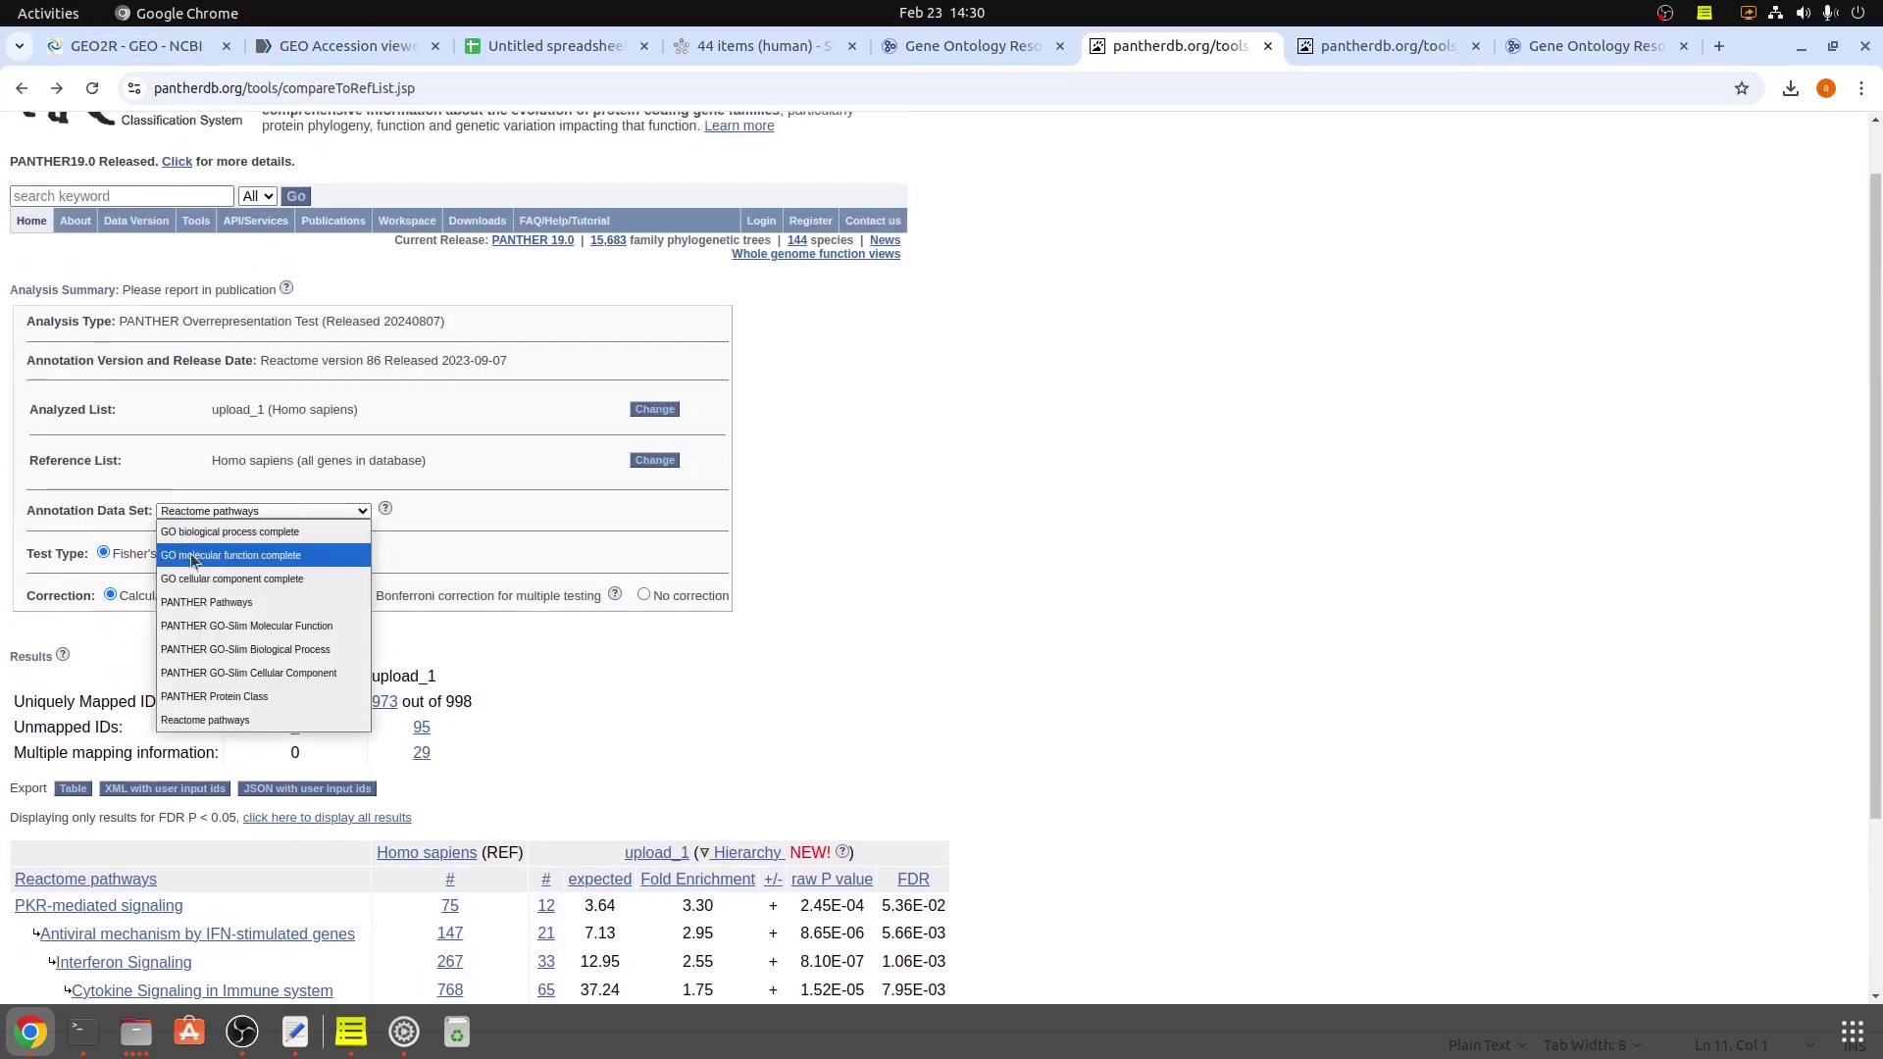
left_click(198, 576)
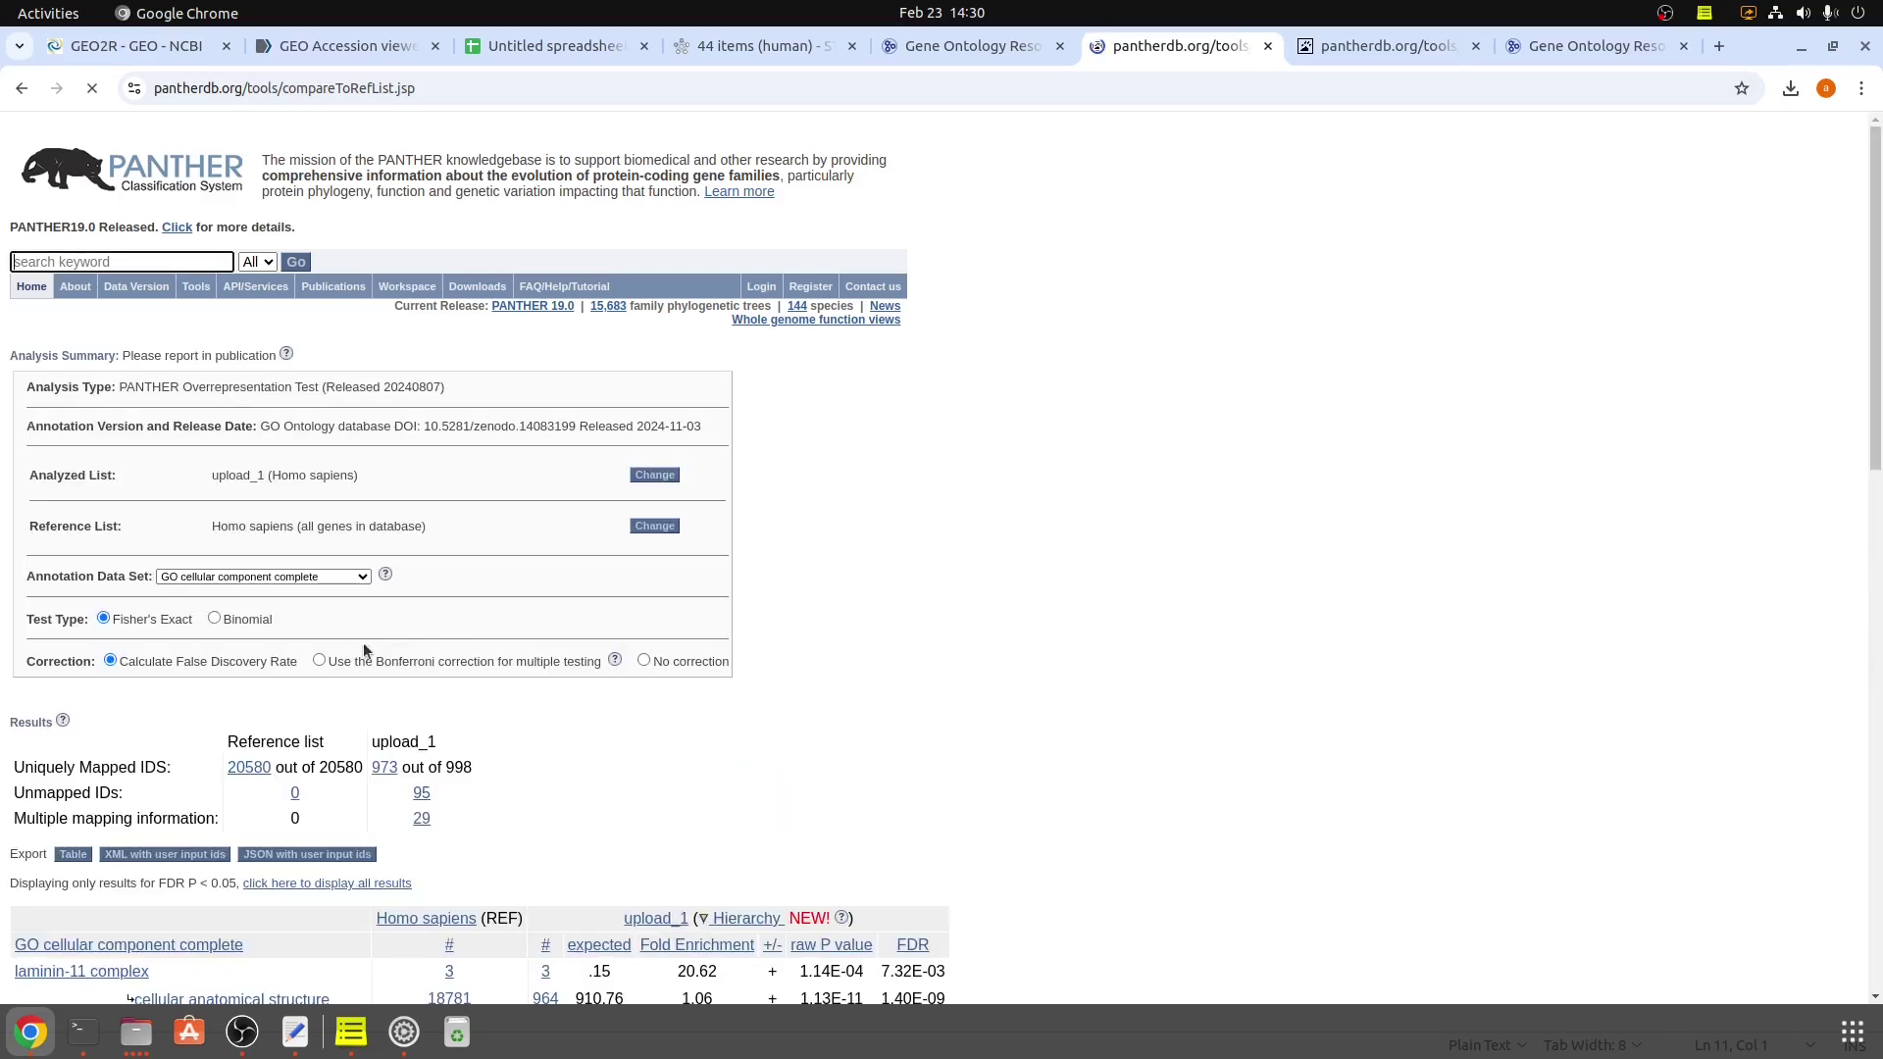
Open the laminin-11 complex term from the cellular component results and look over its AmiGO term information and annotations.
scroll(363, 643, "down", 5)
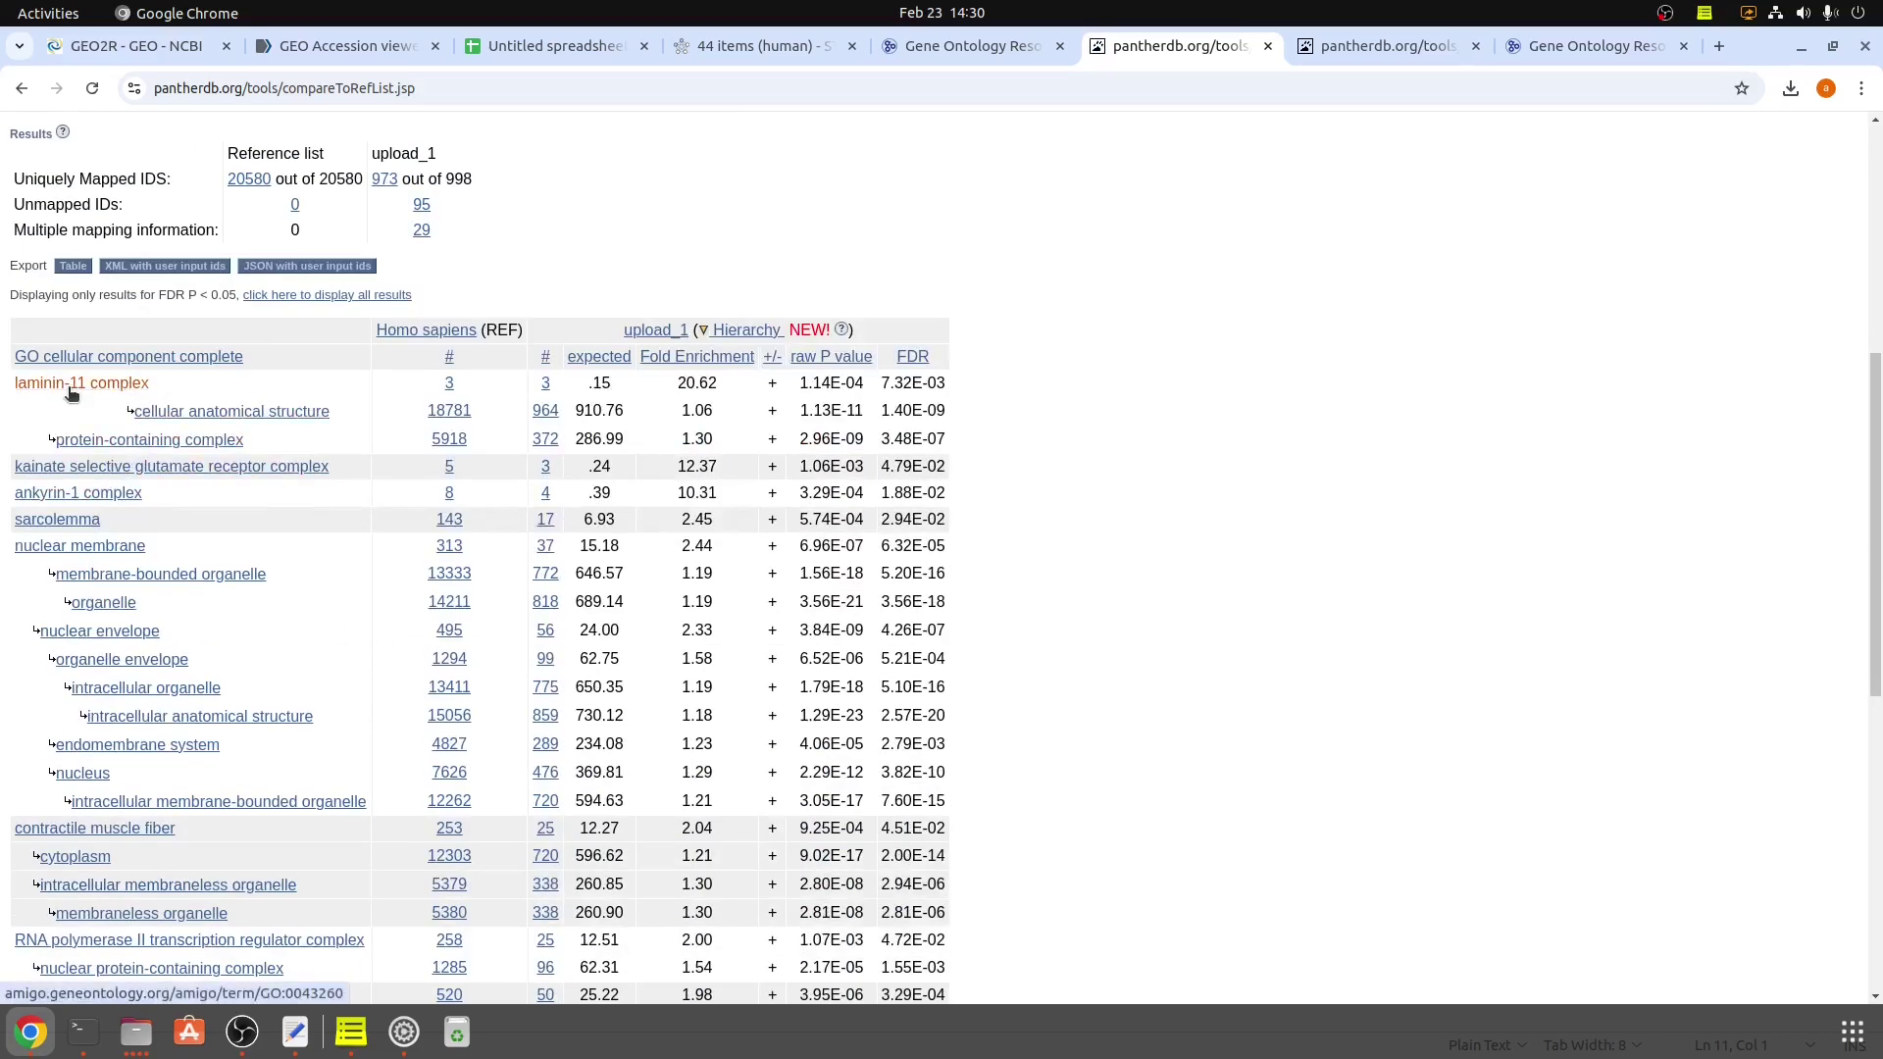
left_click(545, 466)
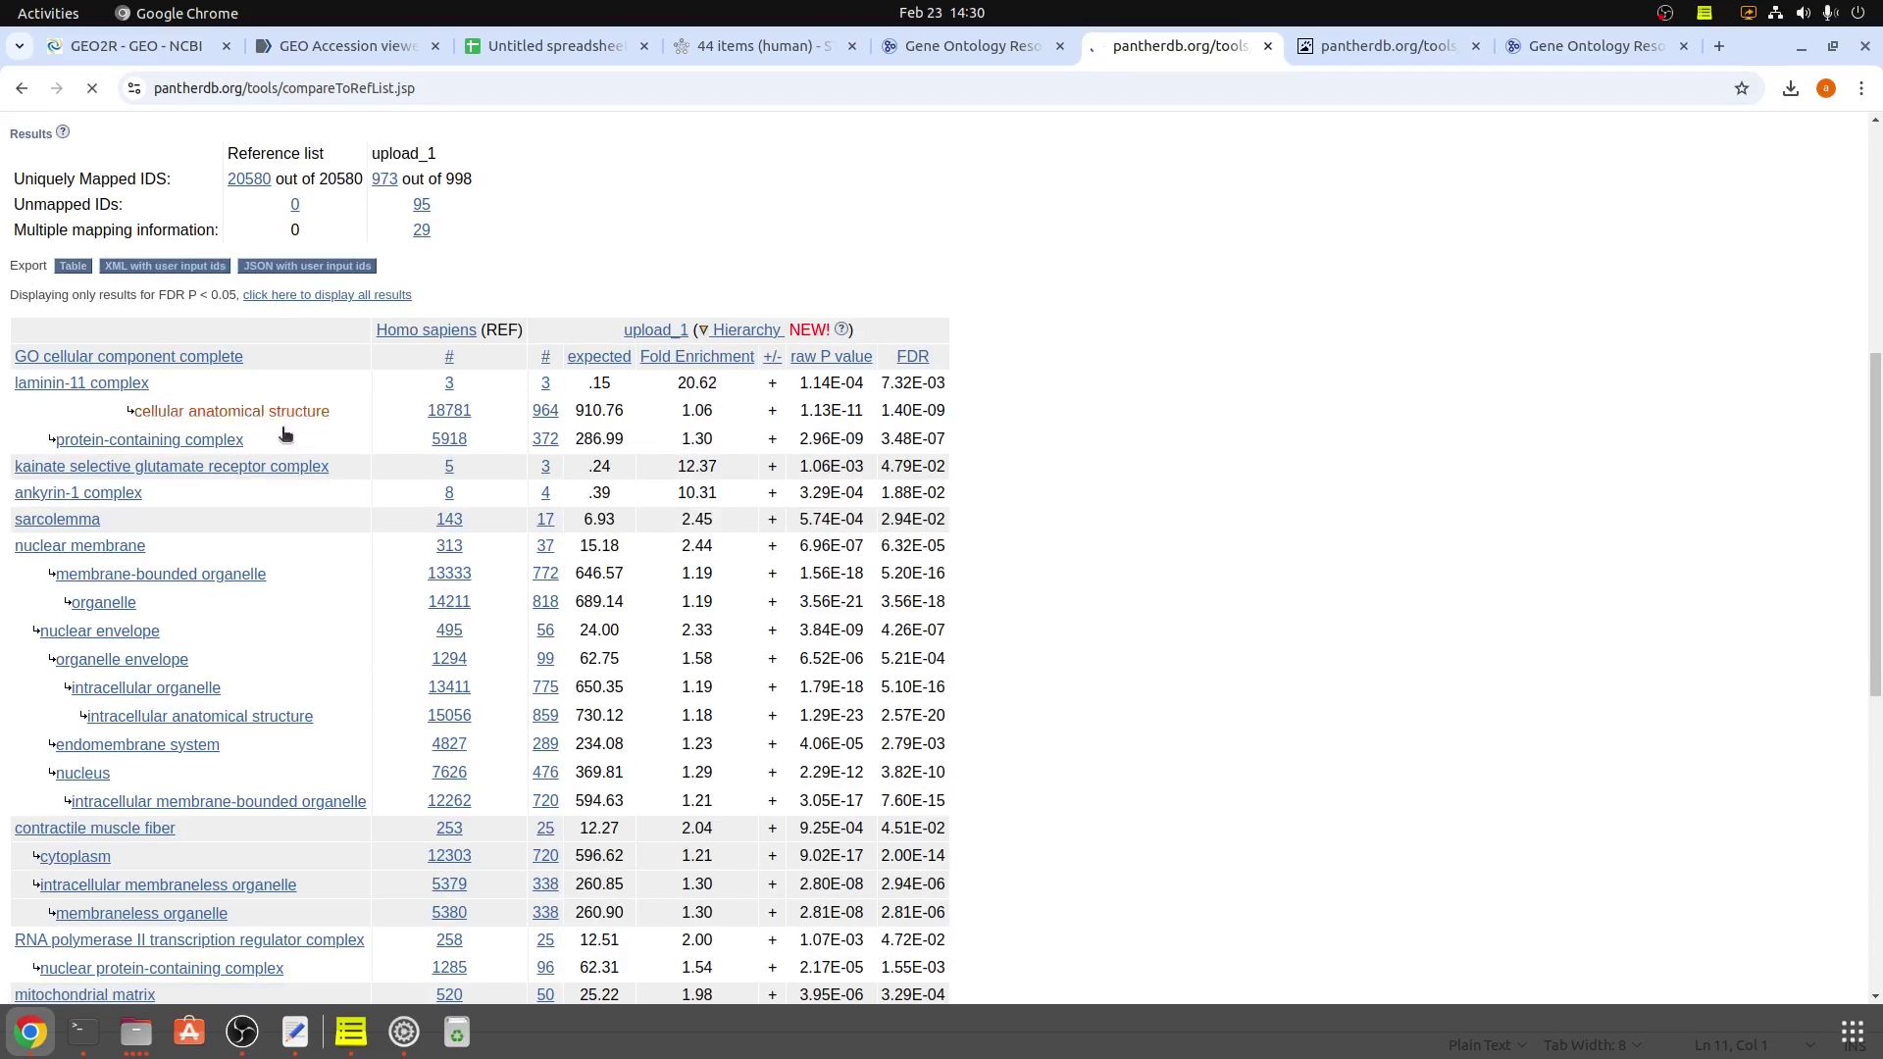
scroll(221, 424, "down", 2)
scroll(235, 520, "down", 4)
scroll(263, 550, "down", 4)
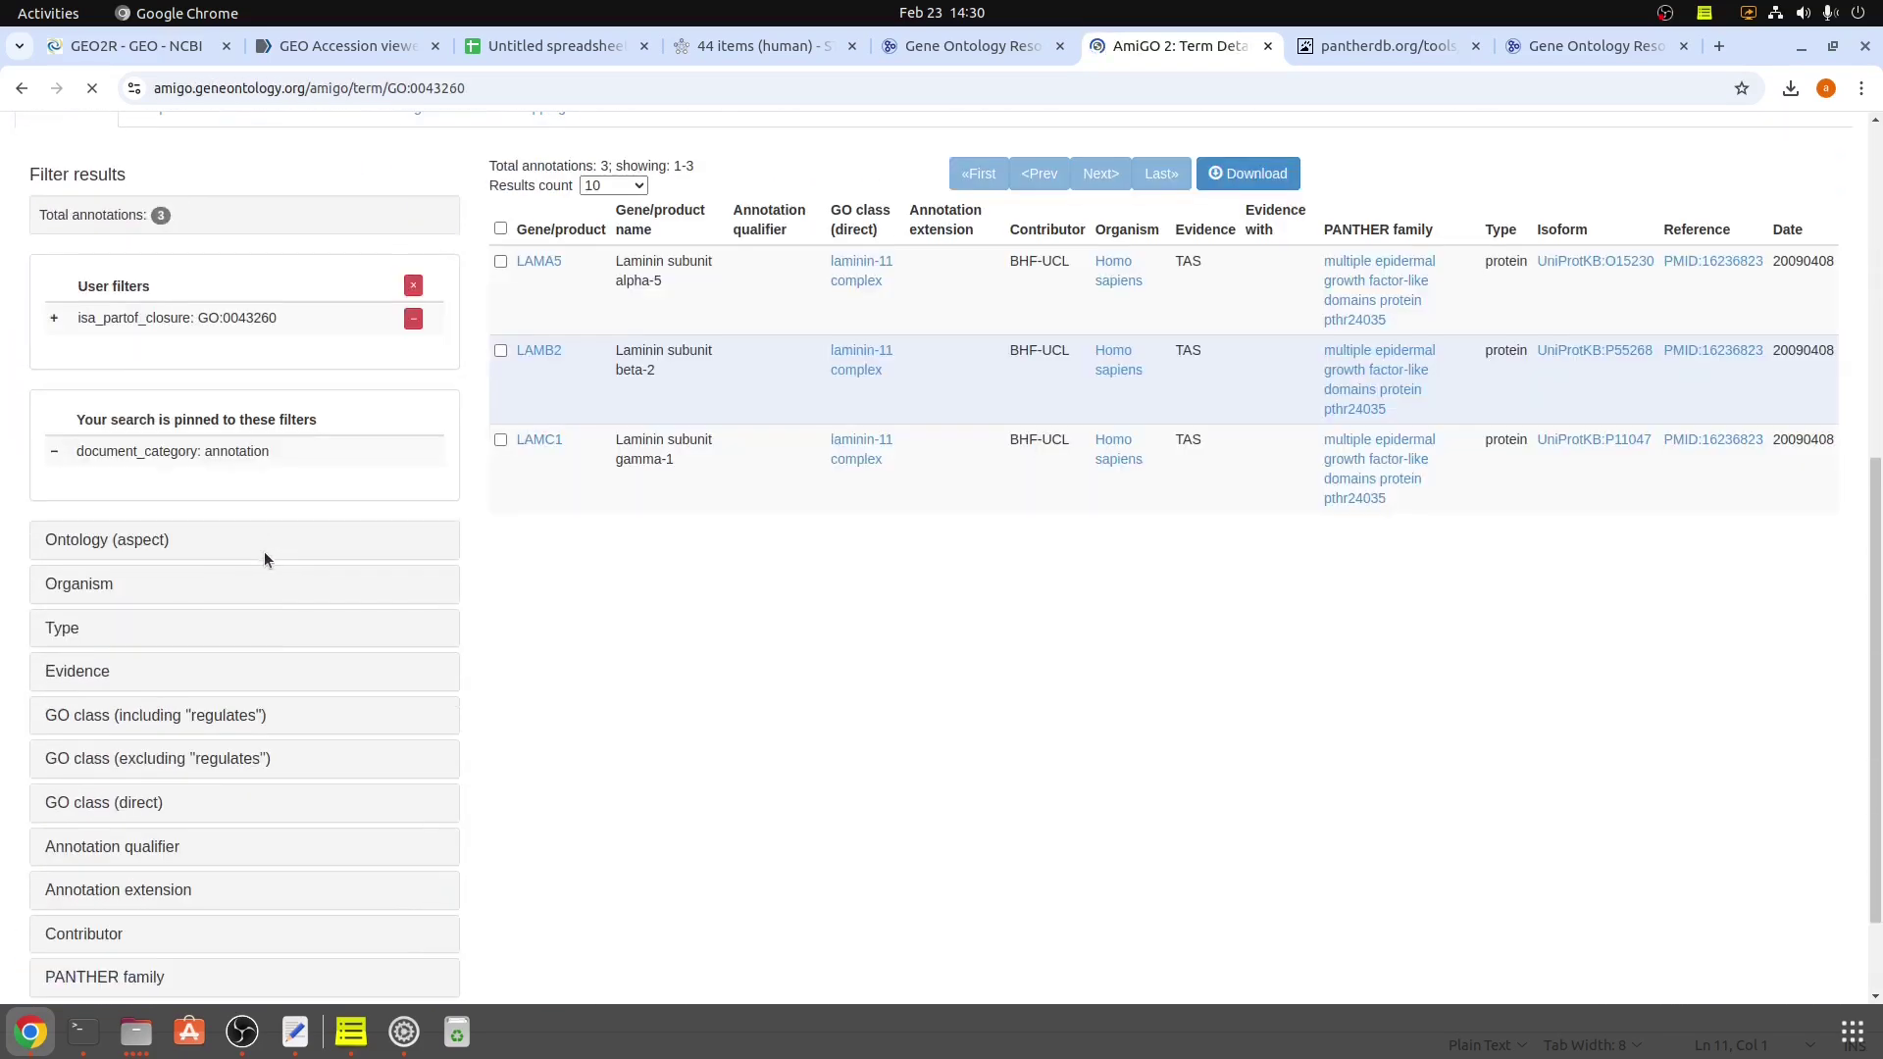
scroll(522, 672, "up", 6)
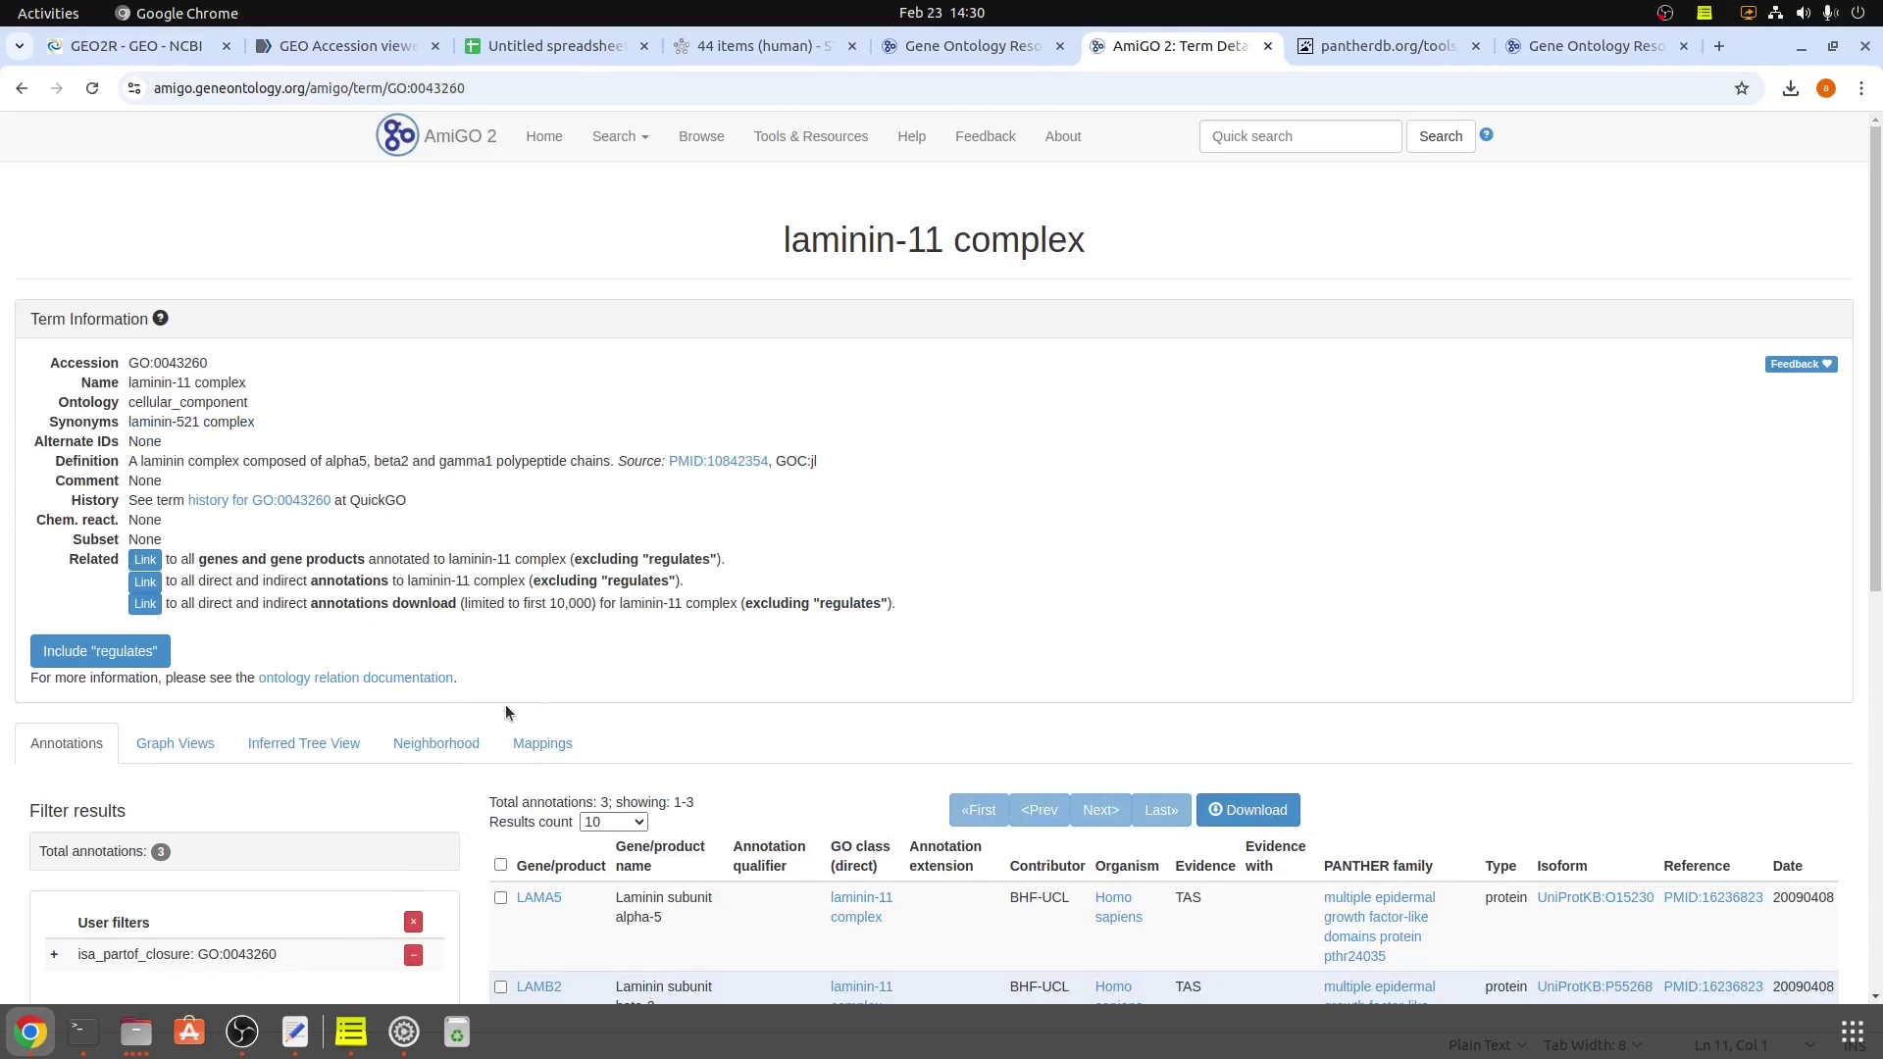
scroll(517, 713, "down", 3)
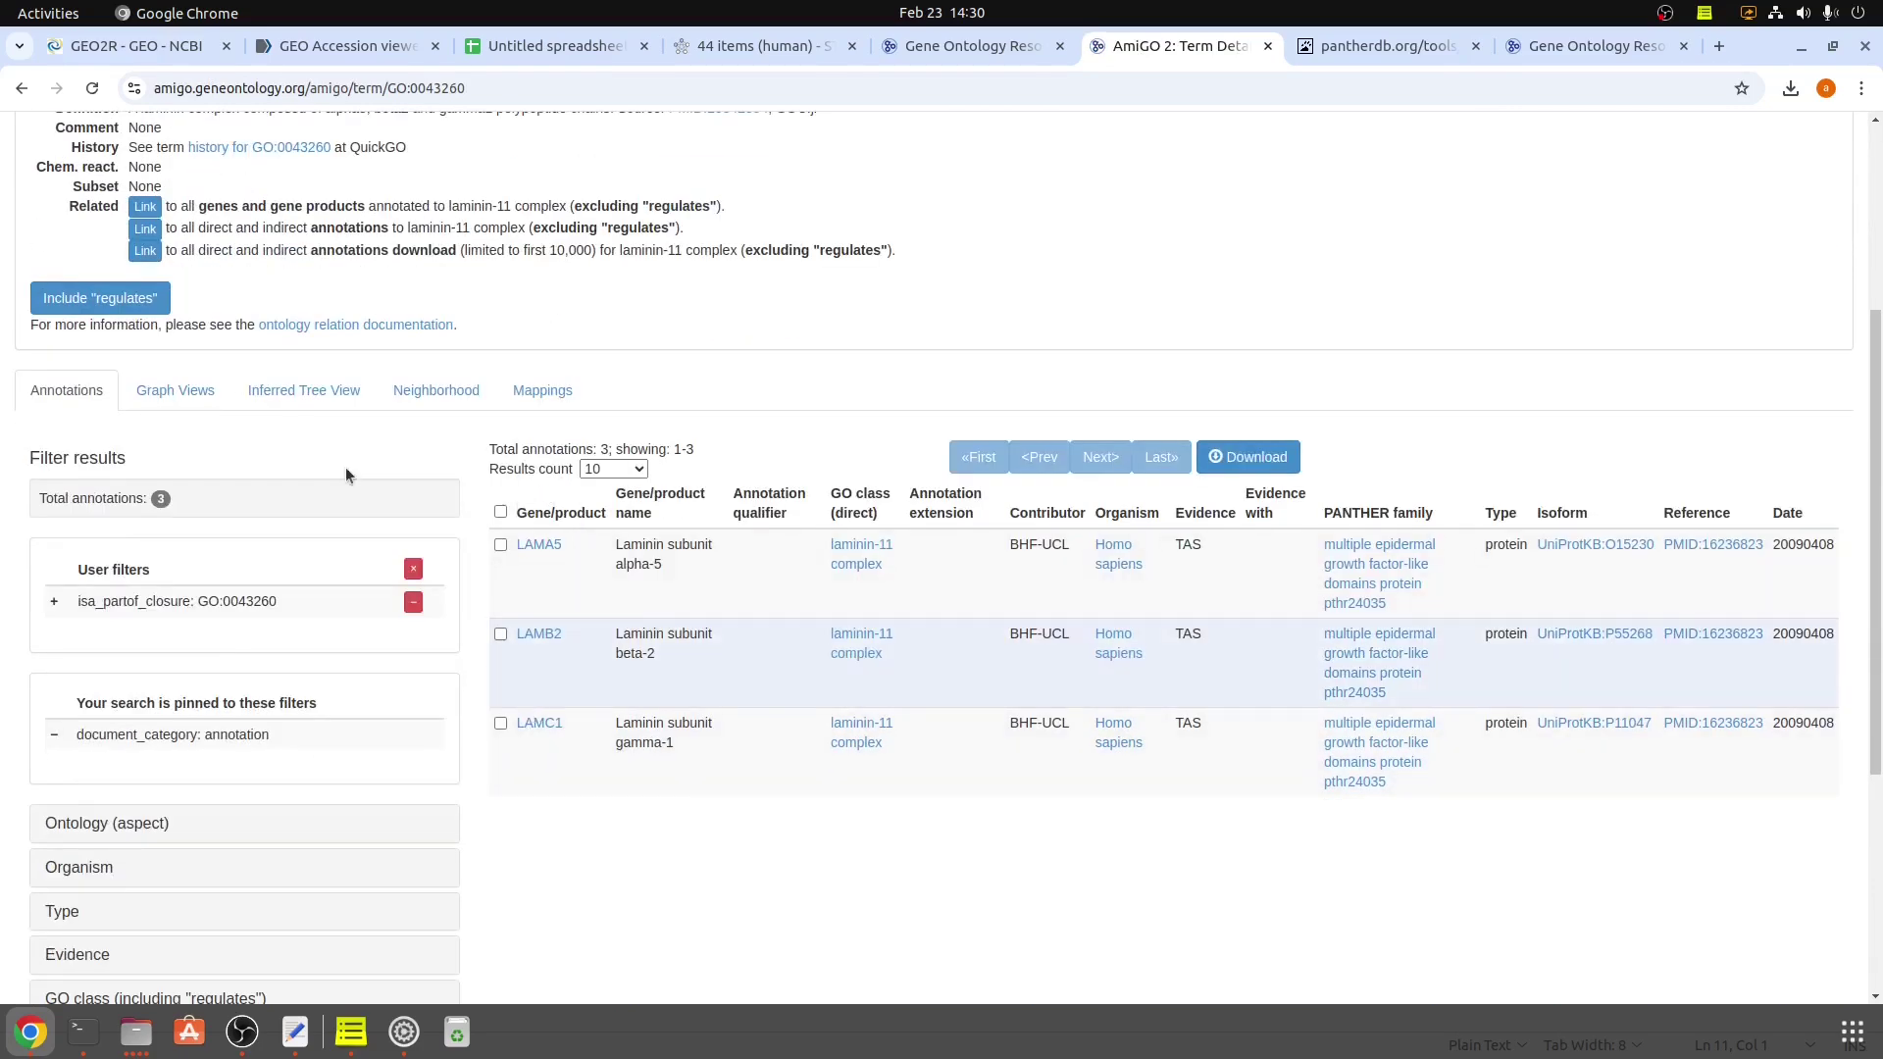
View the graph options for the laminin-11 complex term, and return to its annotations list.
left_click(175, 391)
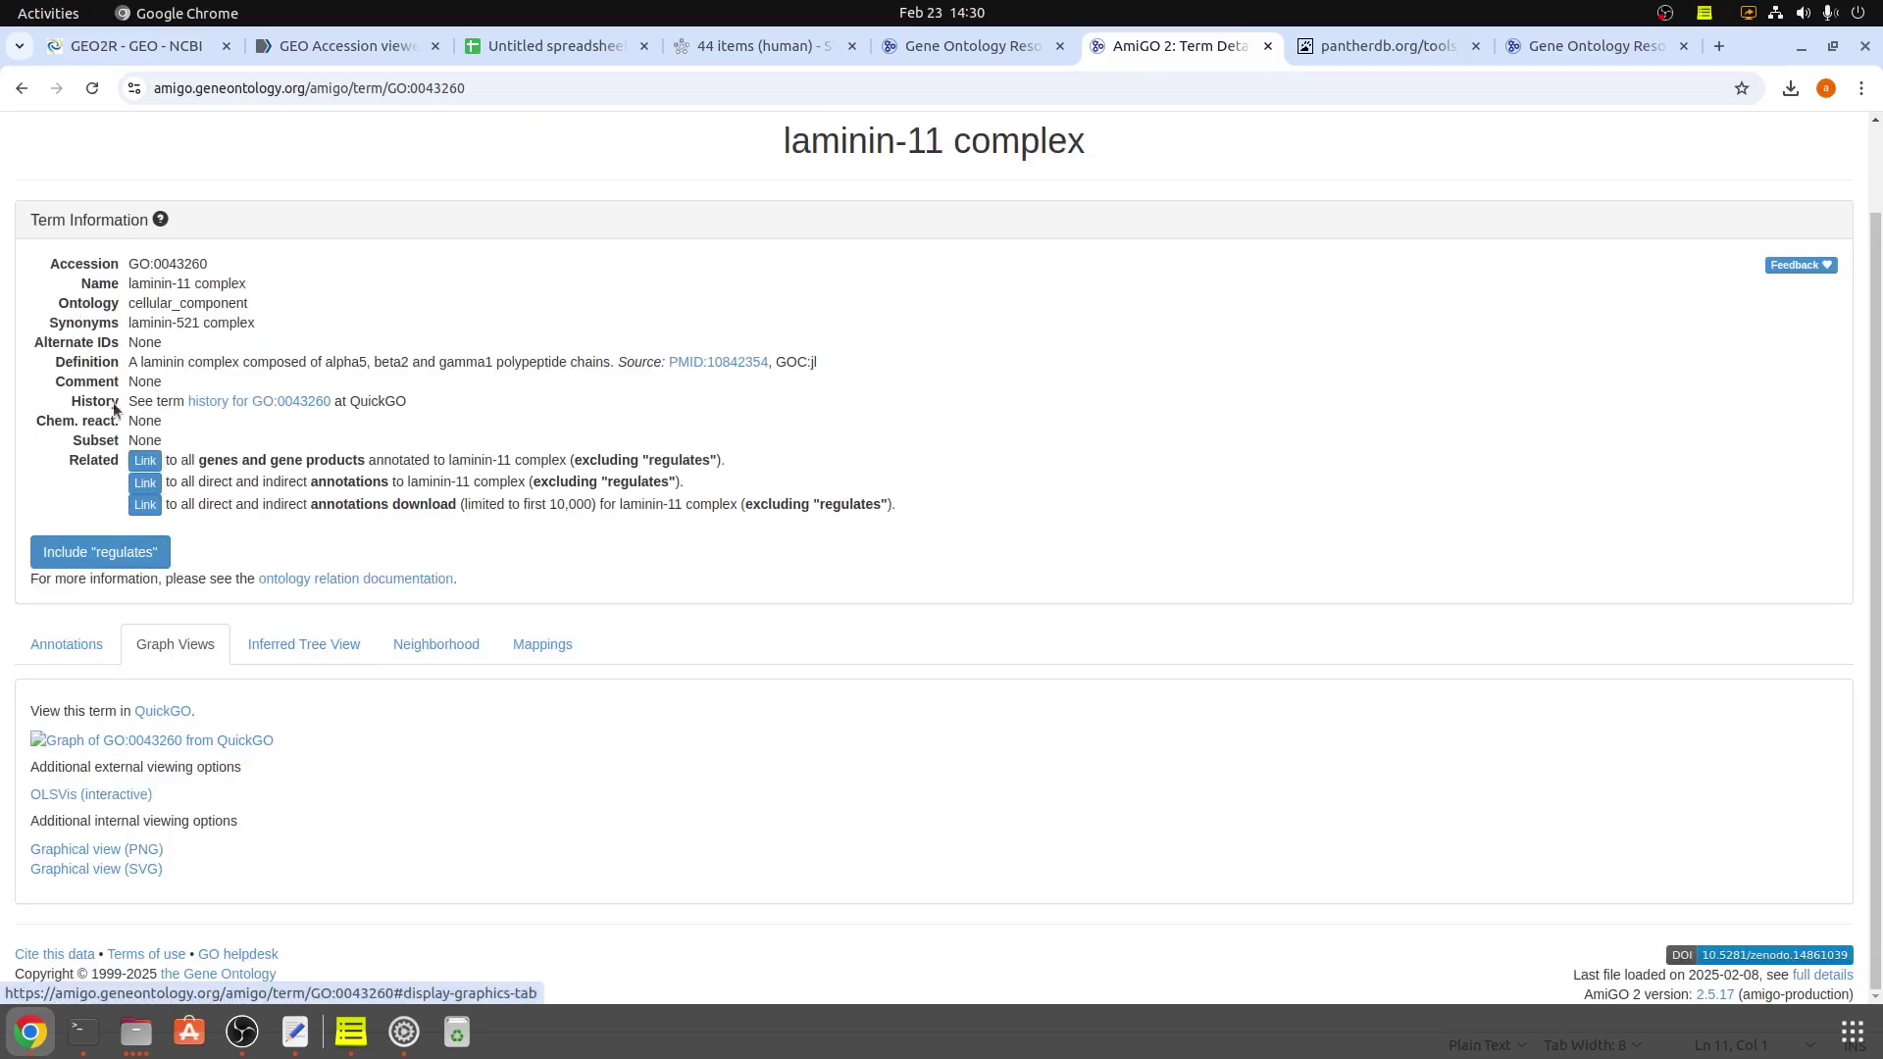
left_click(70, 639)
scroll(765, 667, "down", 3)
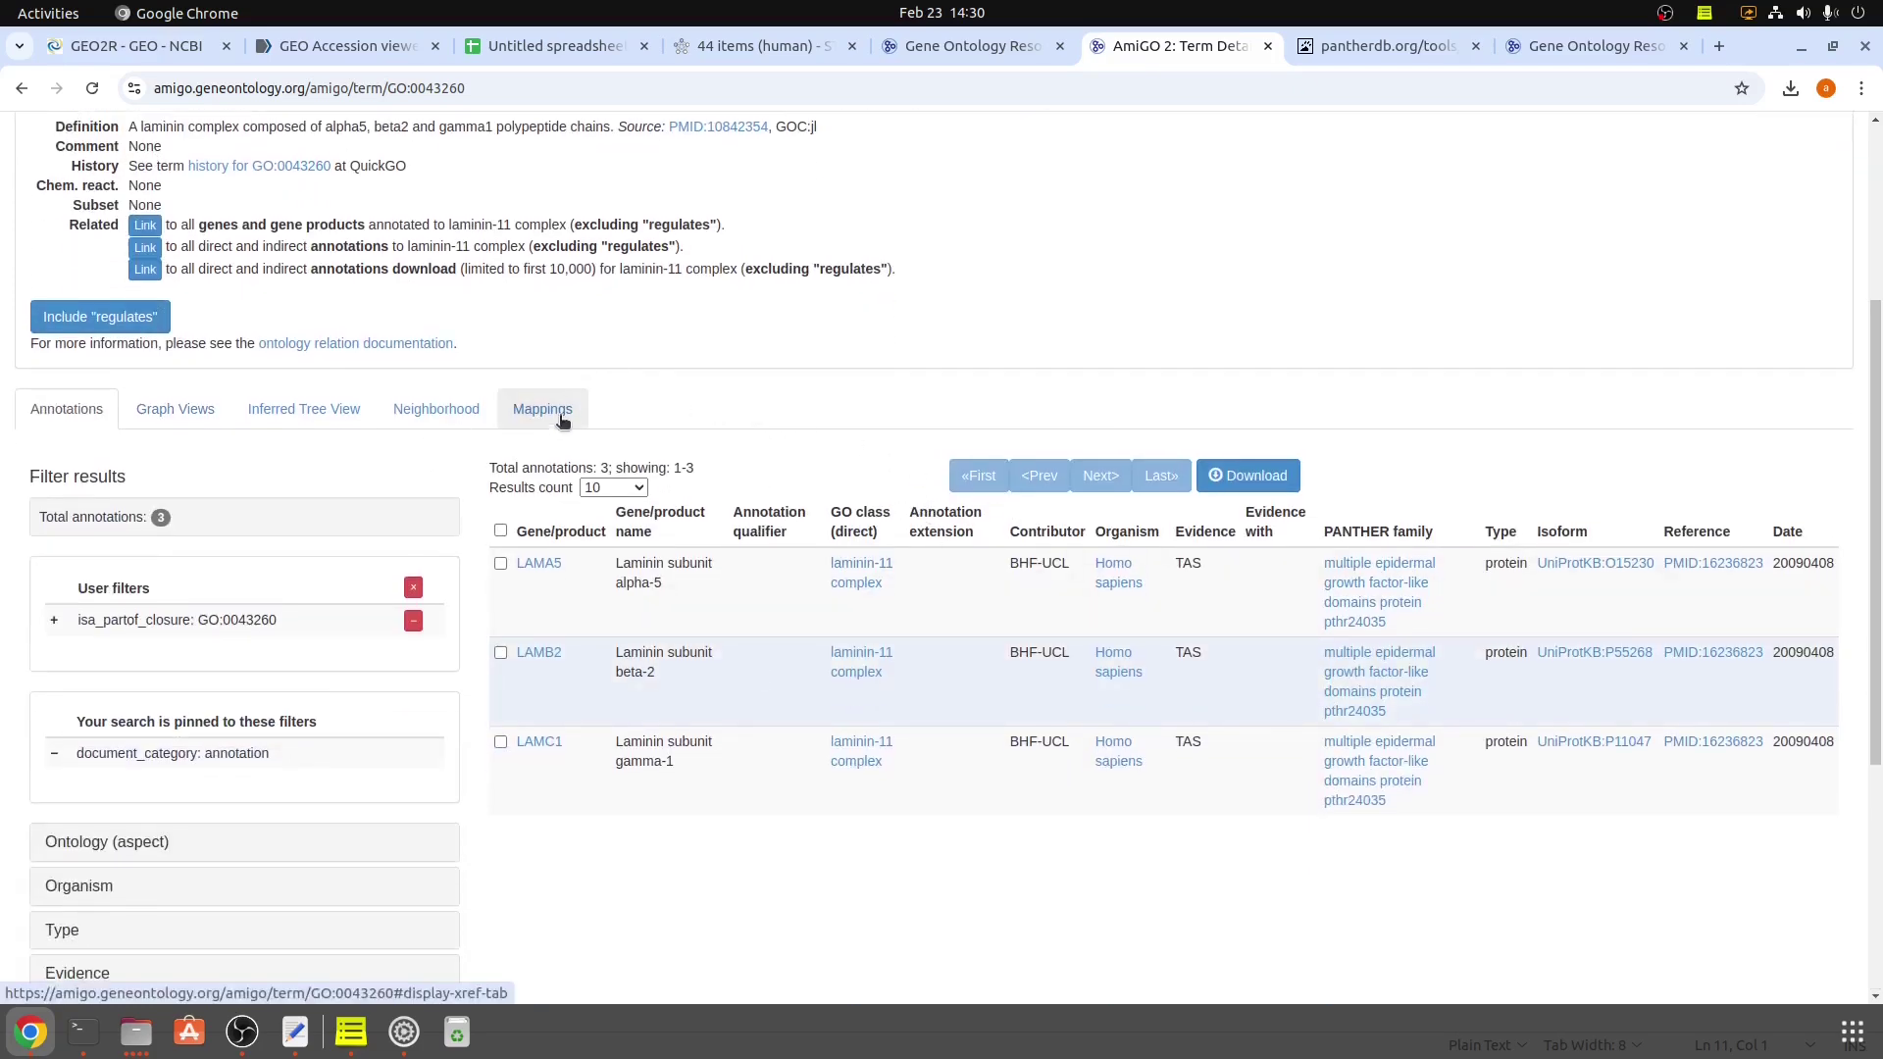
Highlight the annotation total and the results count above the laminin-11 complex annotations table.
triple_click(604, 467)
triple_click(518, 486)
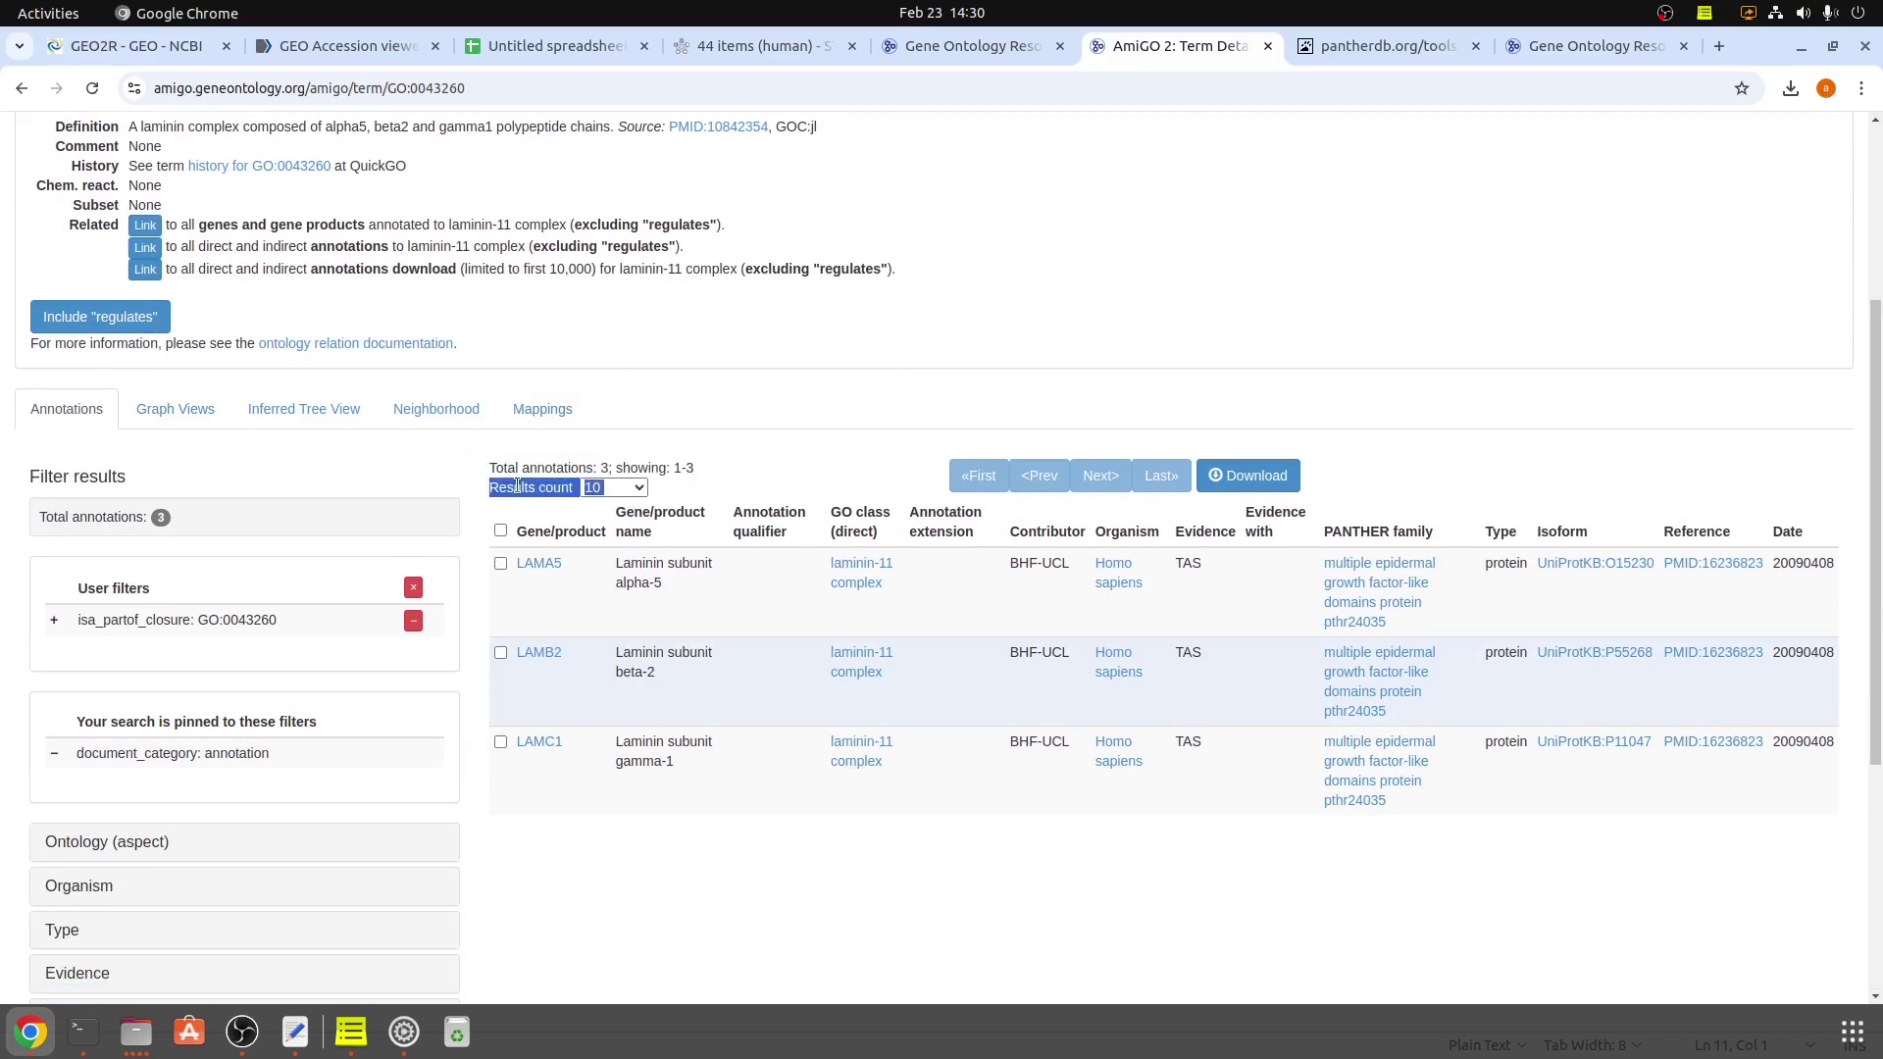
triple_click(525, 469)
triple_click(545, 487)
triple_click(553, 466)
Read the definition and related annotation links in the laminin-11 complex term information, and the date of the LAMA5 annotation.
scroll(232, 753, "up", 4)
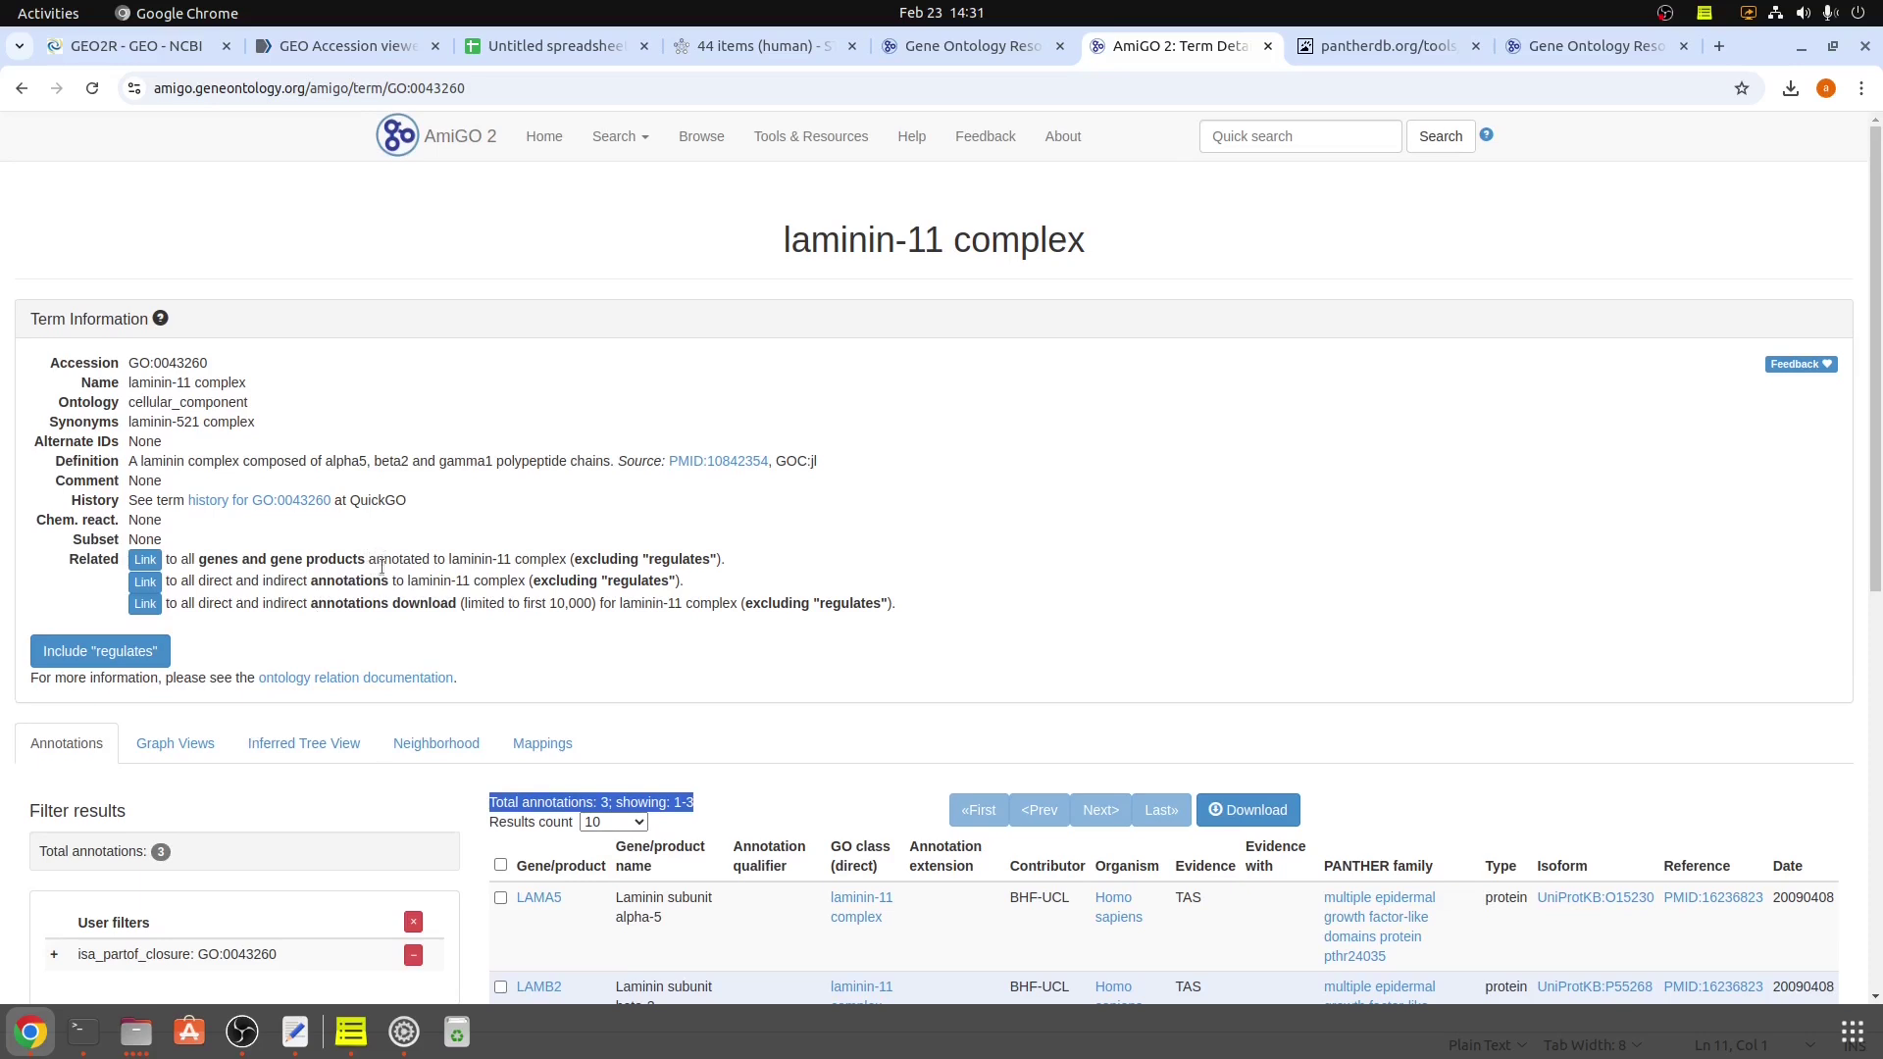
triple_click(370, 584)
triple_click(348, 605)
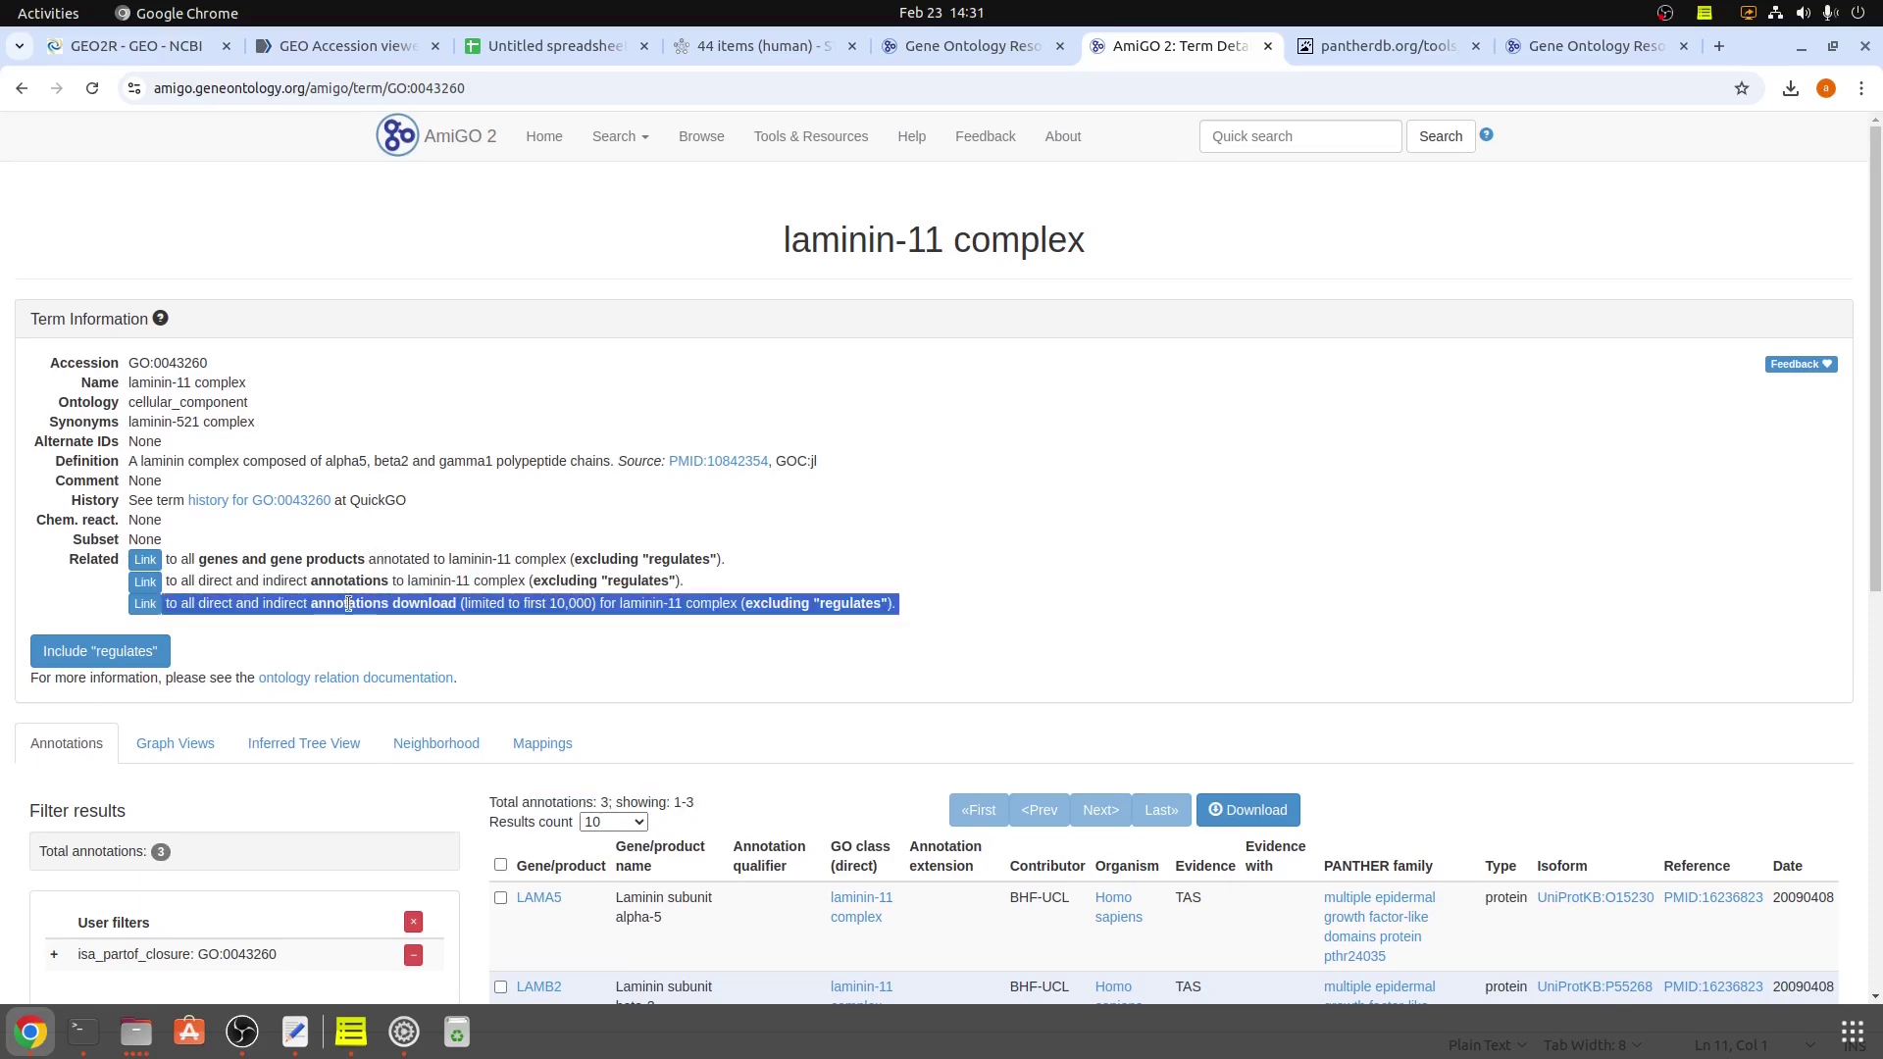
triple_click(373, 582)
double_click(385, 557)
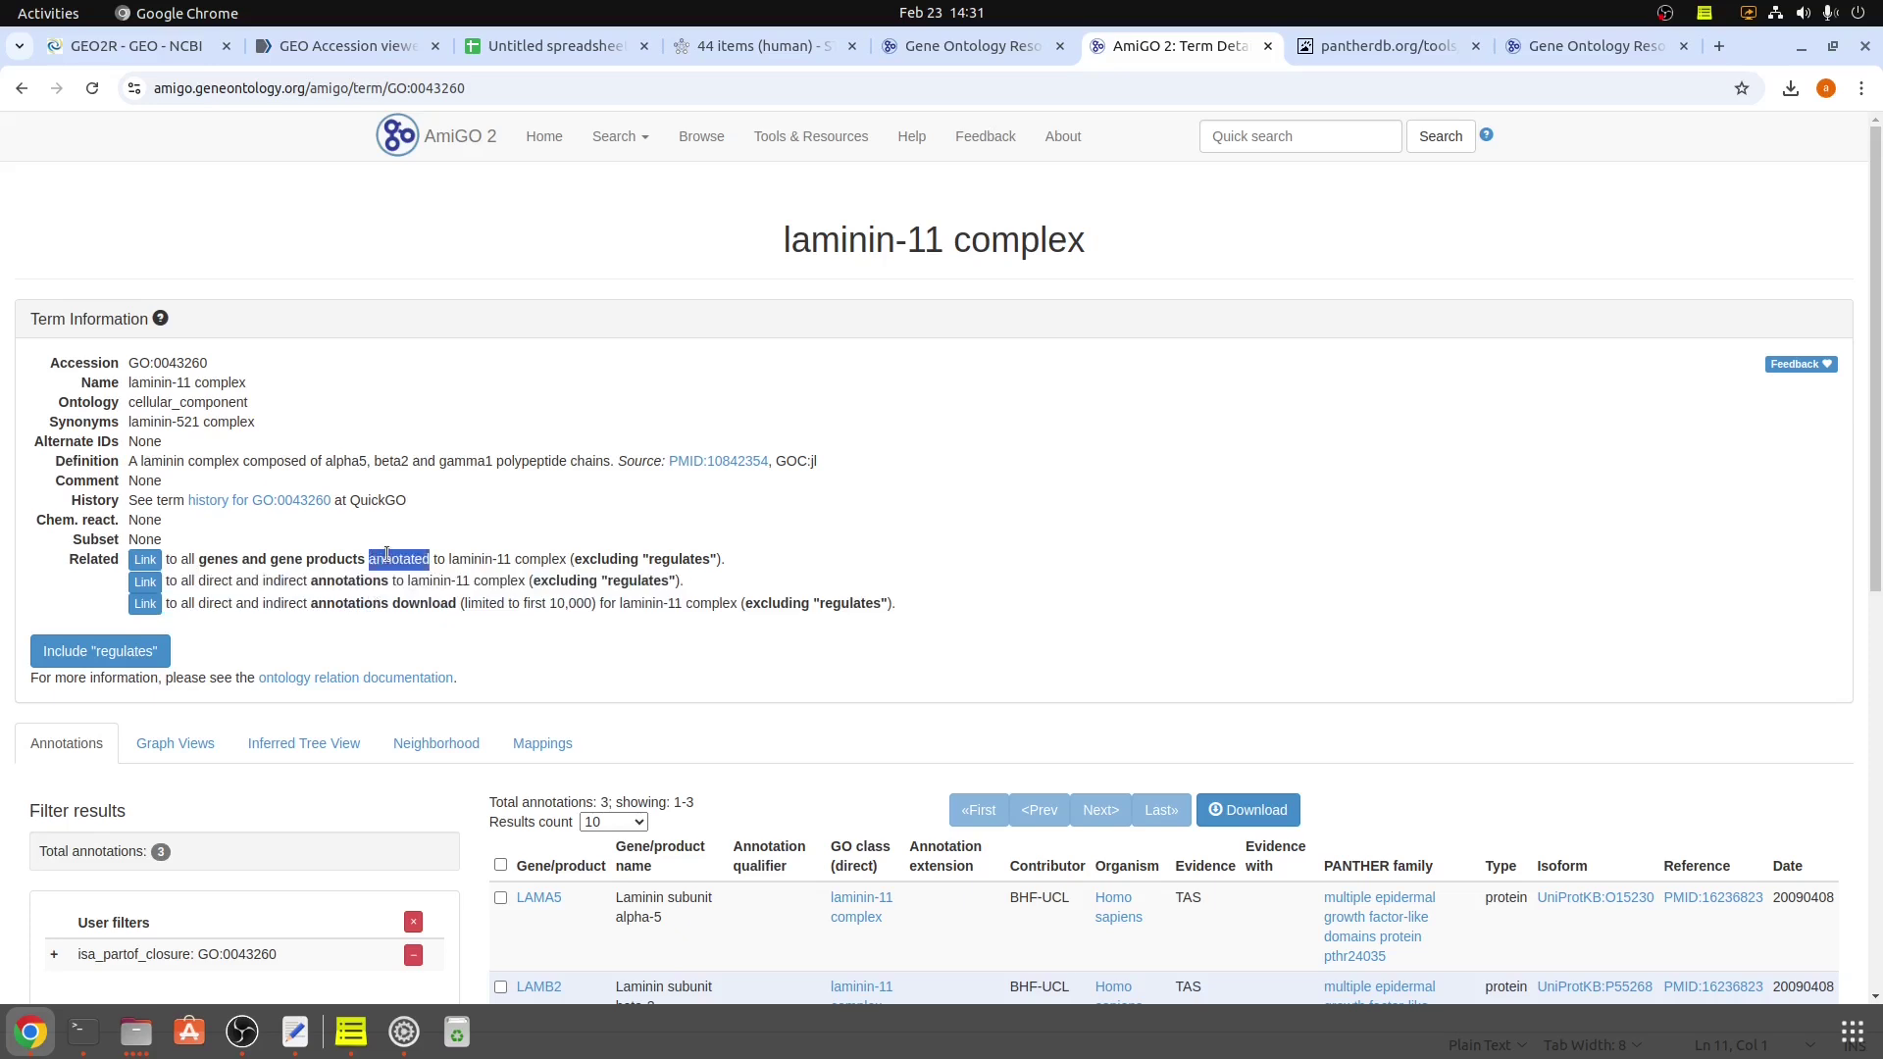
triple_click(386, 557)
triple_click(372, 460)
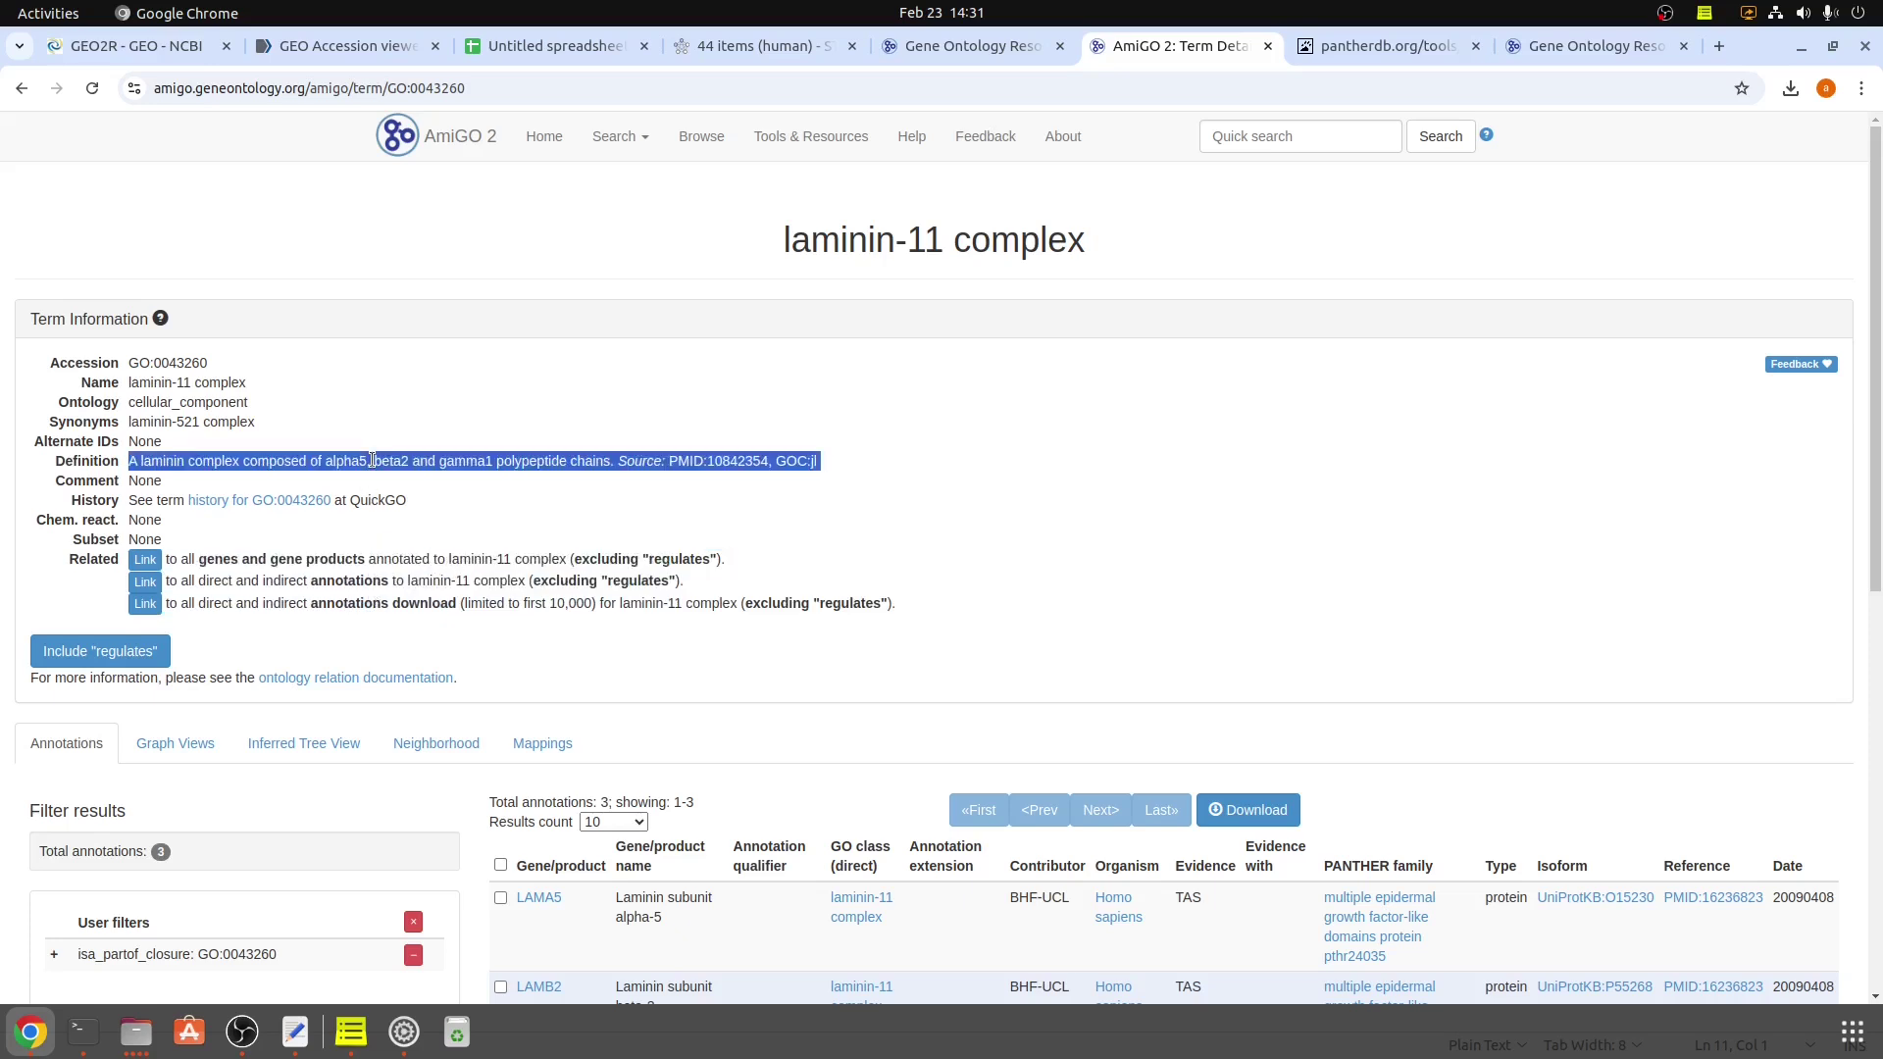
triple_click(289, 579)
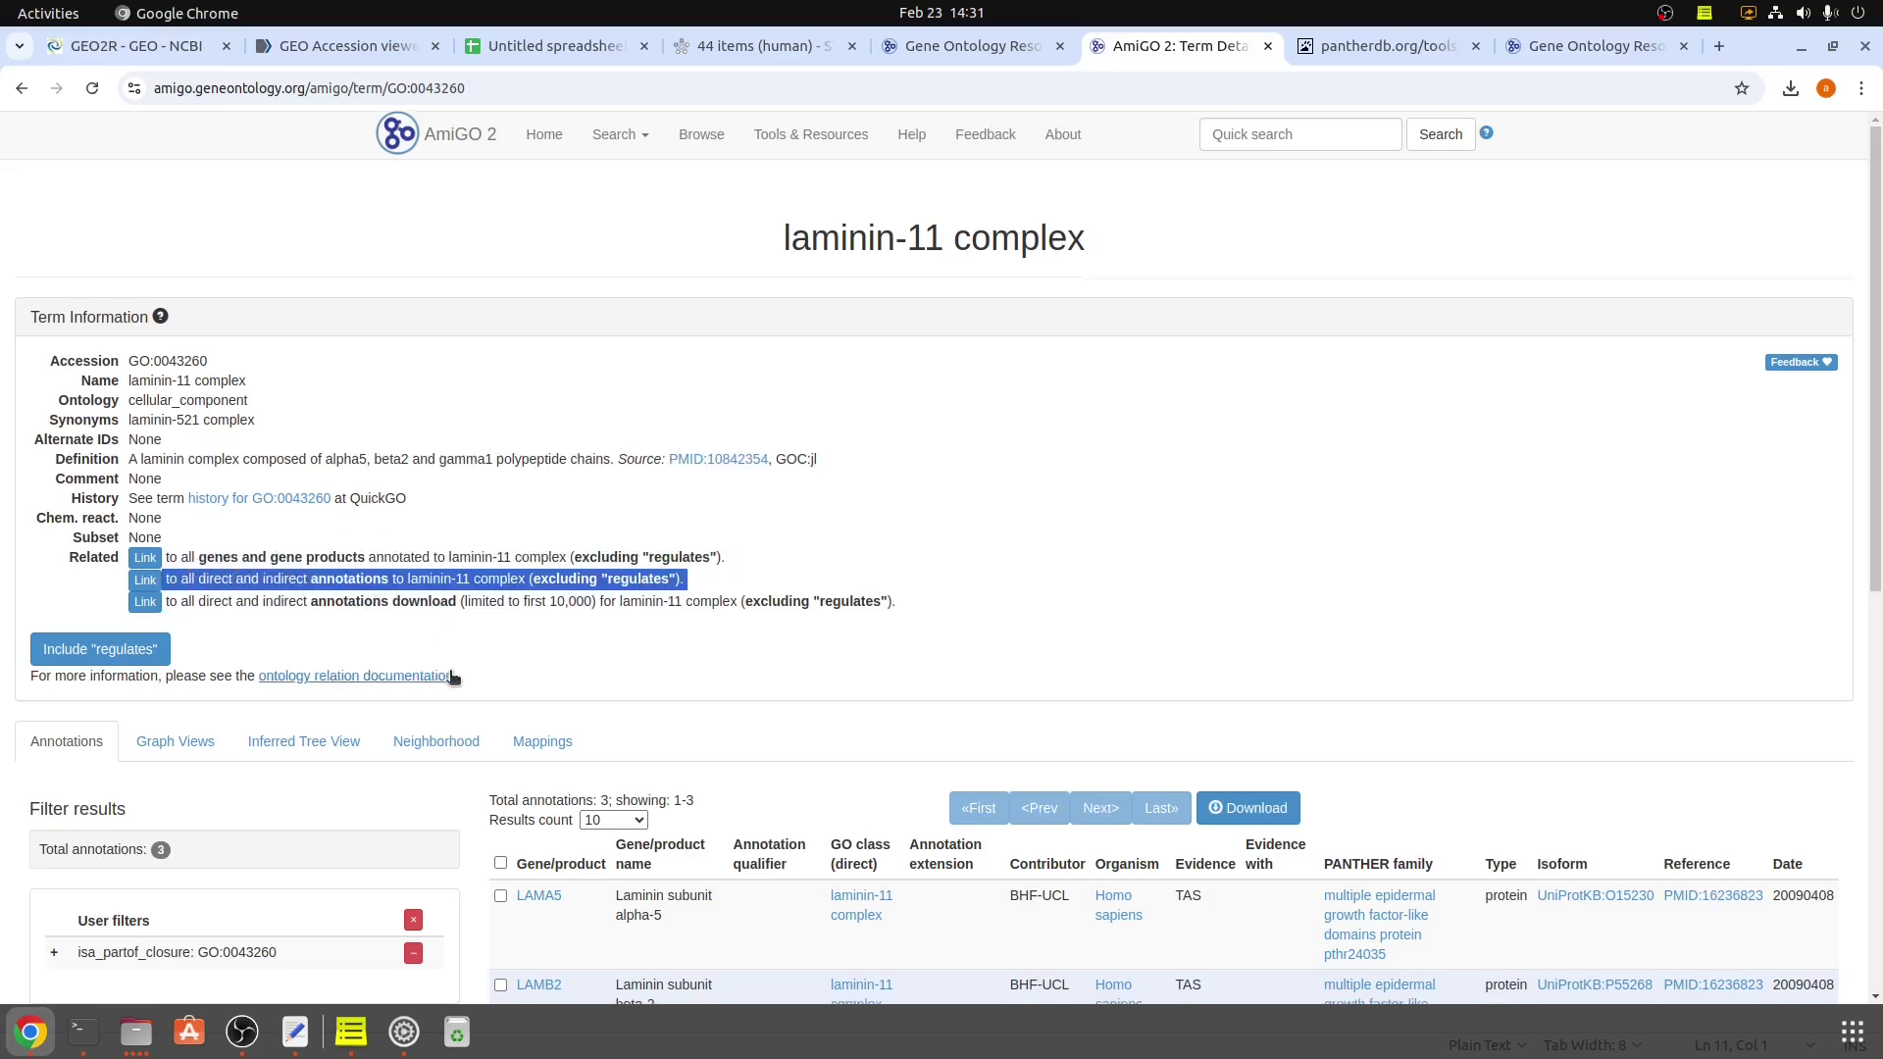
scroll(681, 680, "down", 4)
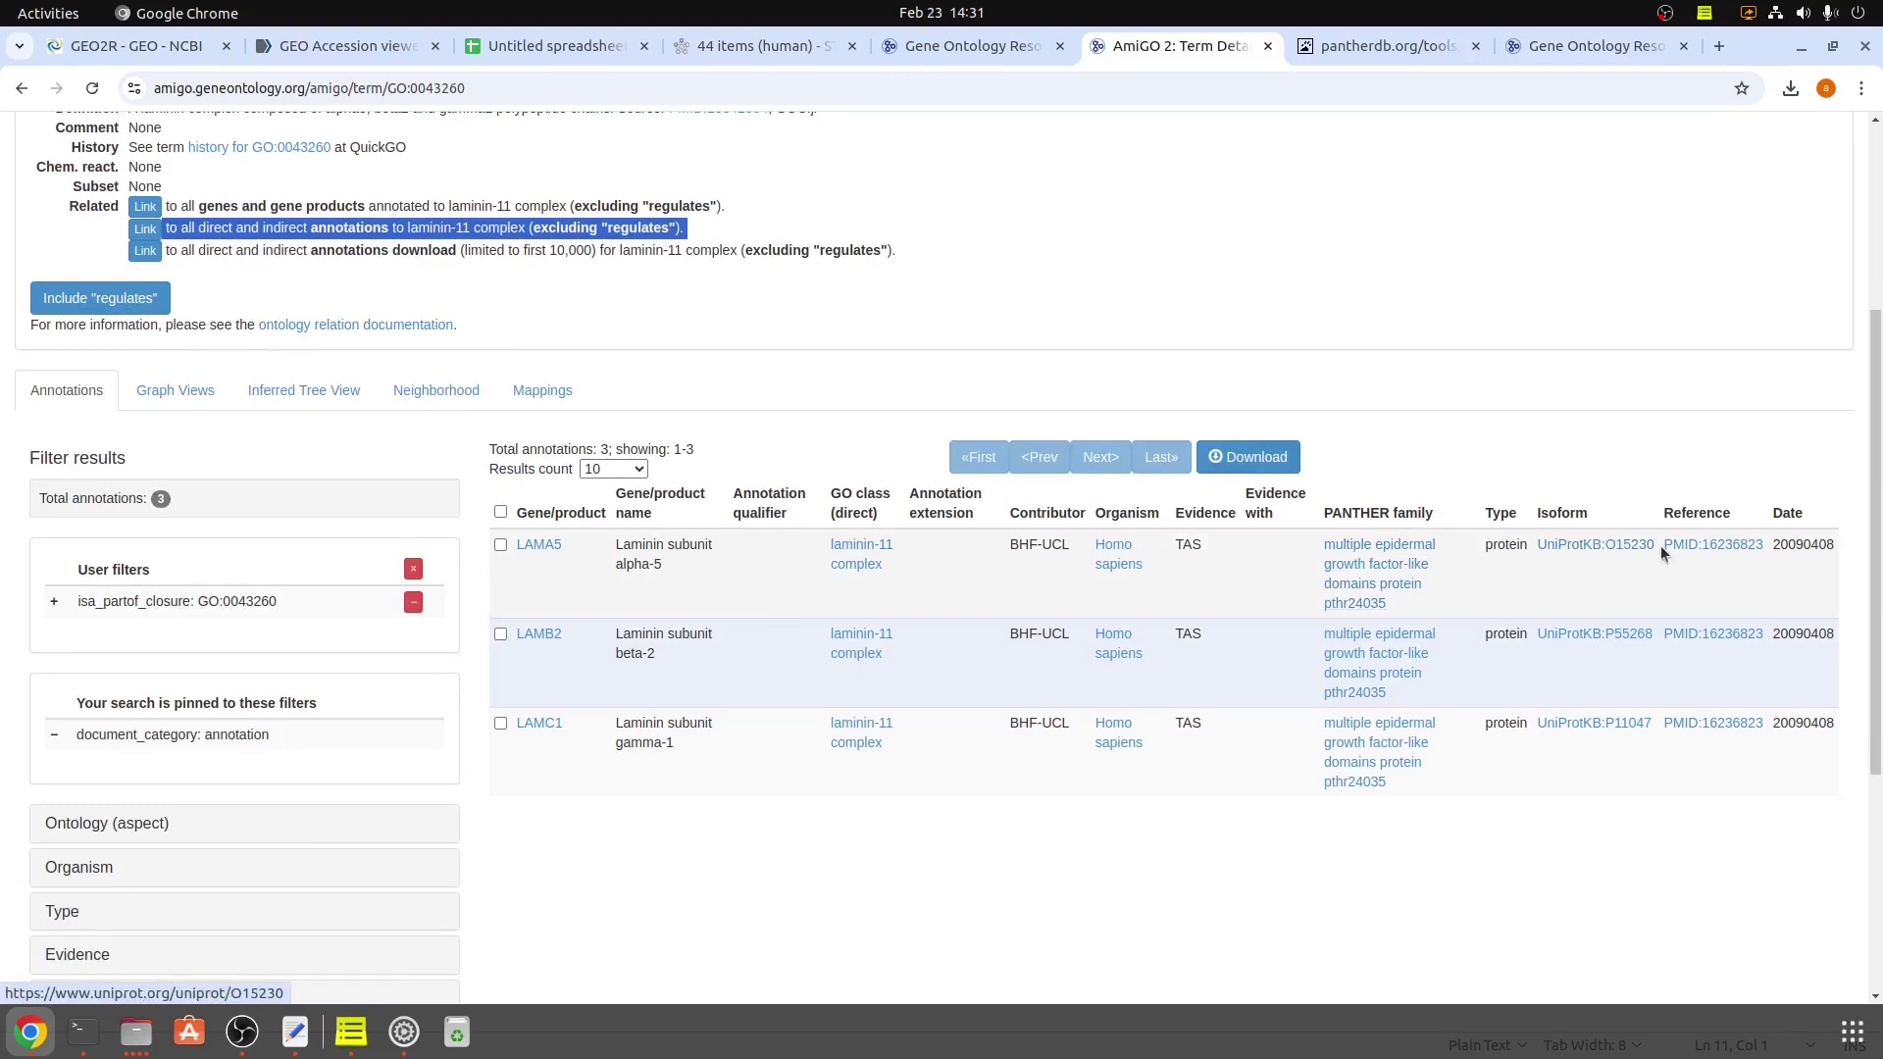
double_click(1795, 551)
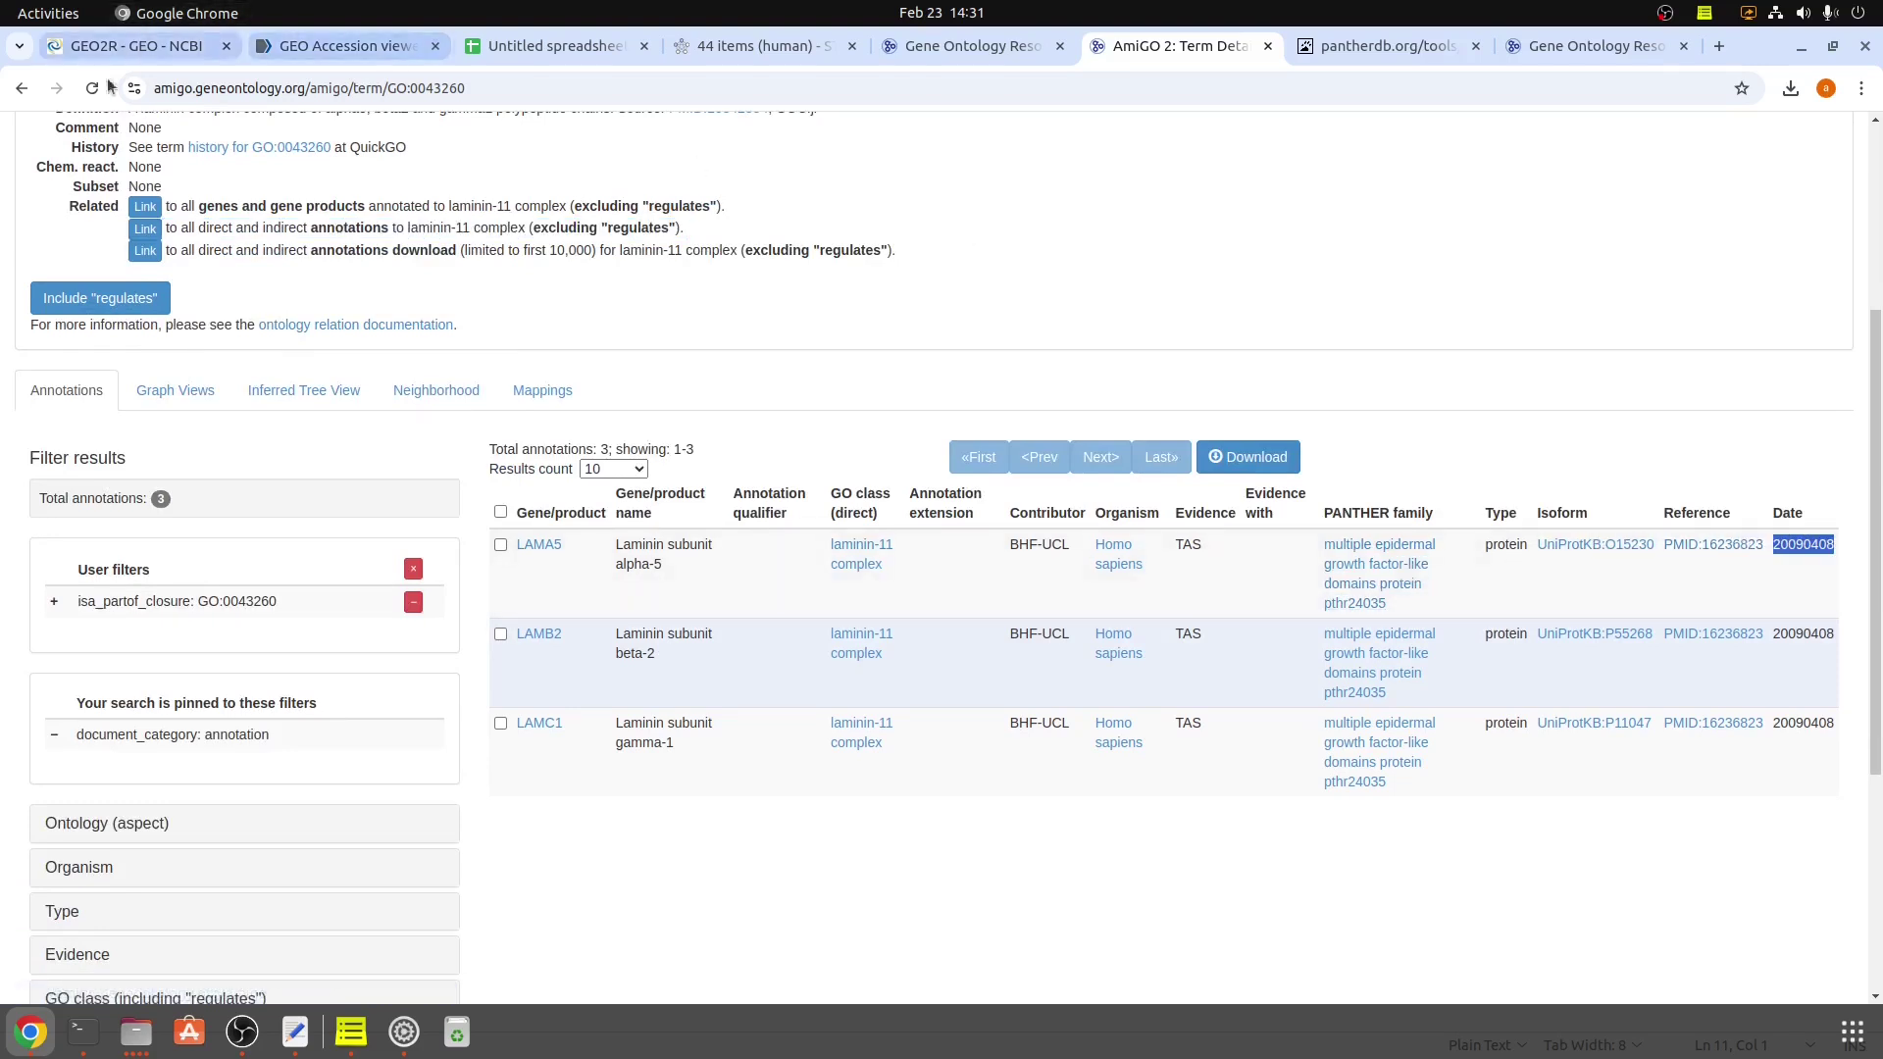
Return to the PANTHER cellular component results, and switch to the open results for GO biological process complete.
left_click(24, 90)
scroll(95, 494, "up", 8)
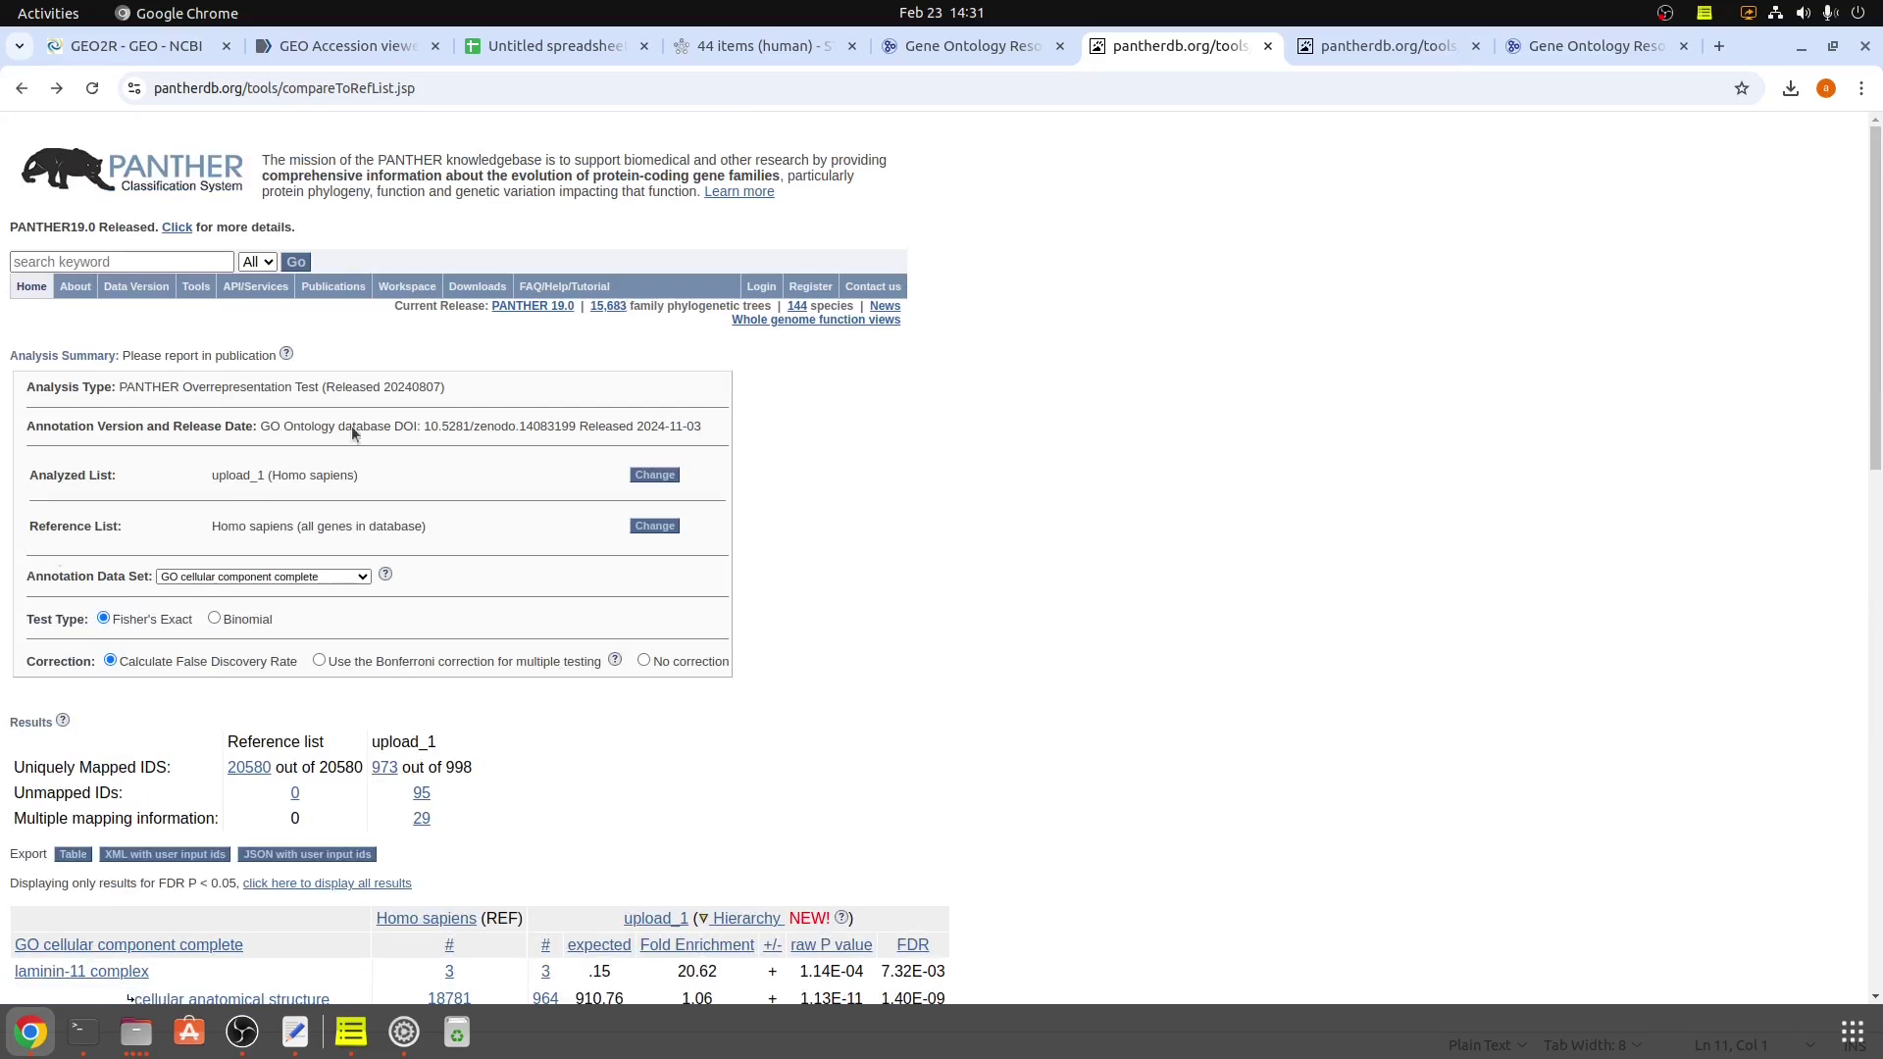
left_click(1359, 49)
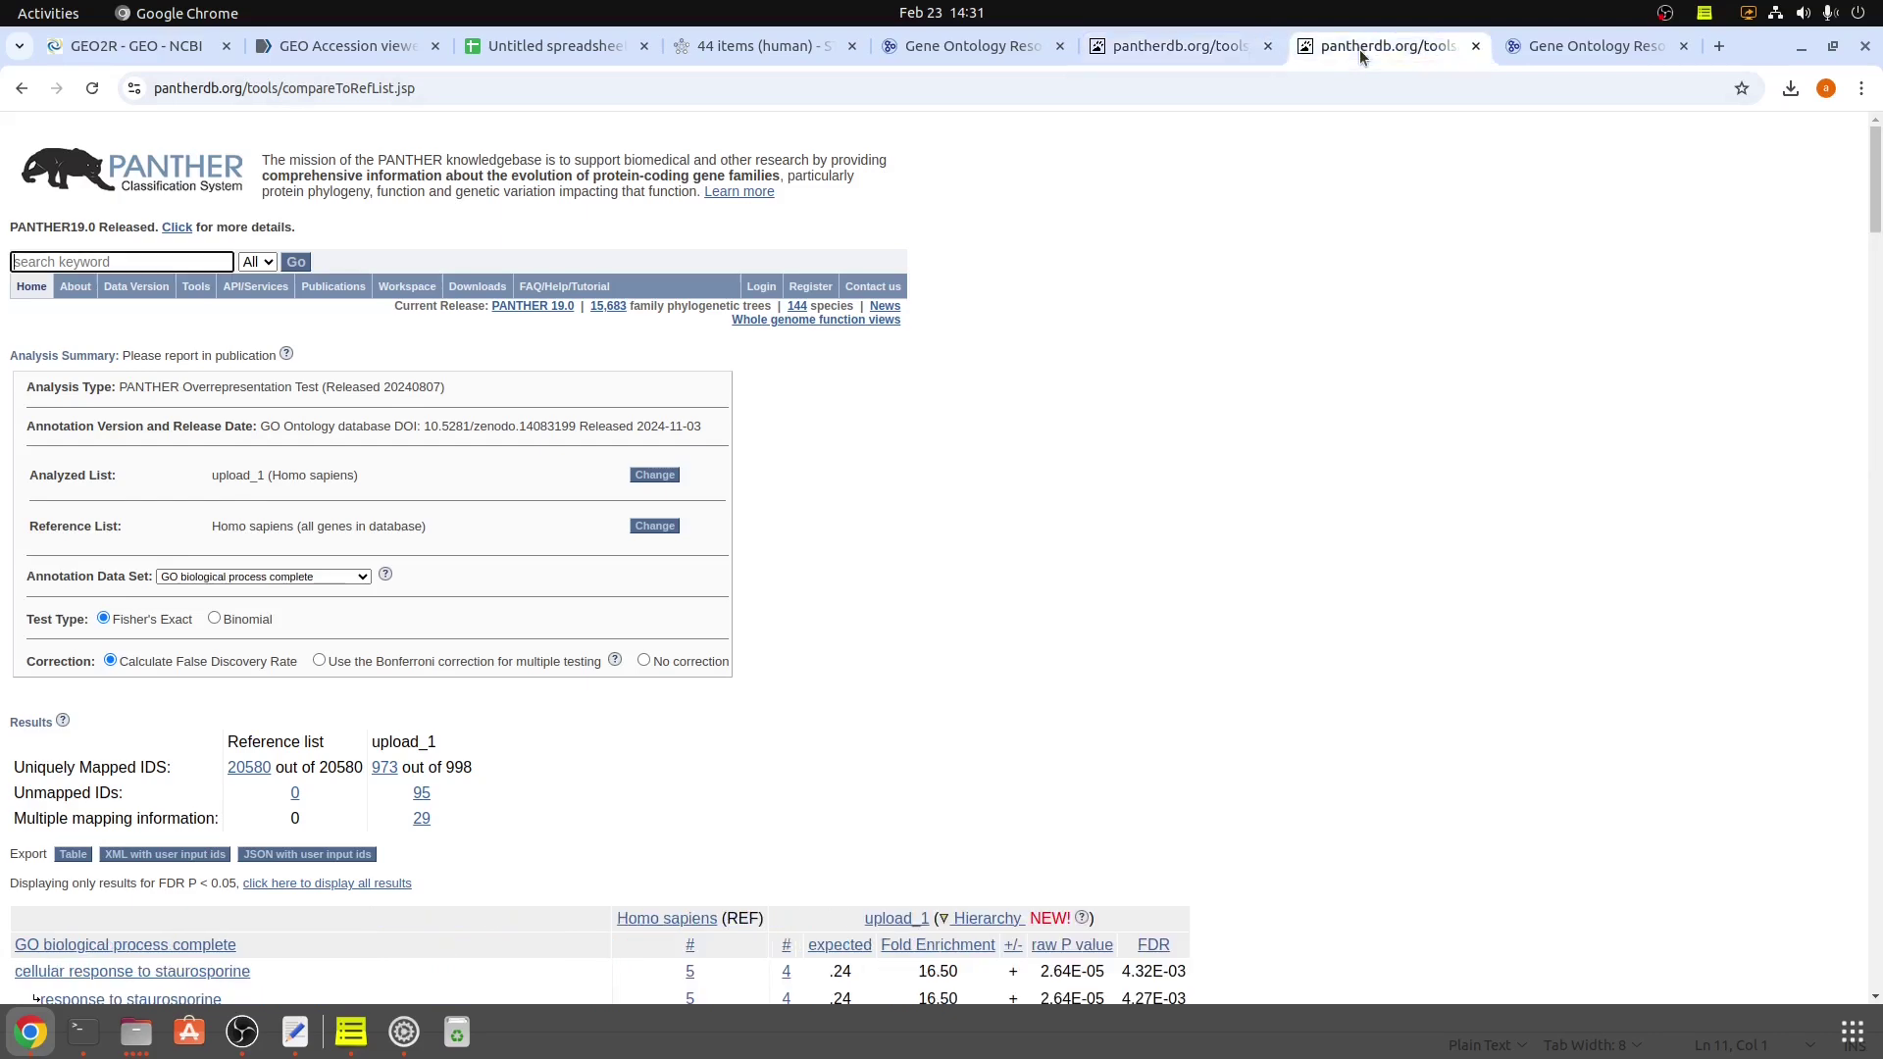